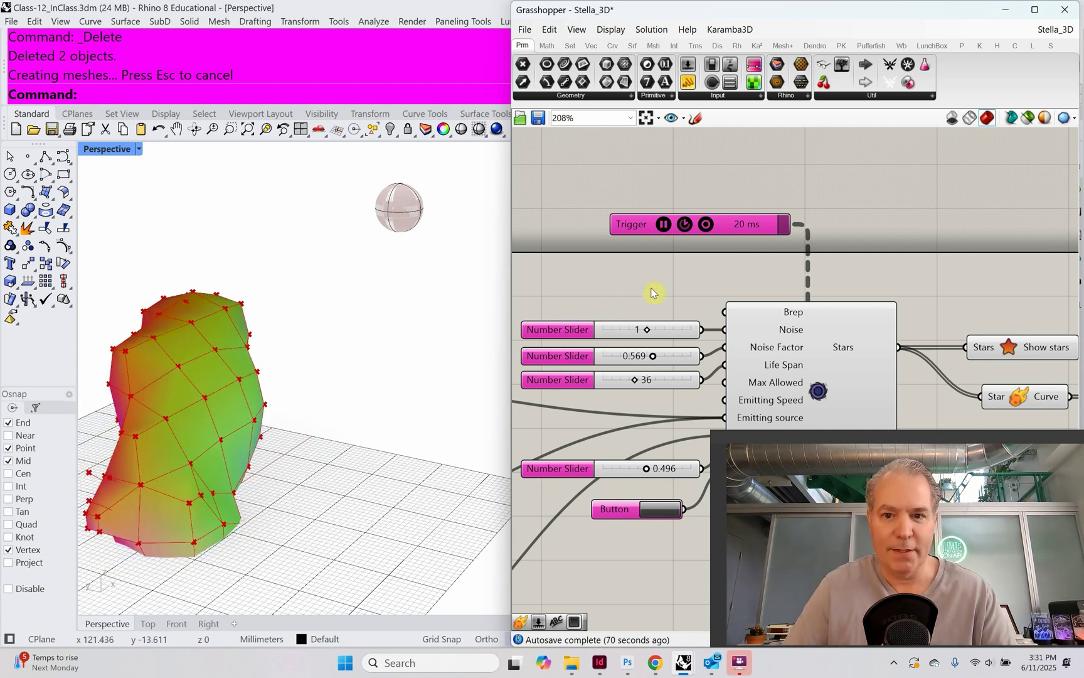
# - Pause the Trigger so the star animation stops
pyautogui.click(663, 224)
pyautogui.scroll(-3, 895, 289)
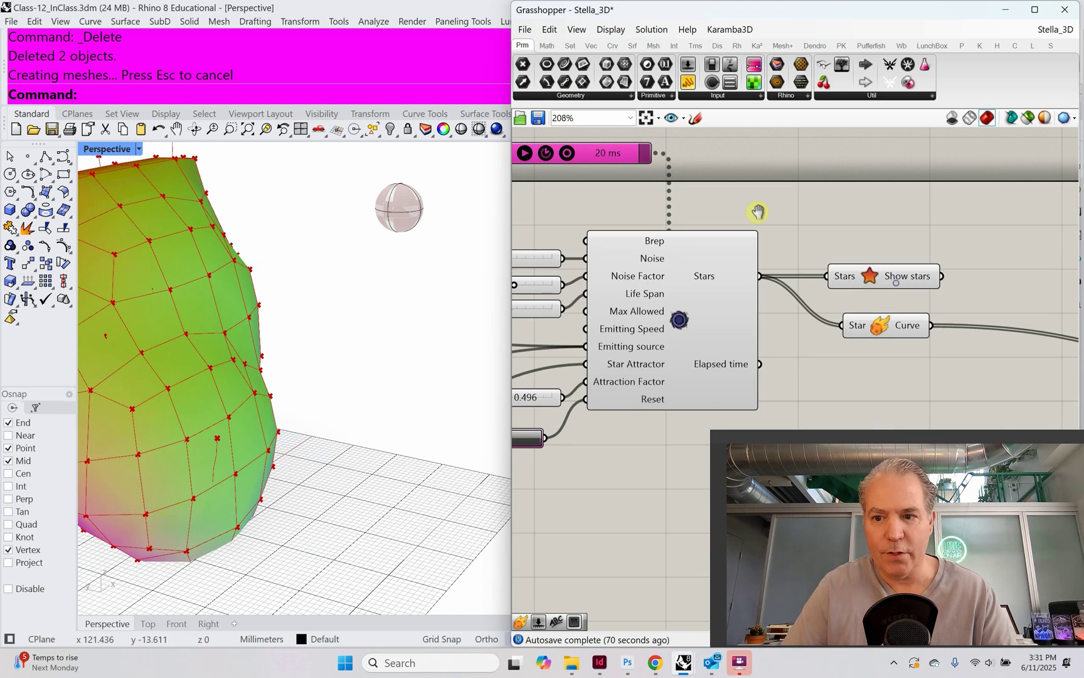
pyautogui.scroll(4, 762, 323)
pyautogui.scroll(3, 787, 310)
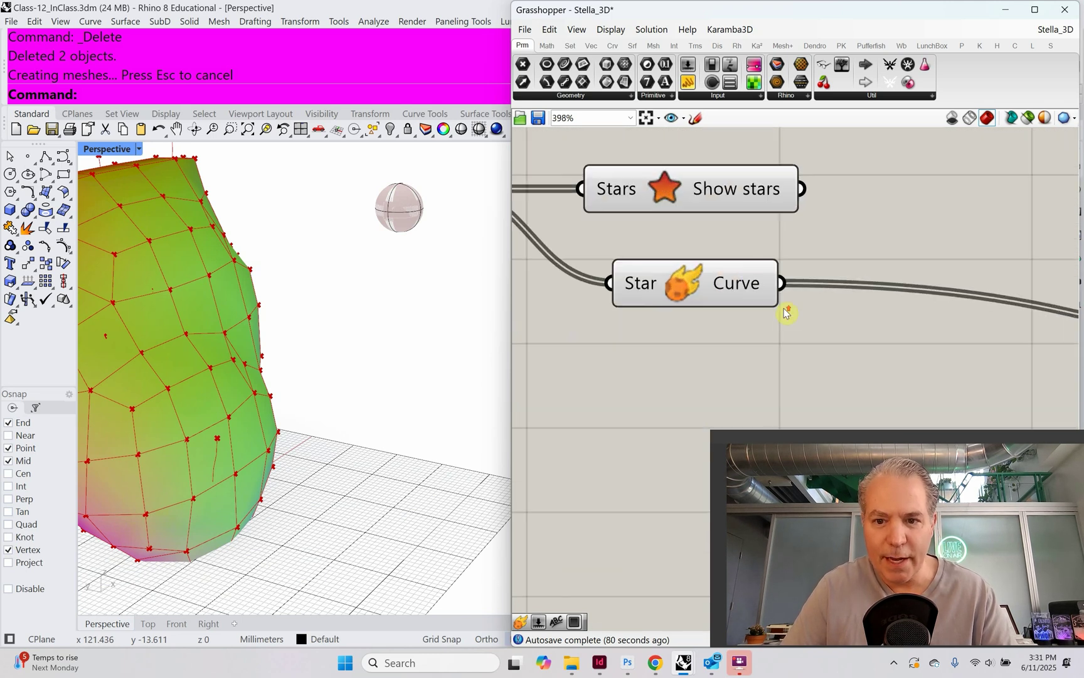
# - Add a Curve parameter and feed it the Star Curve output
pyautogui.doubleClick(898, 242)
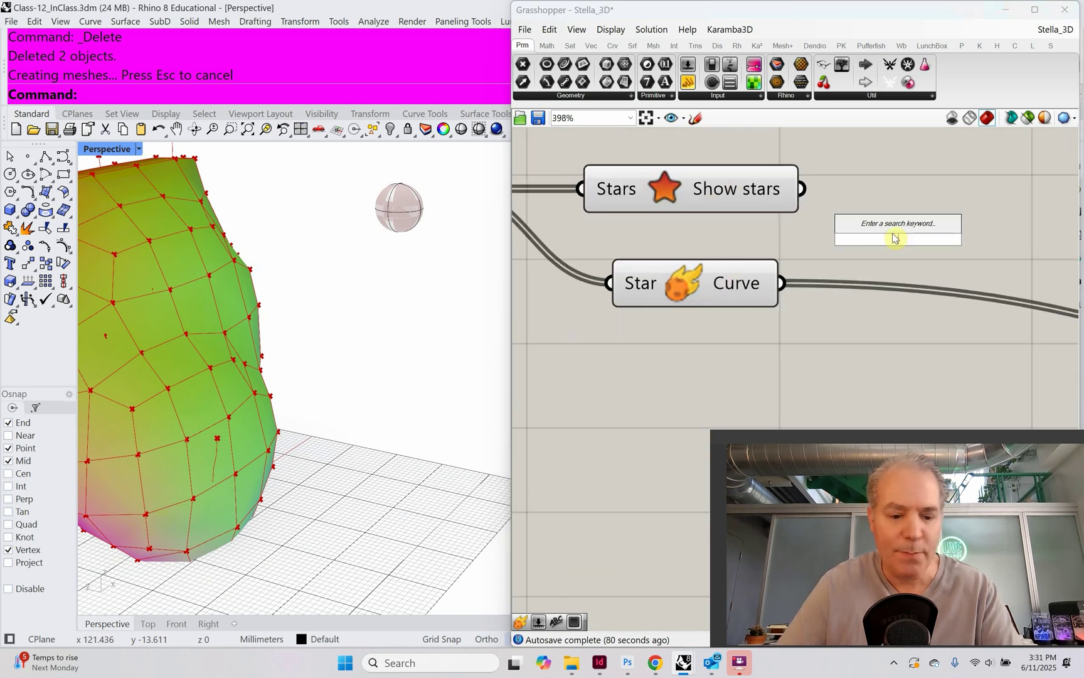
pyautogui.write('curve')
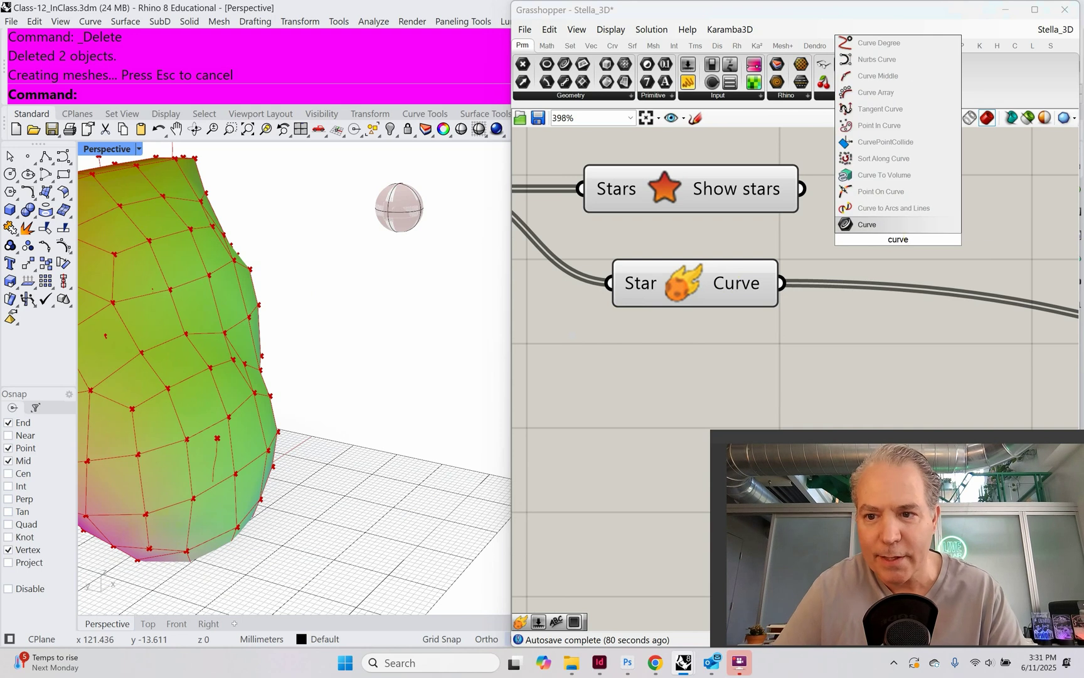
pyautogui.click(867, 224)
pyautogui.moveTo(784, 282); pyautogui.dragTo(891, 245)
pyautogui.scroll(-6, 680, 276)
# - Move the Curve parameter below the chain and shift the downstream components slightly upward
pyautogui.moveTo(689, 295); pyautogui.dragTo(780, 360)
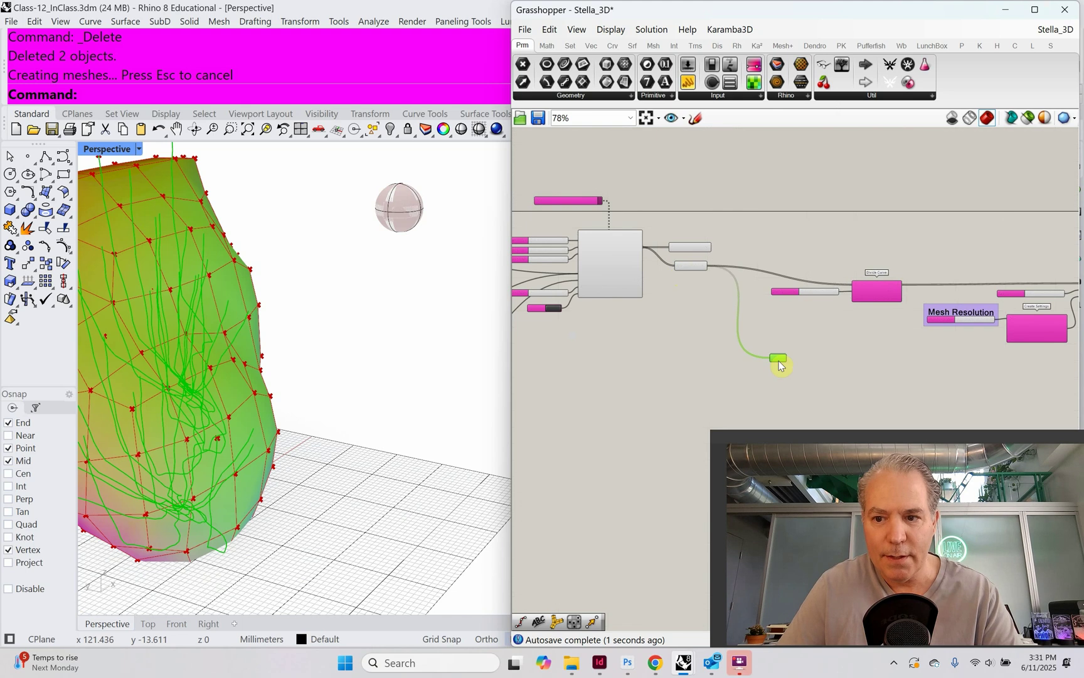
pyautogui.scroll(-3, 779, 362)
pyautogui.moveTo(803, 388); pyautogui.dragTo(673, 305, button='right')
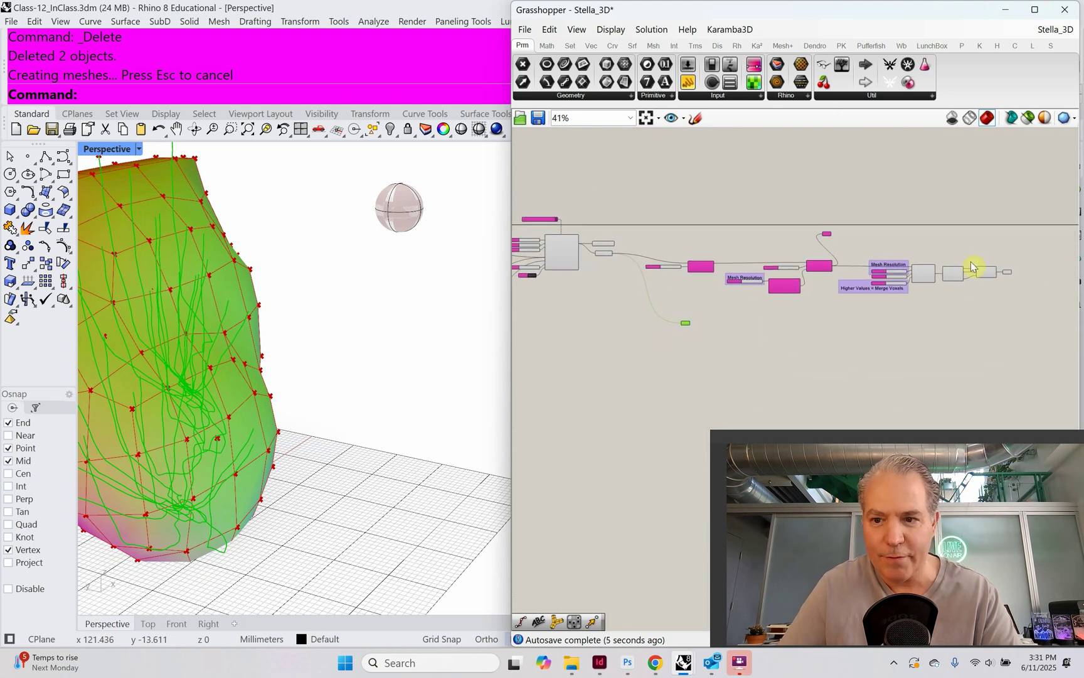
pyautogui.moveTo(1016, 302); pyautogui.dragTo(664, 220)
pyautogui.moveTo(712, 269); pyautogui.dragTo(714, 255)
# - Select the Curve parameter and enable Preview Selected Only so only star curves show
pyautogui.scroll(3, 638, 301)
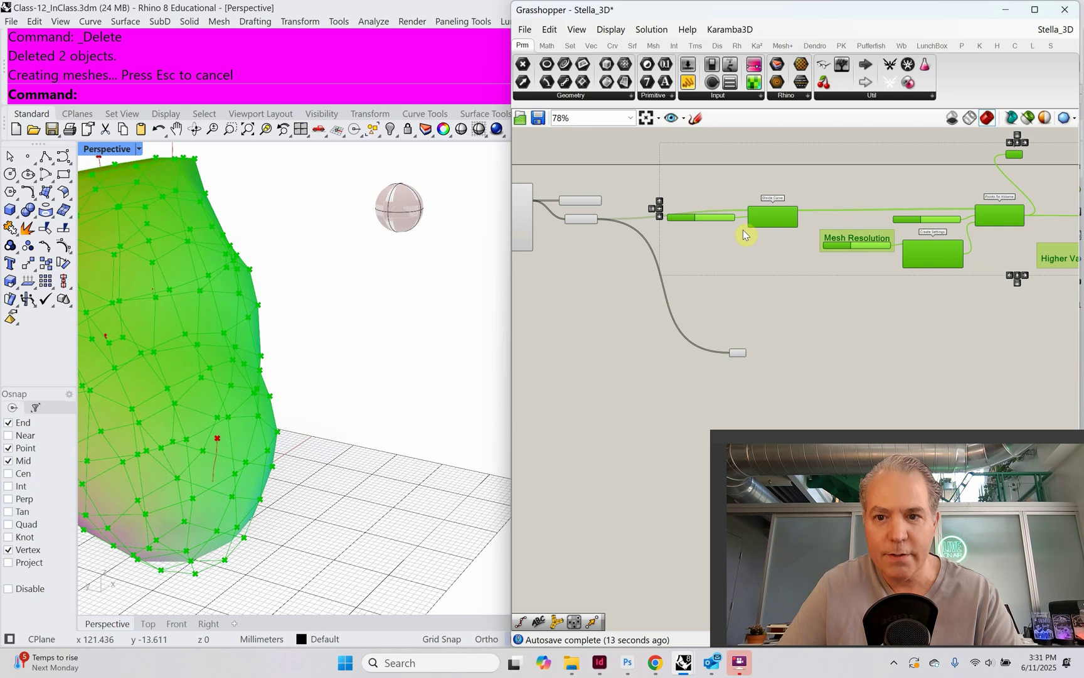
pyautogui.scroll(5, 725, 221)
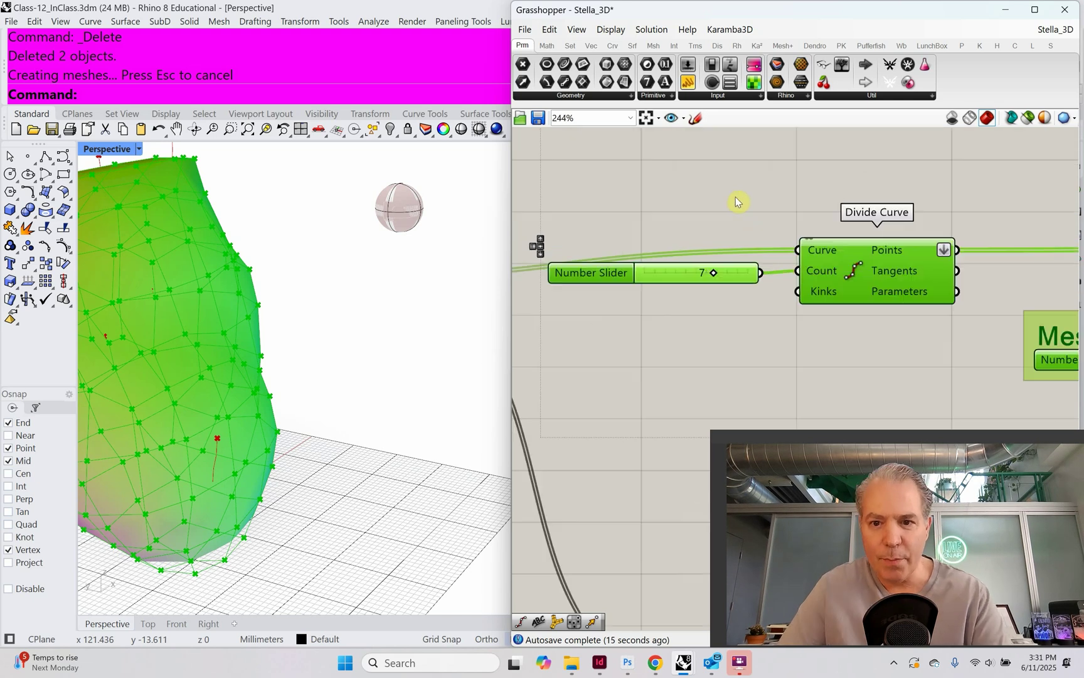
pyautogui.moveTo(737, 200); pyautogui.dragTo(775, 160, button='right')
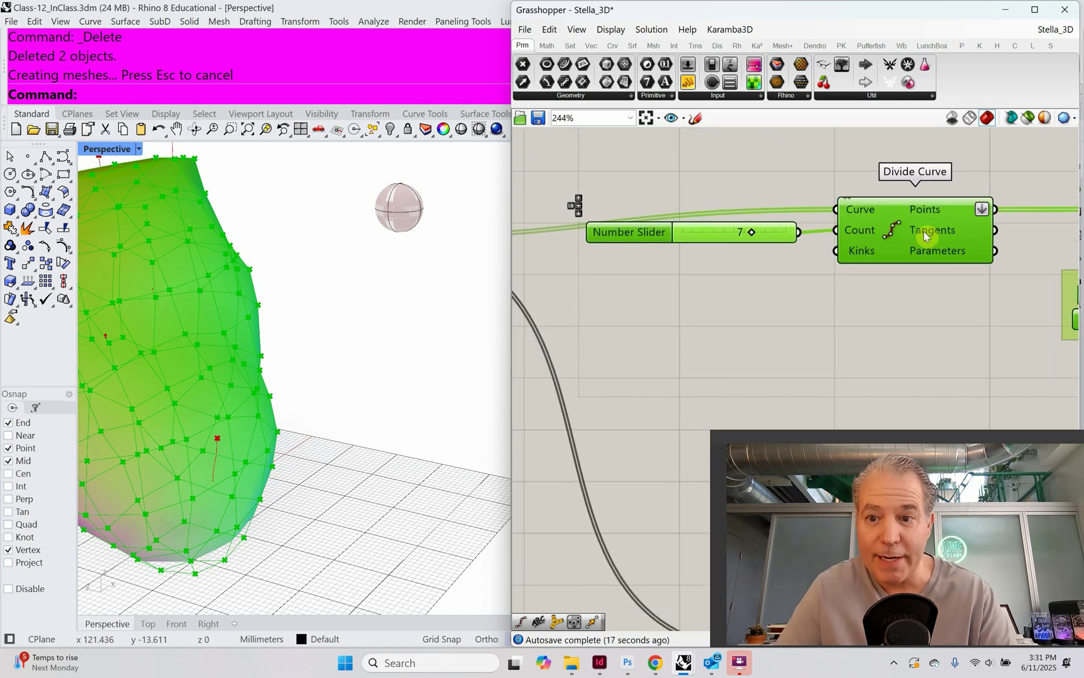
pyautogui.moveTo(755, 286); pyautogui.dragTo(675, 229, button='right')
pyautogui.scroll(-2, 684, 238)
pyautogui.scroll(-3, 693, 251)
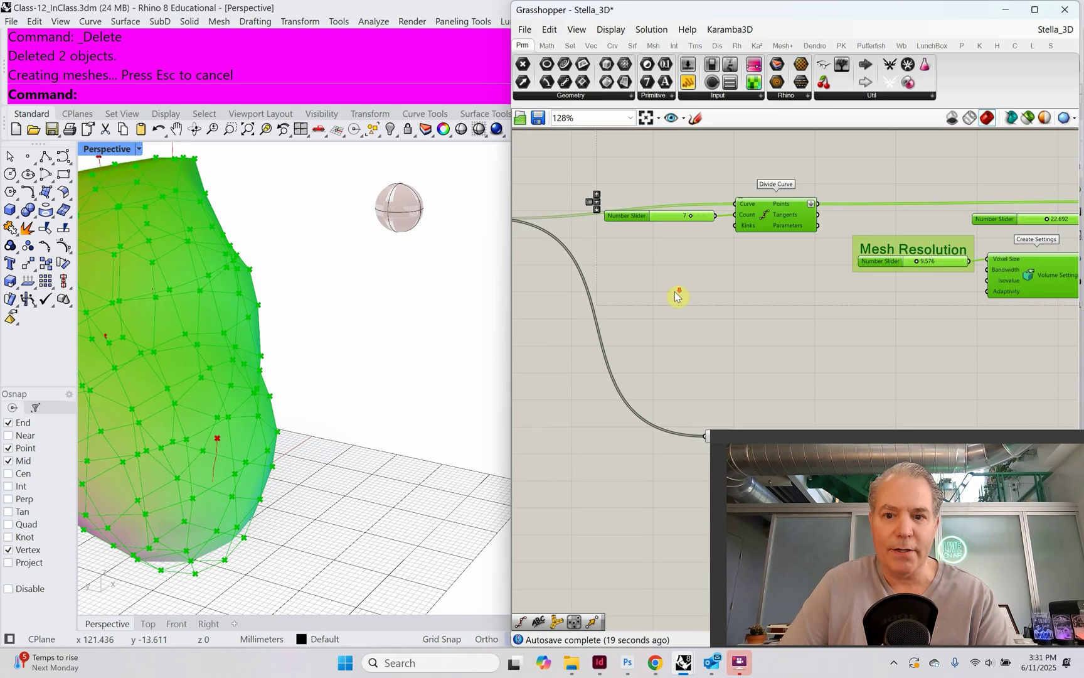
pyautogui.moveTo(692, 367); pyautogui.dragTo(653, 356)
pyautogui.click(1027, 123)
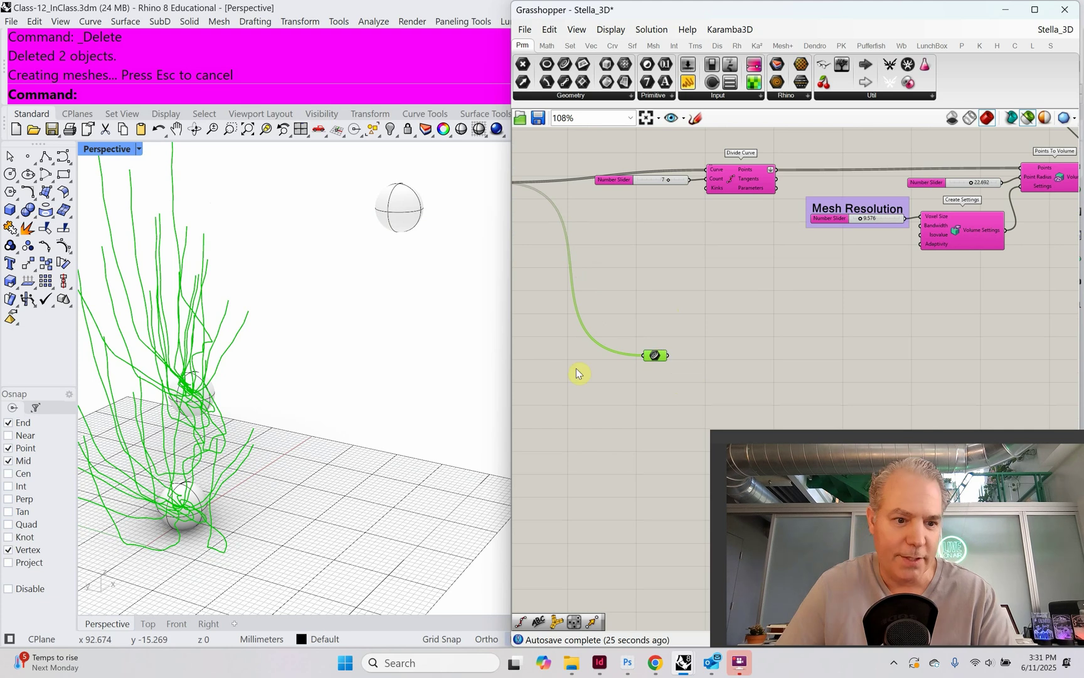
pyautogui.keyDown('shift'); pyautogui.moveTo(285, 401); pyautogui.dragTo(351, 416, button='right'); pyautogui.keyUp('shift')
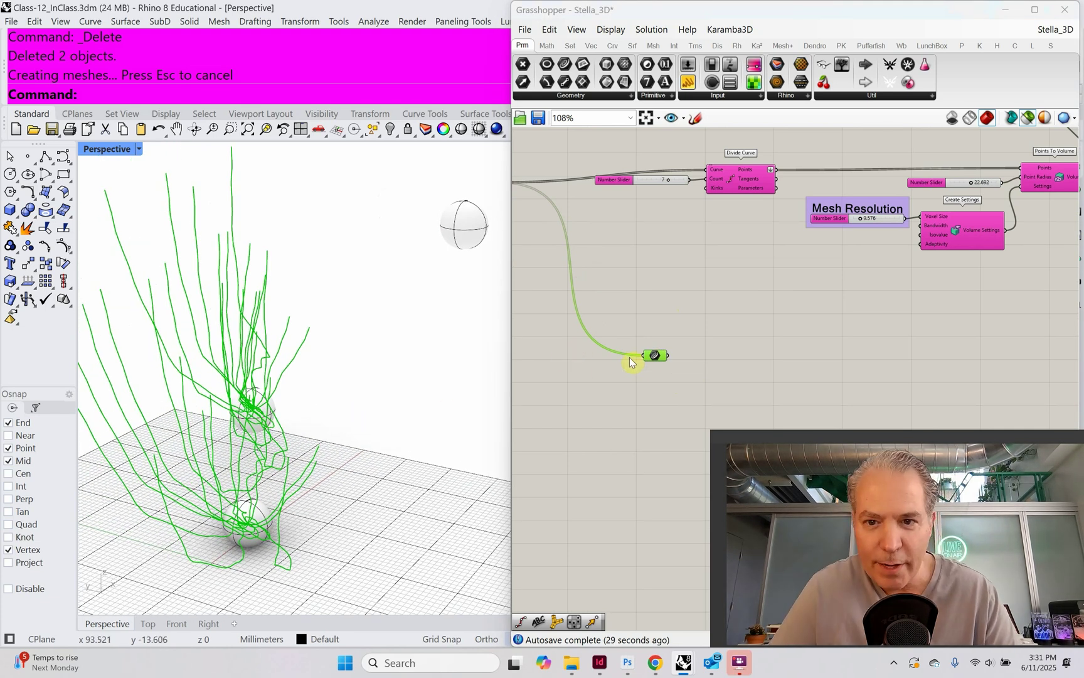
# - Place a Divide Curve component beside the Curve parameter and wire the curves into it
pyautogui.click(709, 327)
pyautogui.doubleClick(704, 322)
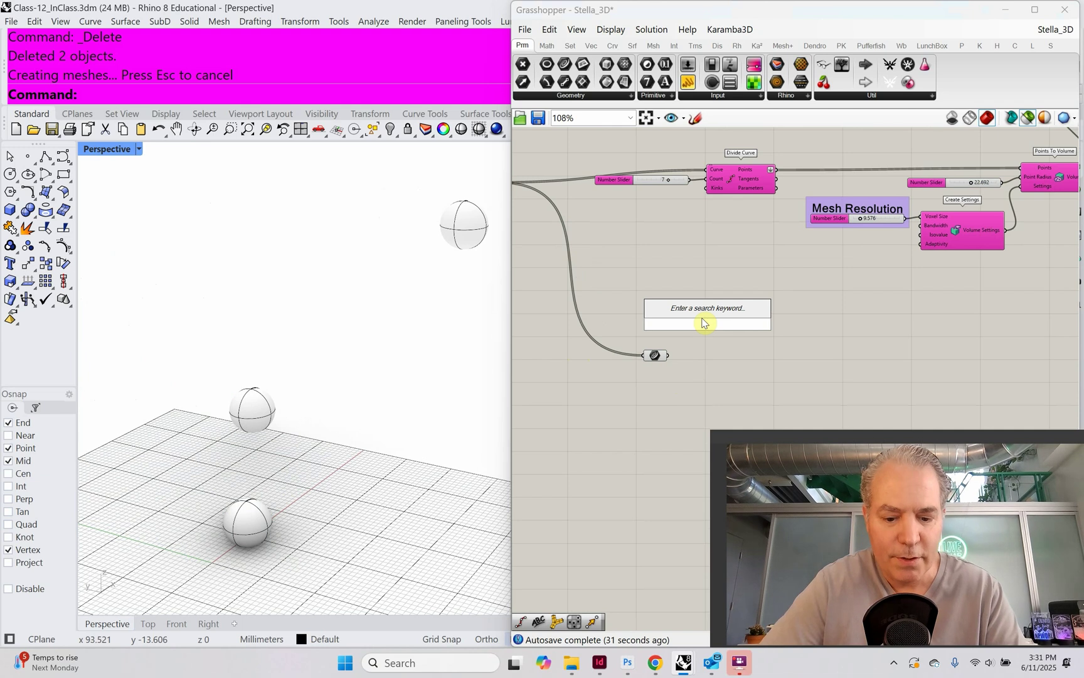
pyautogui.write('D')
pyautogui.write('ivide points')
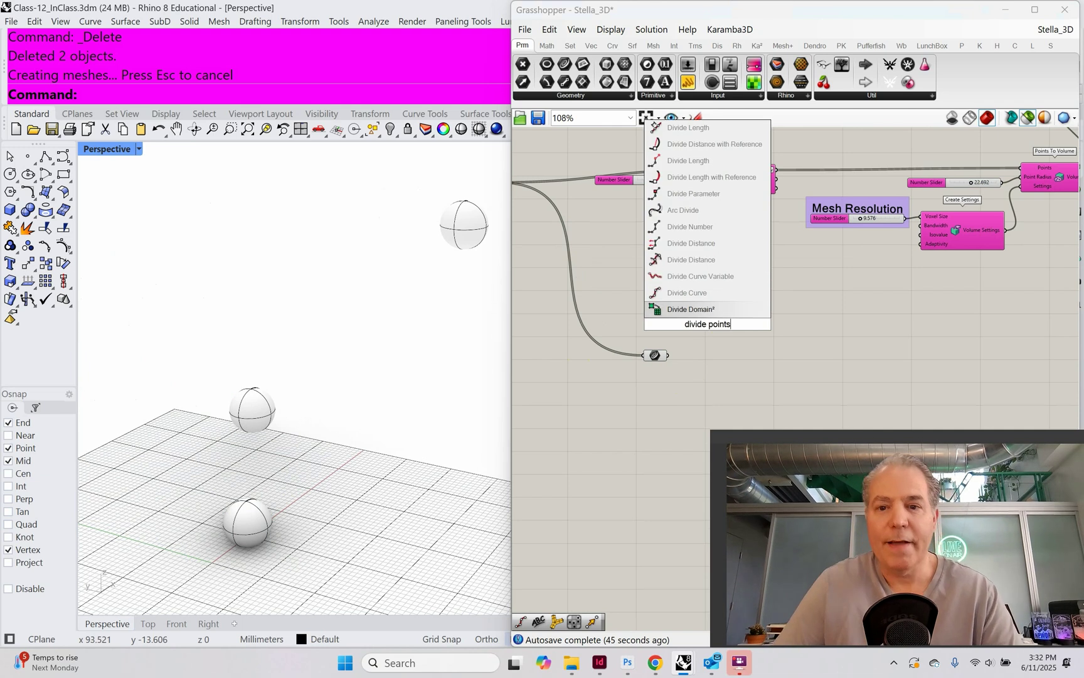
pyautogui.click(699, 293)
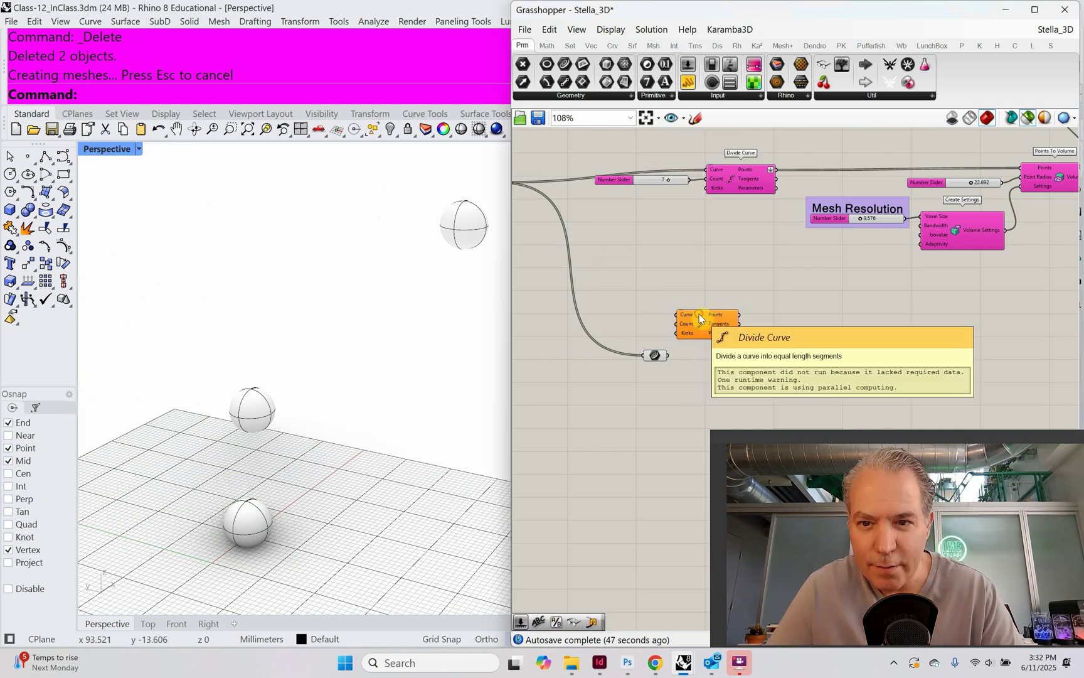
pyautogui.moveTo(699, 313); pyautogui.dragTo(723, 329)
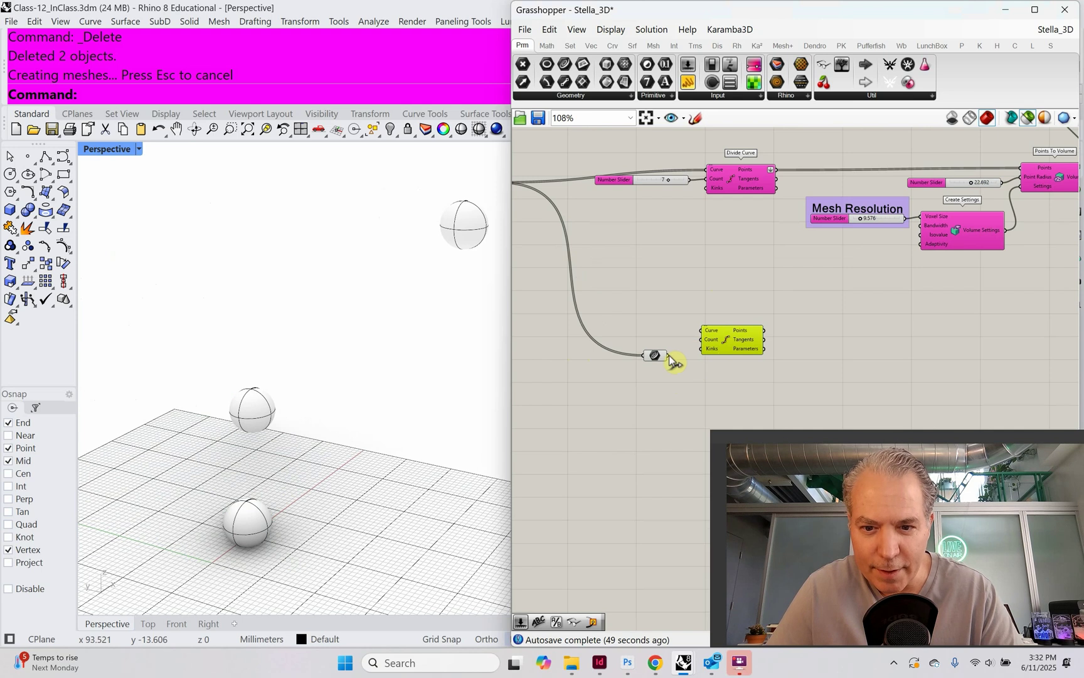
pyautogui.moveTo(668, 355); pyautogui.dragTo(720, 362)
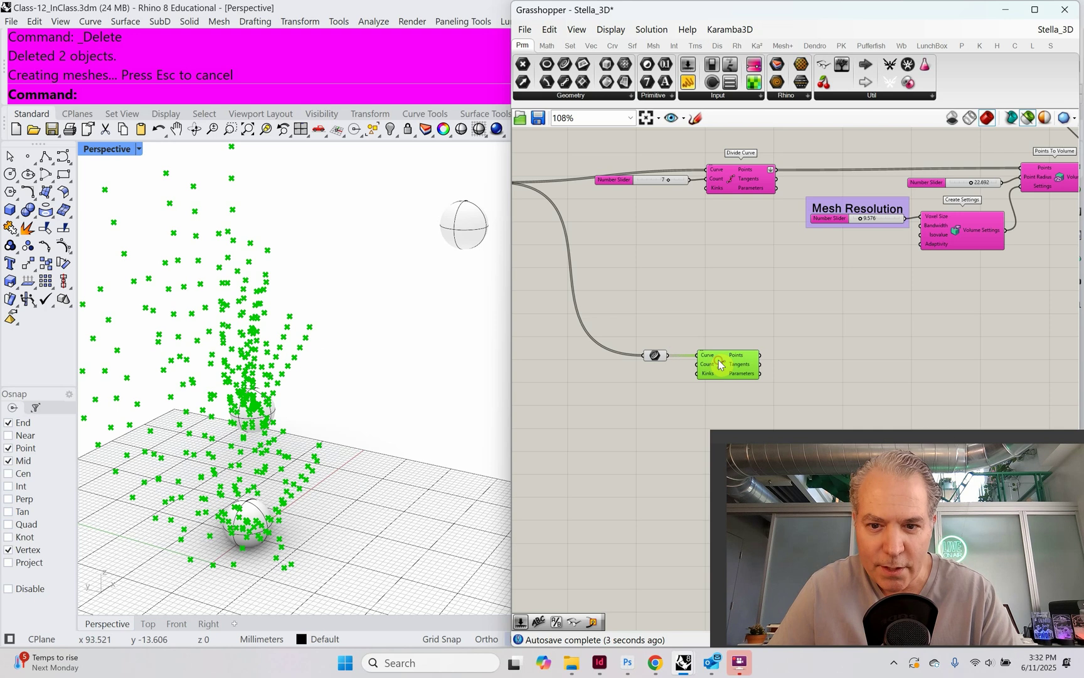
# - Connect a Number Slider set to 7 to Divide Curve's Count and preview the points
pyautogui.doubleClick(654, 377)
pyautogui.write('7')
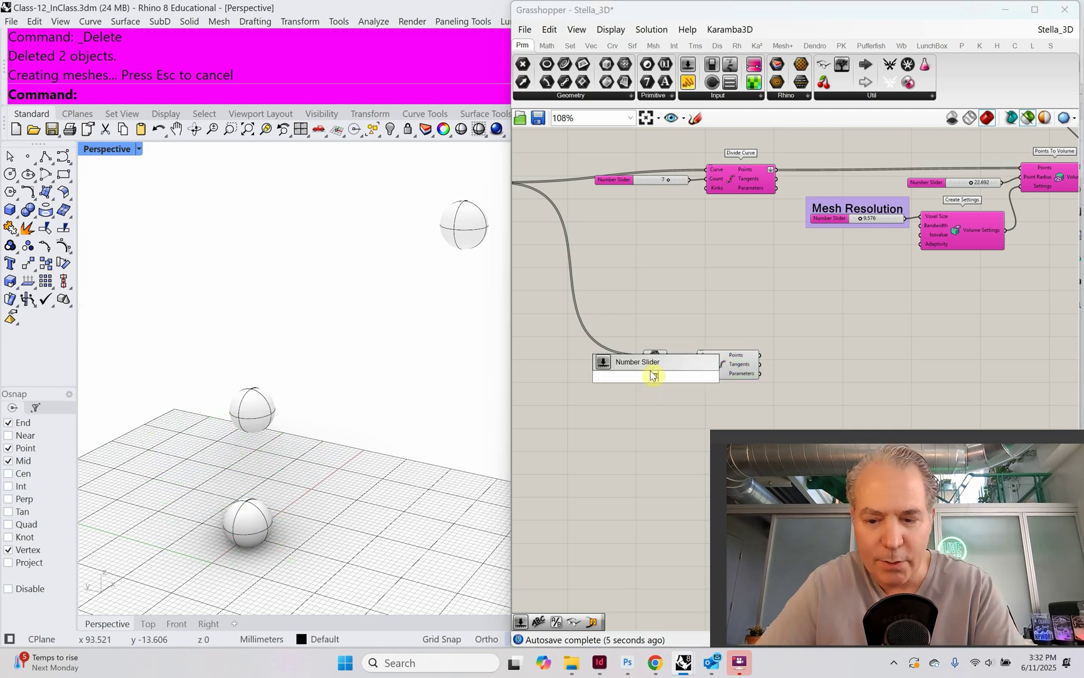
pyautogui.click(640, 376)
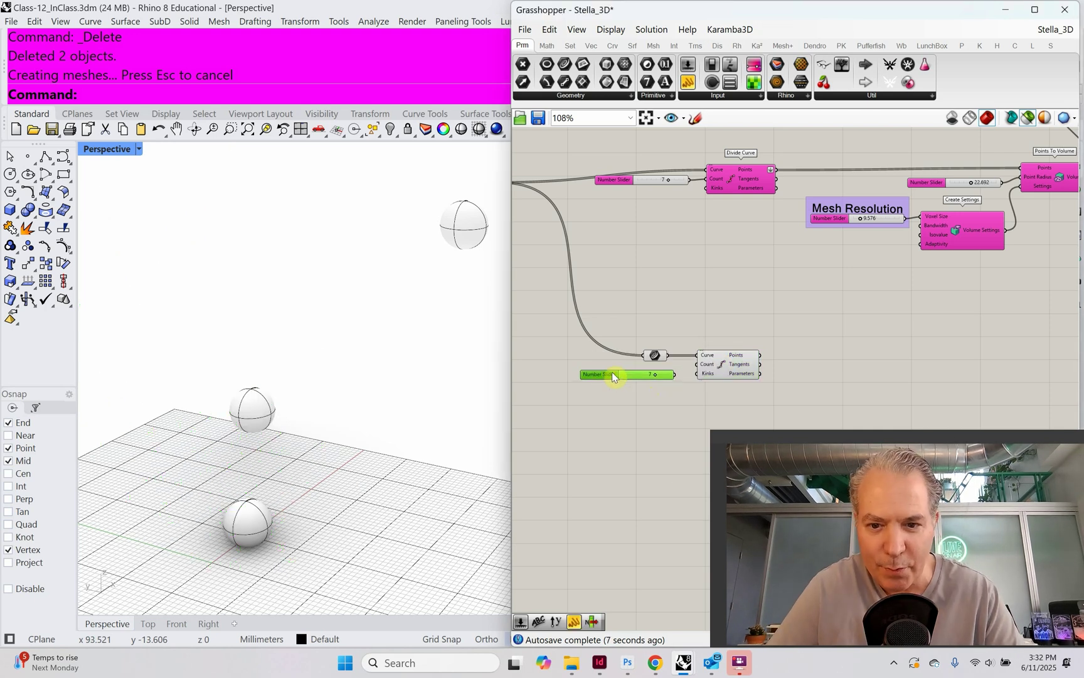
pyautogui.moveTo(675, 376); pyautogui.dragTo(696, 365)
pyautogui.click(715, 360)
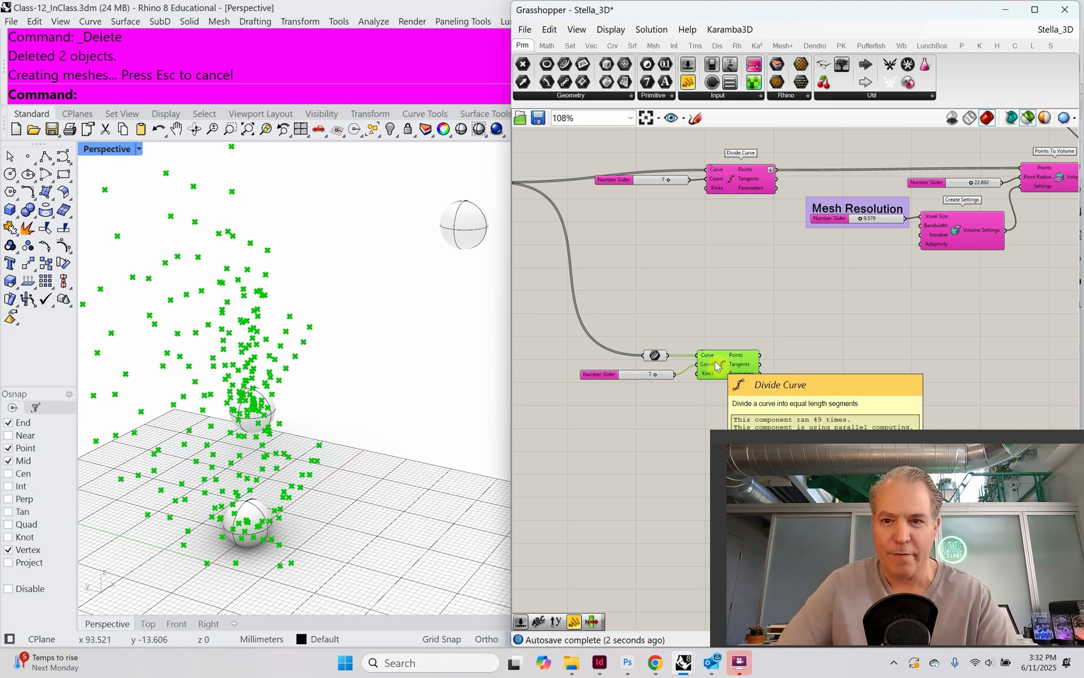
pyautogui.moveTo(823, 327); pyautogui.dragTo(720, 315, button='right')
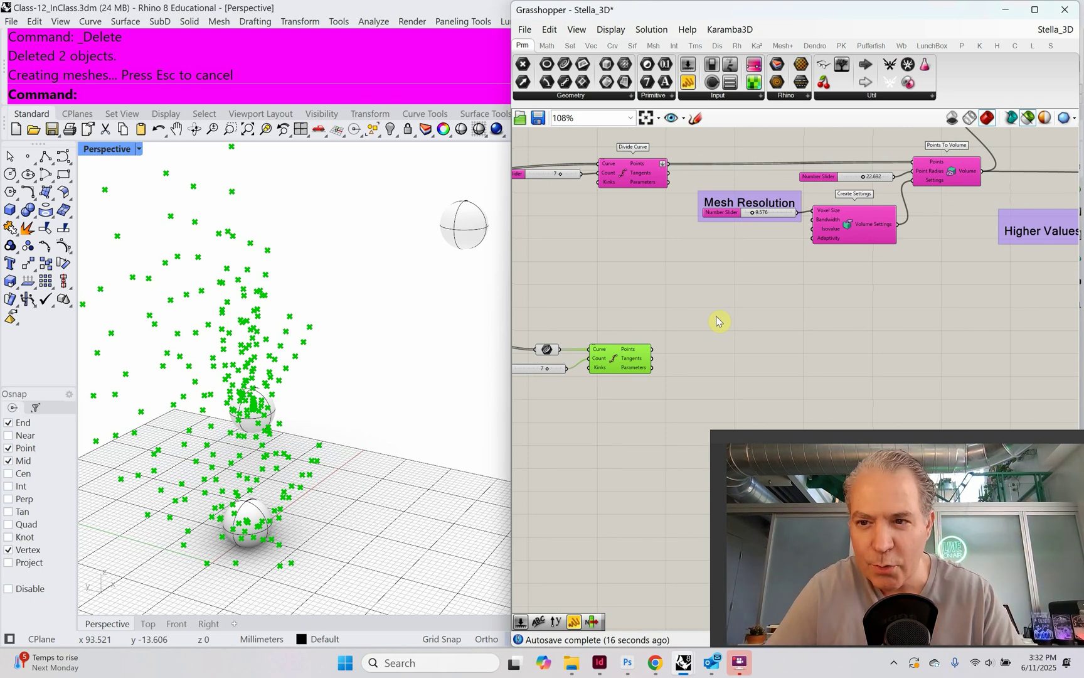
# - Place a Points To Volume component beside the lower Divide Curve
pyautogui.doubleClick(718, 322)
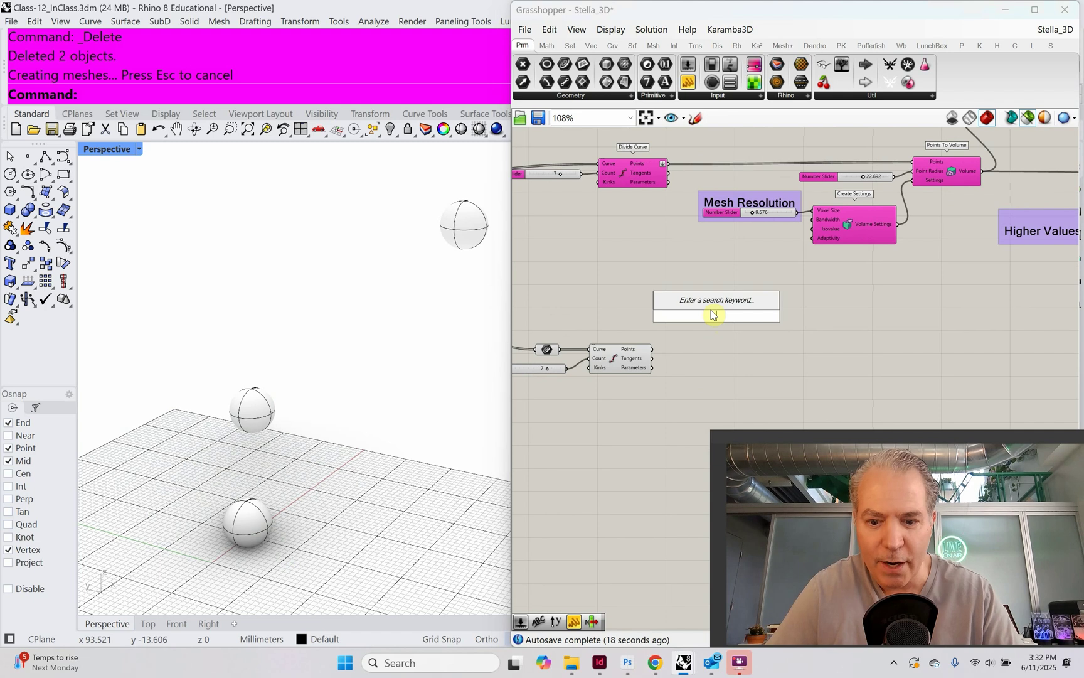
pyautogui.write('points')
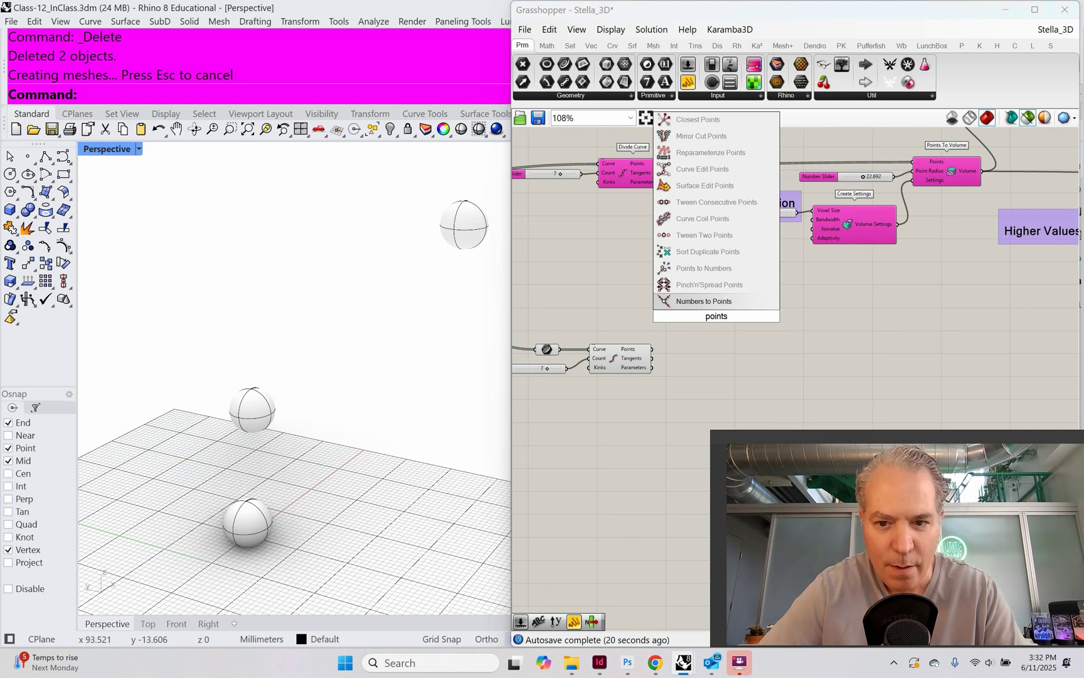
pyautogui.write(' to volume')
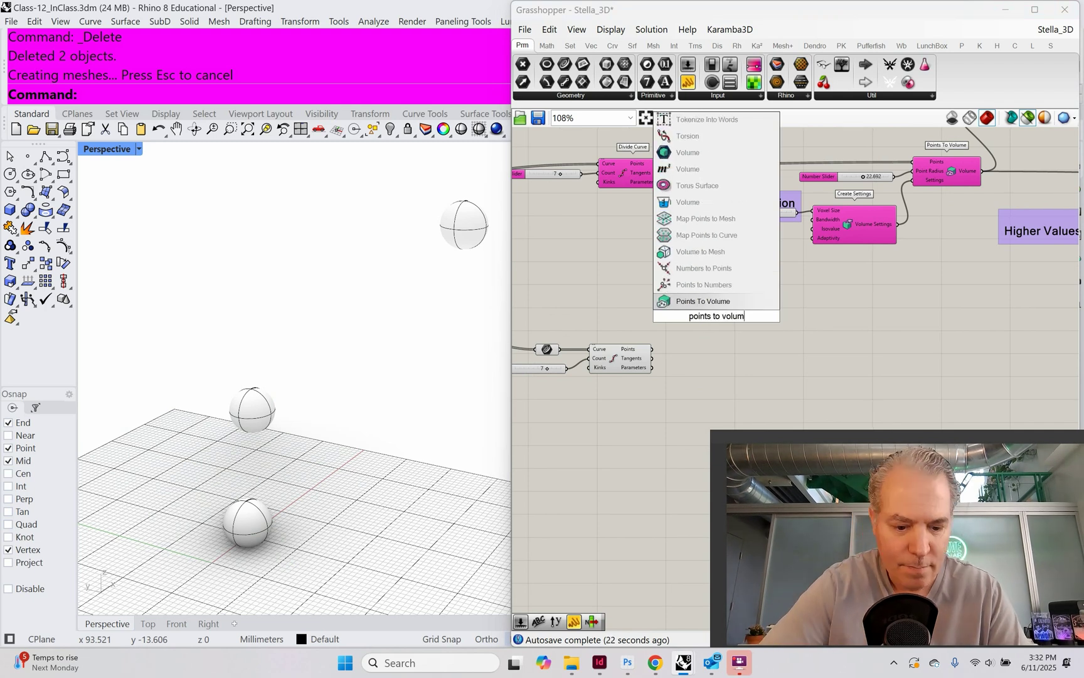
pyautogui.click(705, 306)
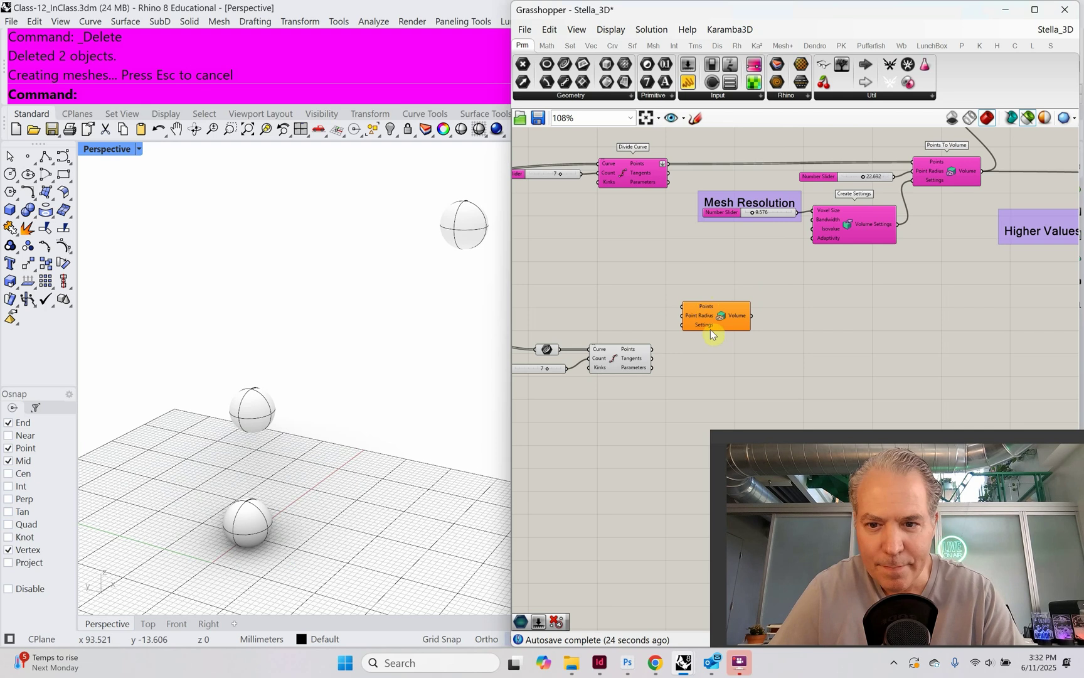
pyautogui.moveTo(711, 329); pyautogui.dragTo(760, 326)
# - Add a Create Settings (Volume Settings) component below it and reposition both lower down
pyautogui.doubleClick(692, 367)
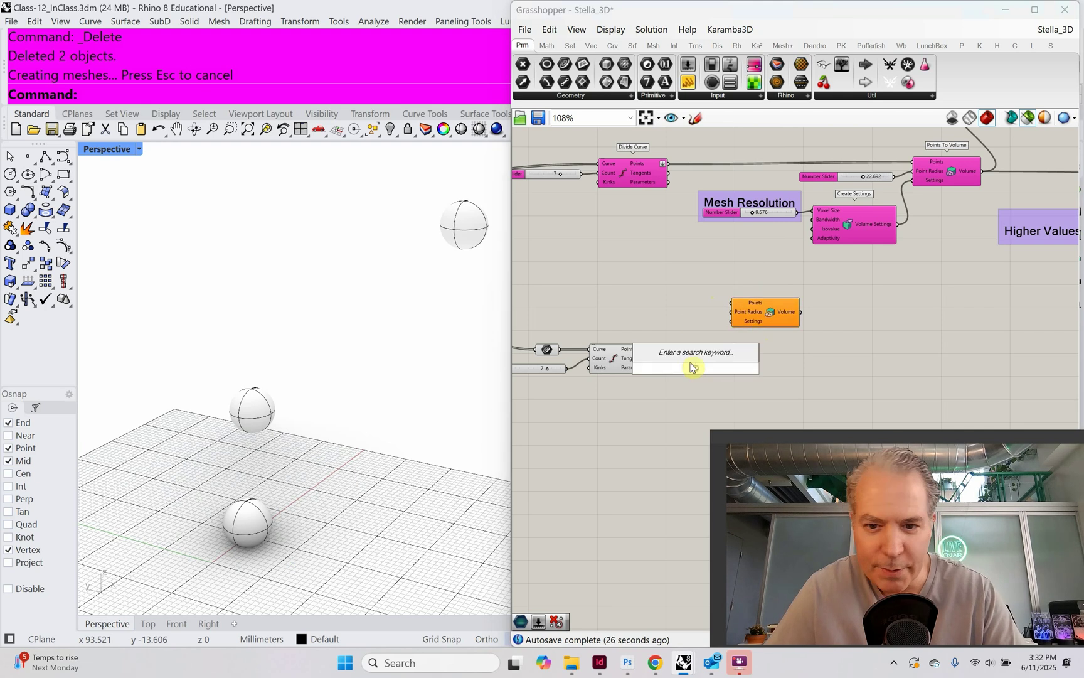
pyautogui.write('create s')
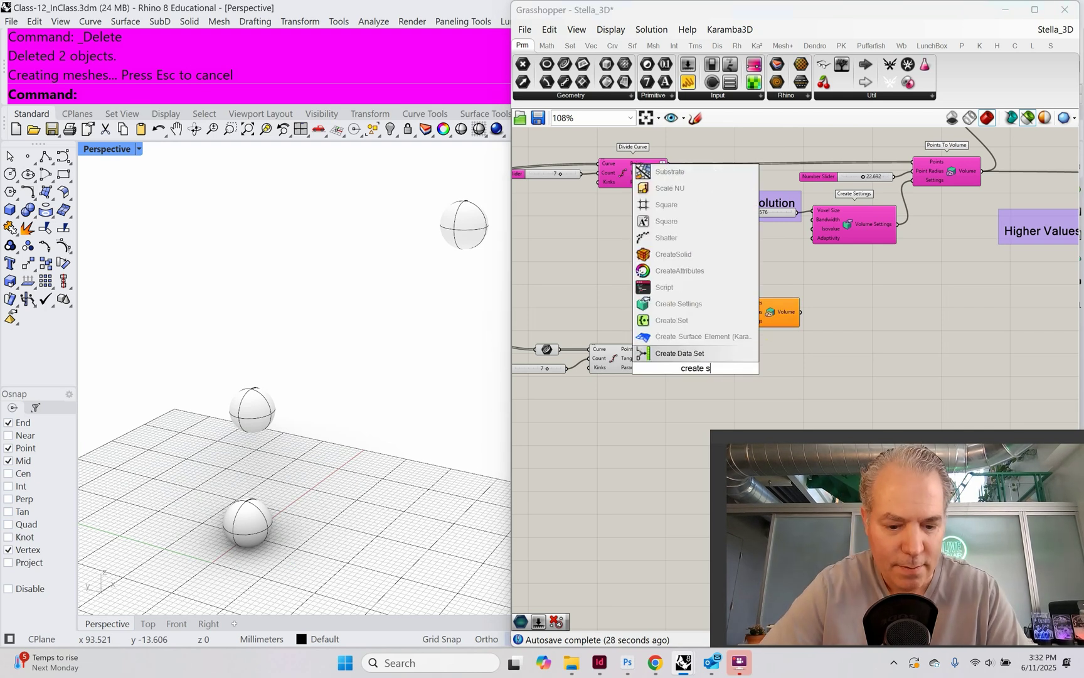
pyautogui.write('ettings')
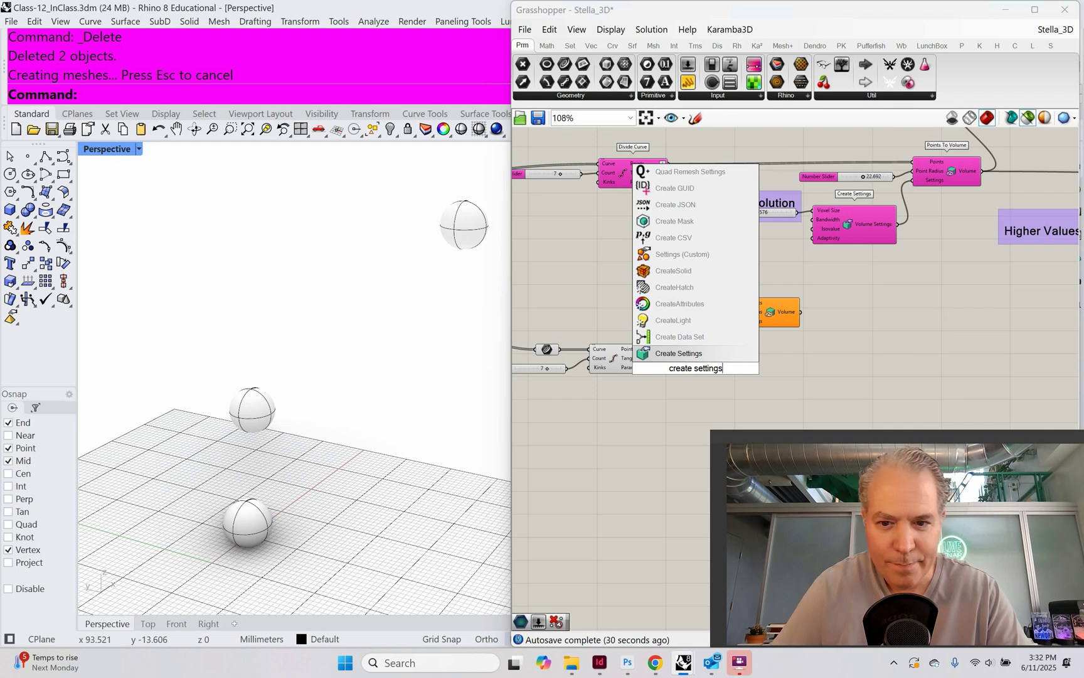
pyautogui.click(681, 354)
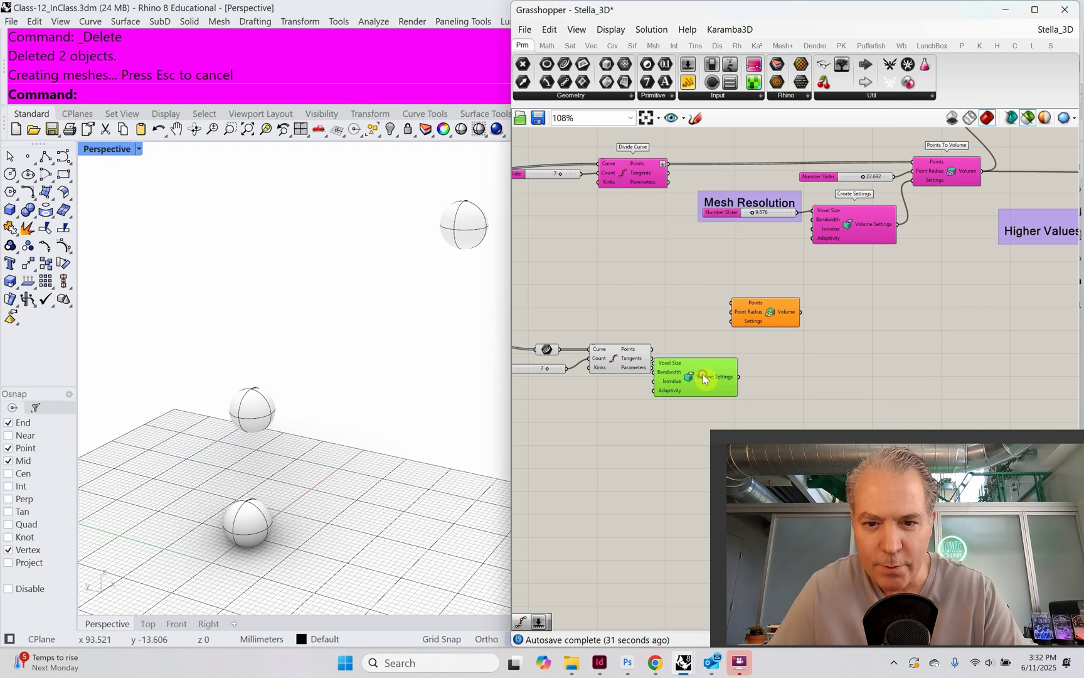
pyautogui.moveTo(703, 374); pyautogui.dragTo(703, 389)
pyautogui.moveTo(764, 317); pyautogui.dragTo(748, 345)
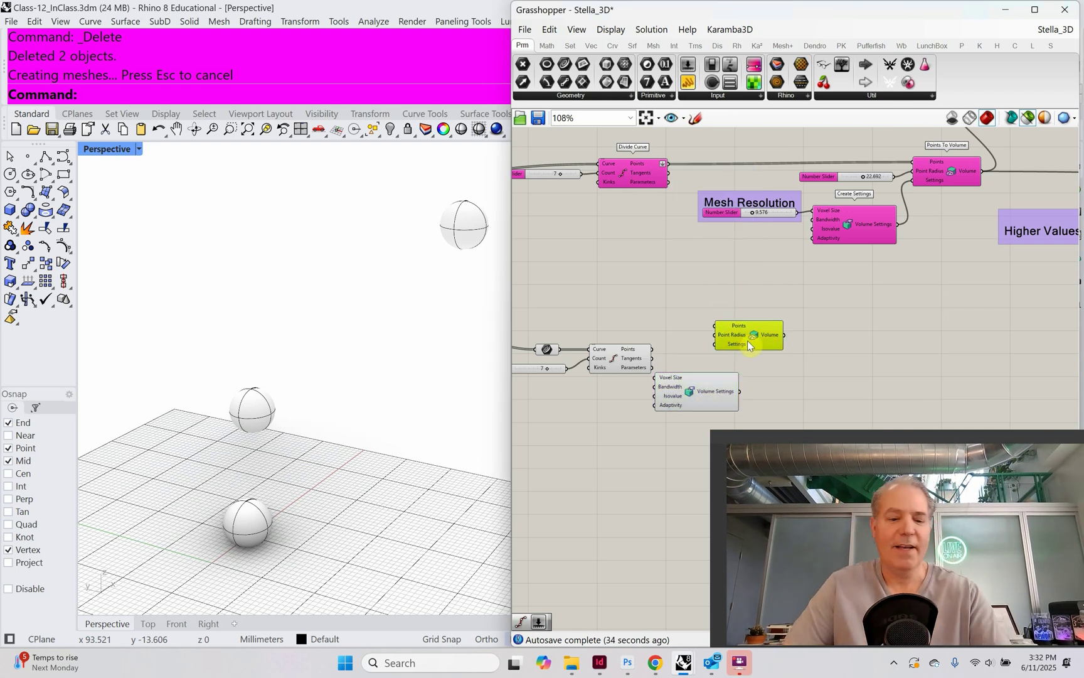
pyautogui.hotkey('alt', 'Tab')
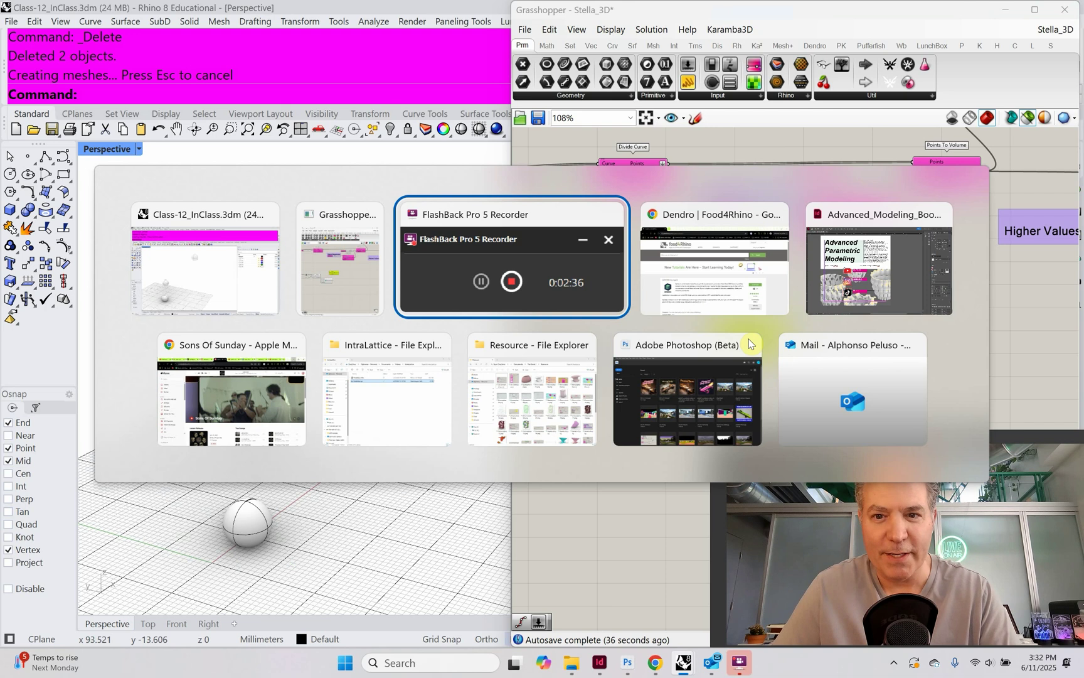
pyautogui.hotkey('alt', 'Tab')
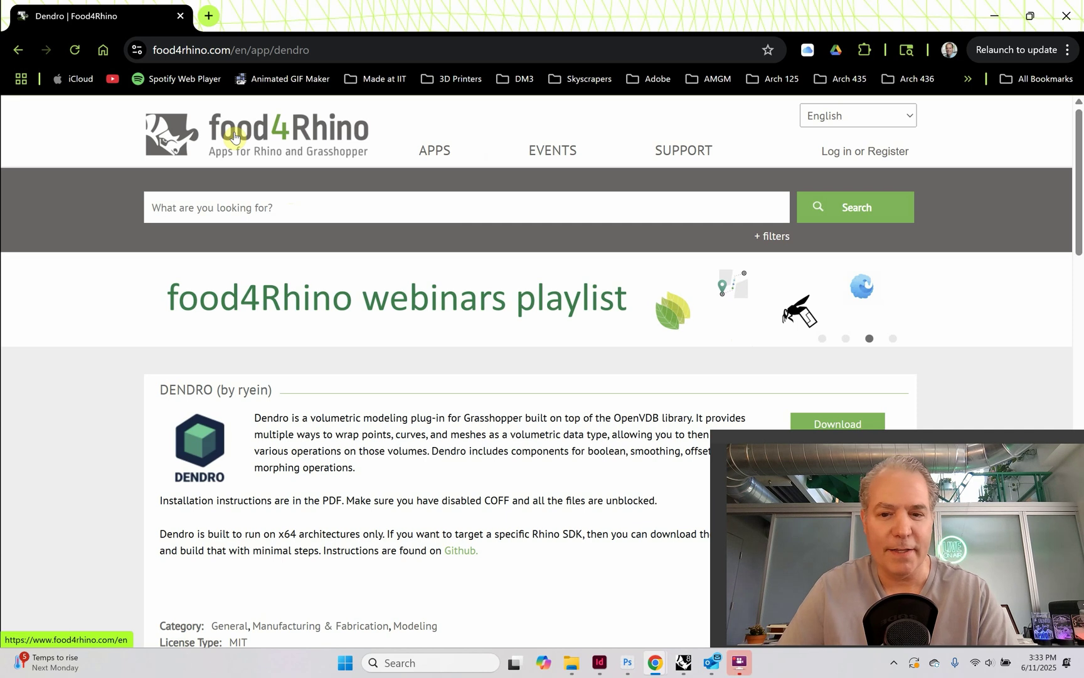
pyautogui.hotkey('alt', 'Tab')
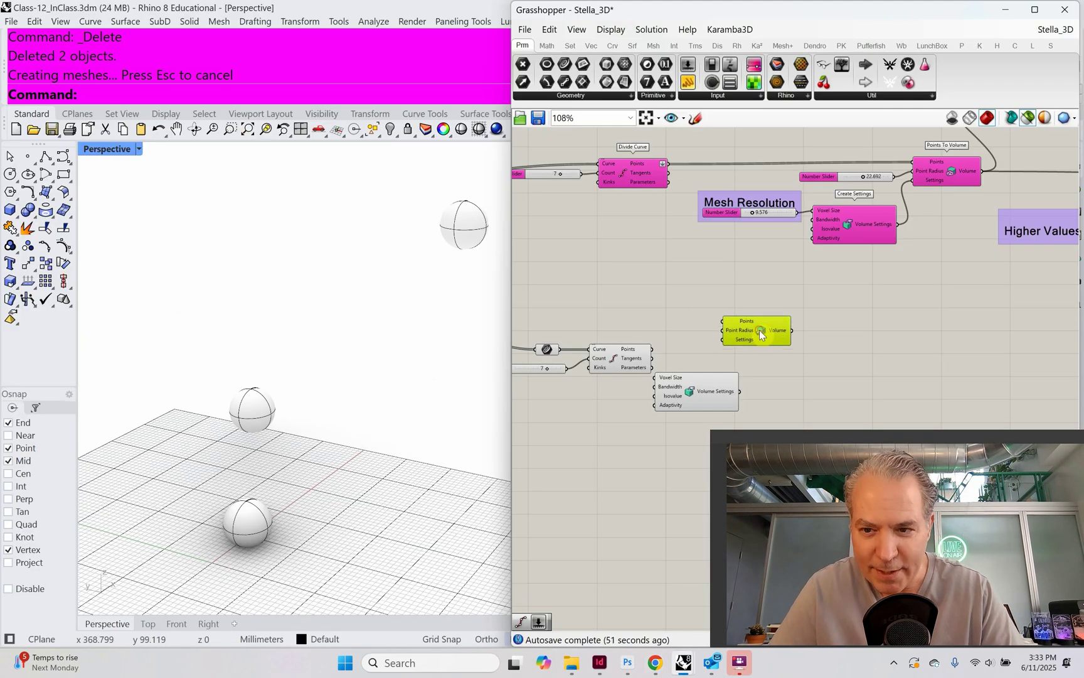
# - Rearrange the lower Points To Volume and Volume Settings components up and to the right
pyautogui.moveTo(759, 330); pyautogui.dragTo(797, 310)
pyautogui.moveTo(696, 397); pyautogui.dragTo(789, 368)
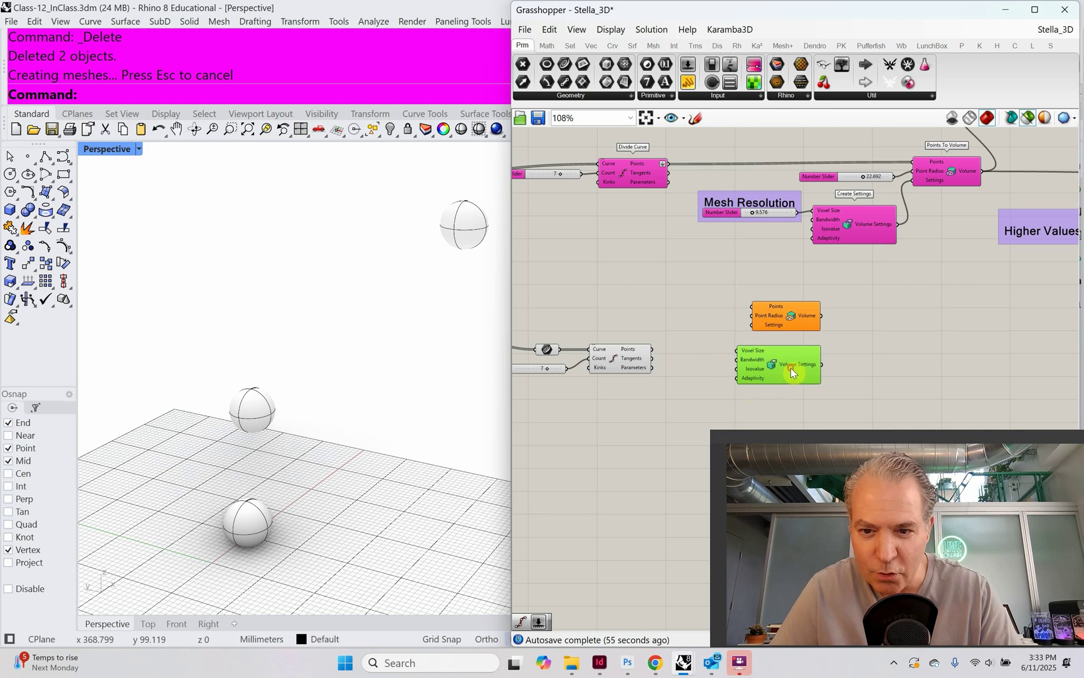
pyautogui.moveTo(780, 325); pyautogui.dragTo(789, 314)
pyautogui.moveTo(776, 364); pyautogui.dragTo(798, 361)
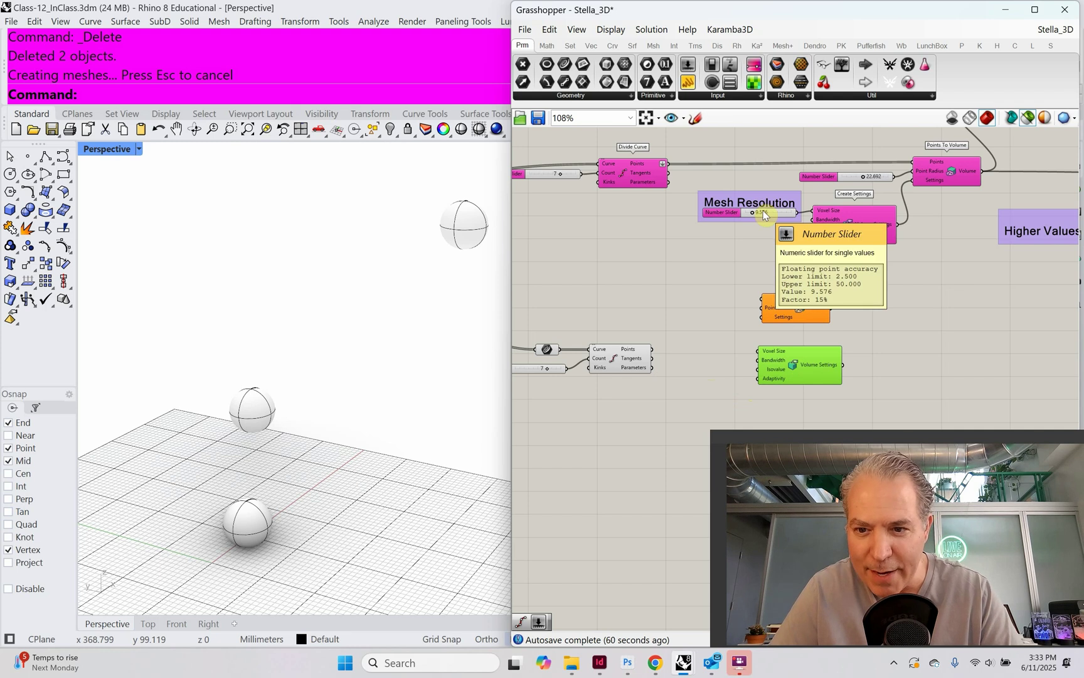
# - Create a Number Slider ranging 0.500 to 10, replacing a mistaken 0.001 slider
pyautogui.doubleClick(679, 373)
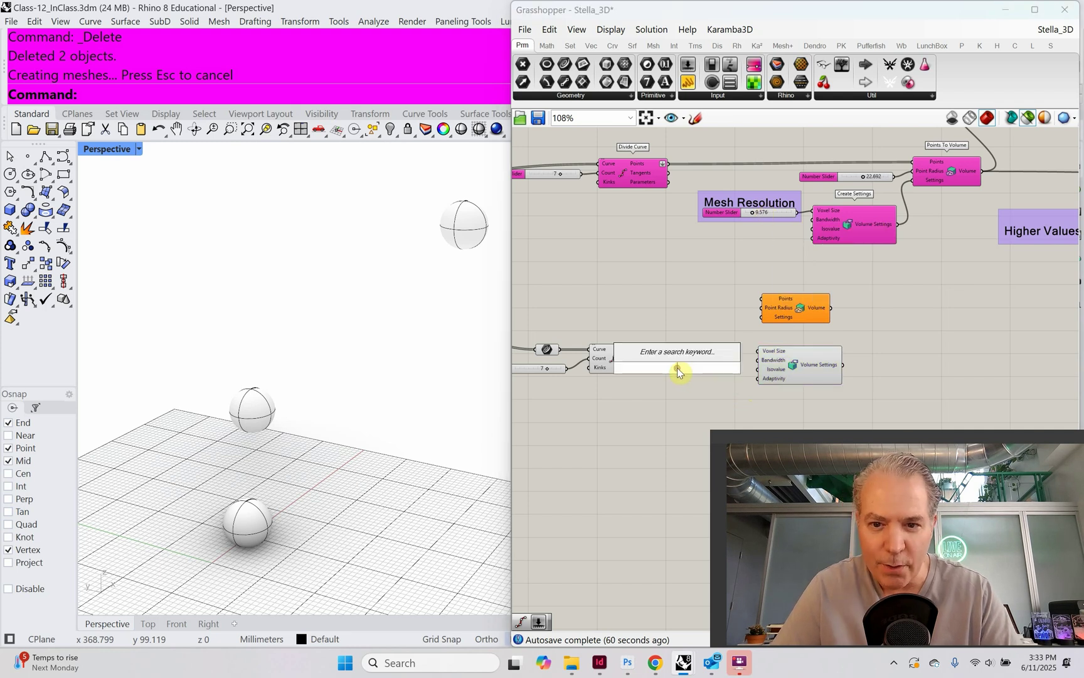
pyautogui.write('.00')
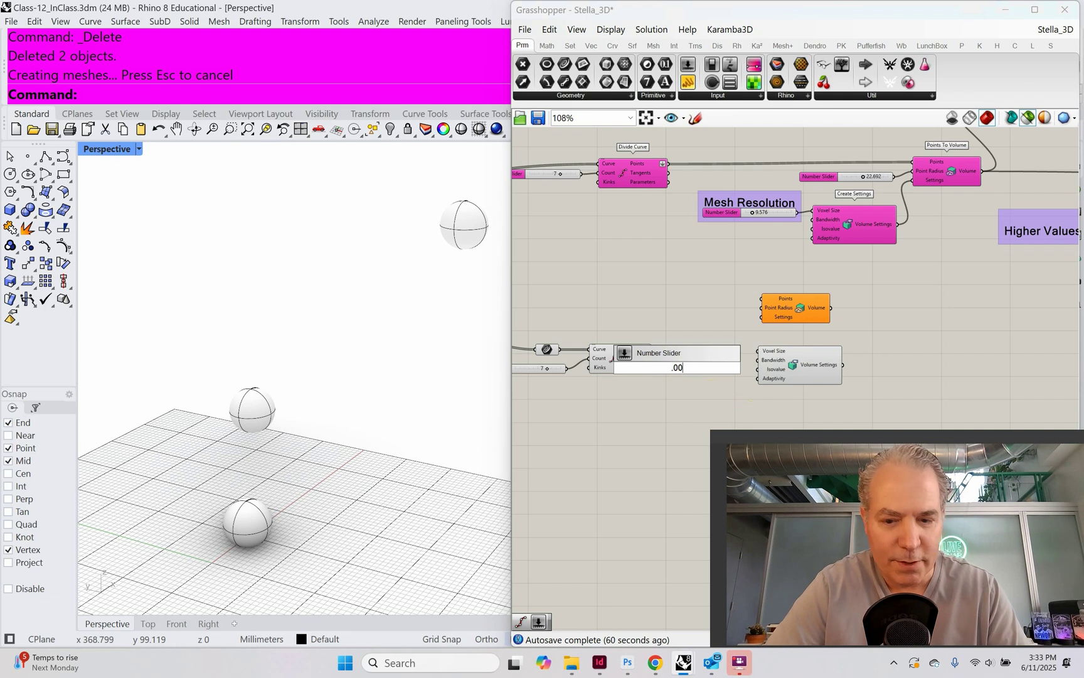
pyautogui.write('1<')
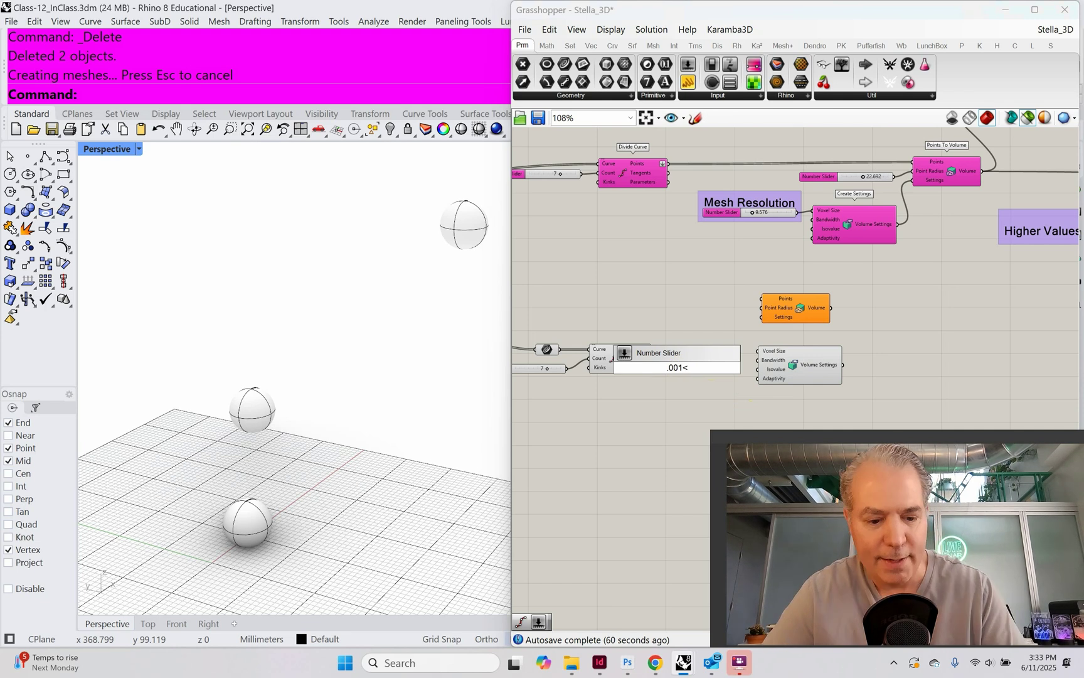
pyautogui.write('10.')
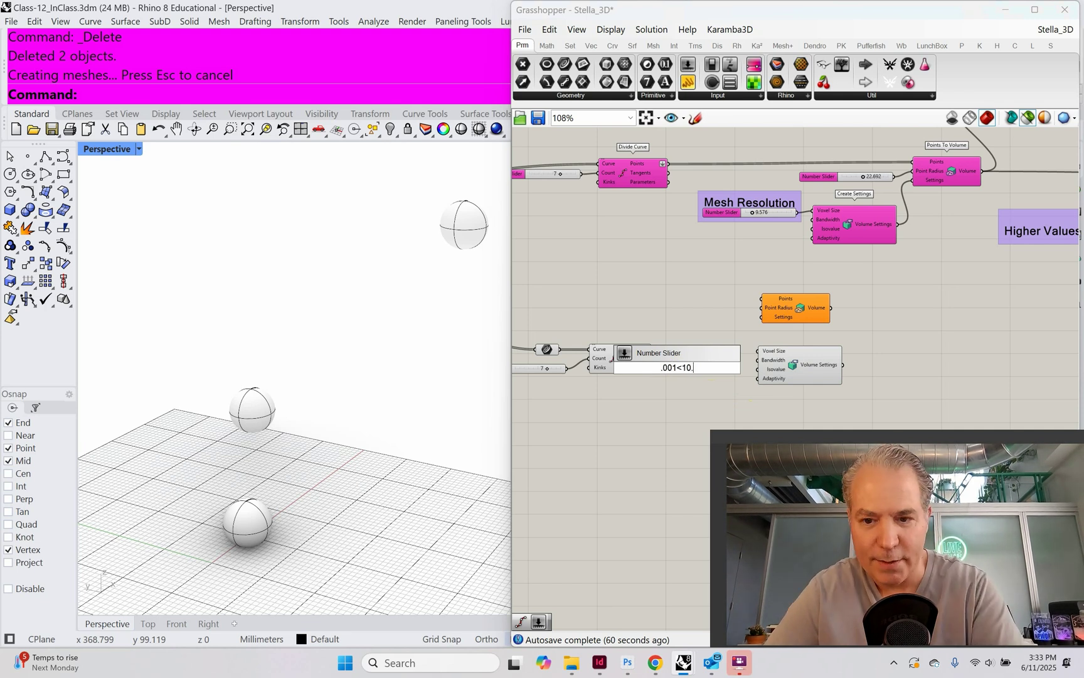
pyautogui.press('Return')
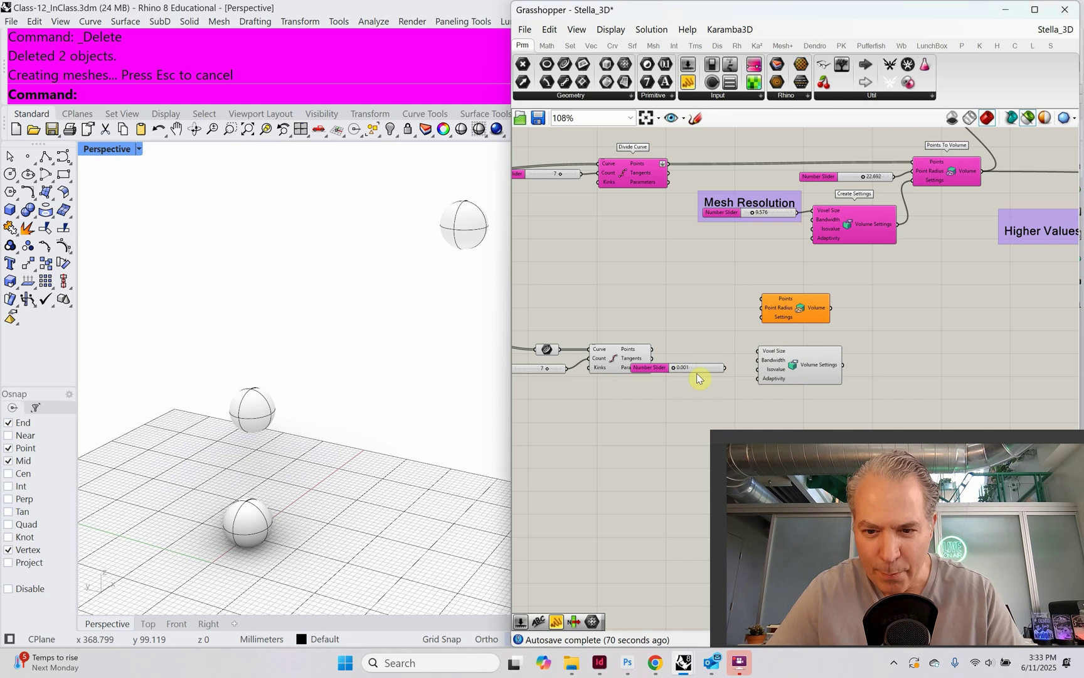
pyautogui.moveTo(697, 375)
pyautogui.mouseDown()
pyautogui.moveTo(701, 384)
pyautogui.moveTo(680, 387)
pyautogui.mouseUp()
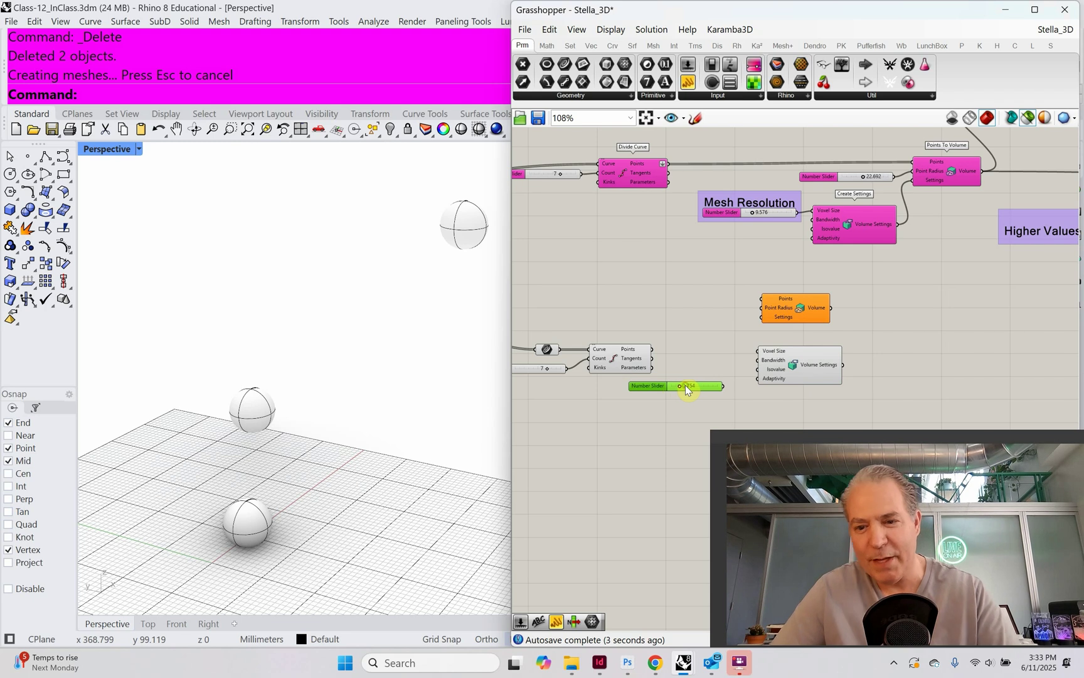
pyautogui.press('Delete')
pyautogui.doubleClick(695, 377)
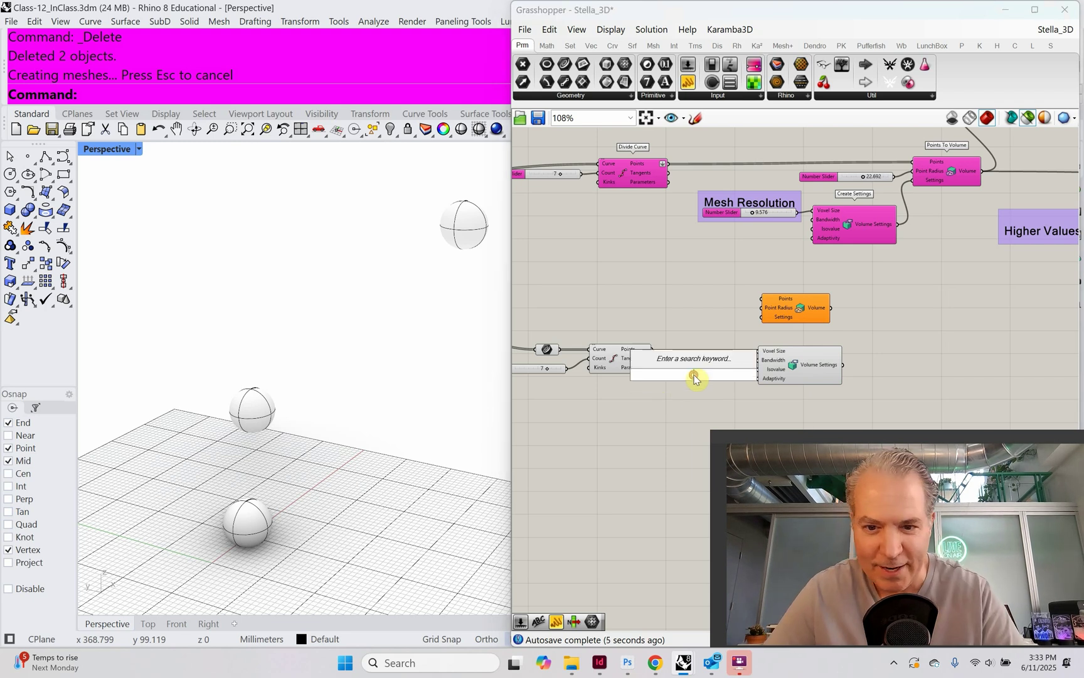
pyautogui.write('slider')
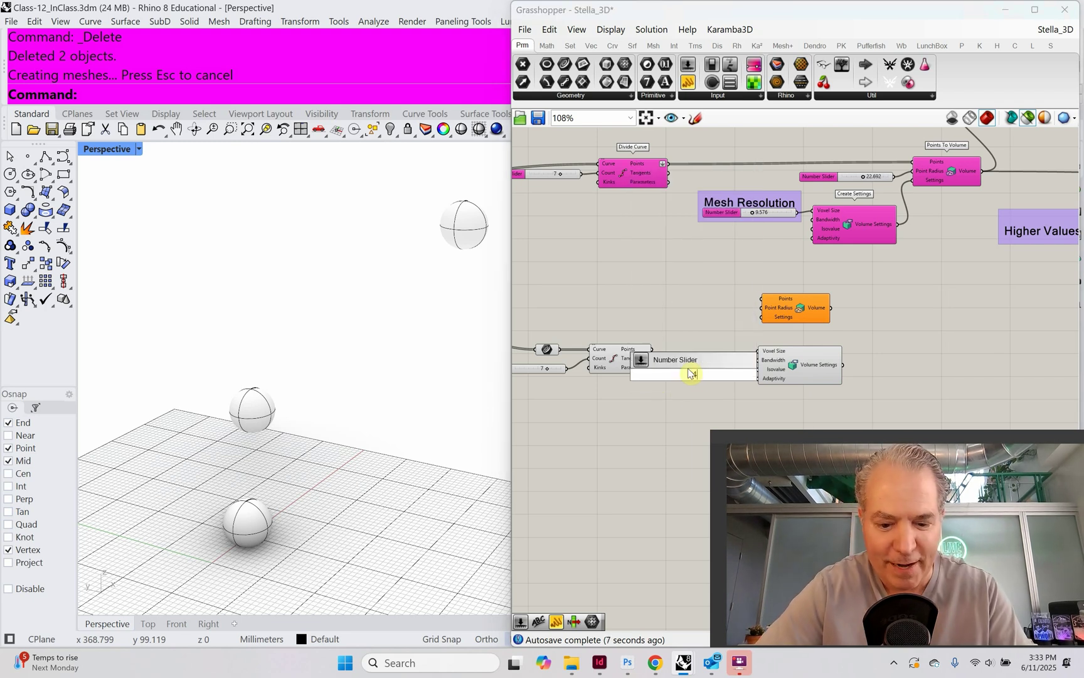
pyautogui.press('BackSpace')
pyautogui.press('BackSpace')
pyautogui.press('BackSpace')
pyautogui.press('BackSpace')
pyautogui.press('BackSpace')
pyautogui.press('BackSpace')
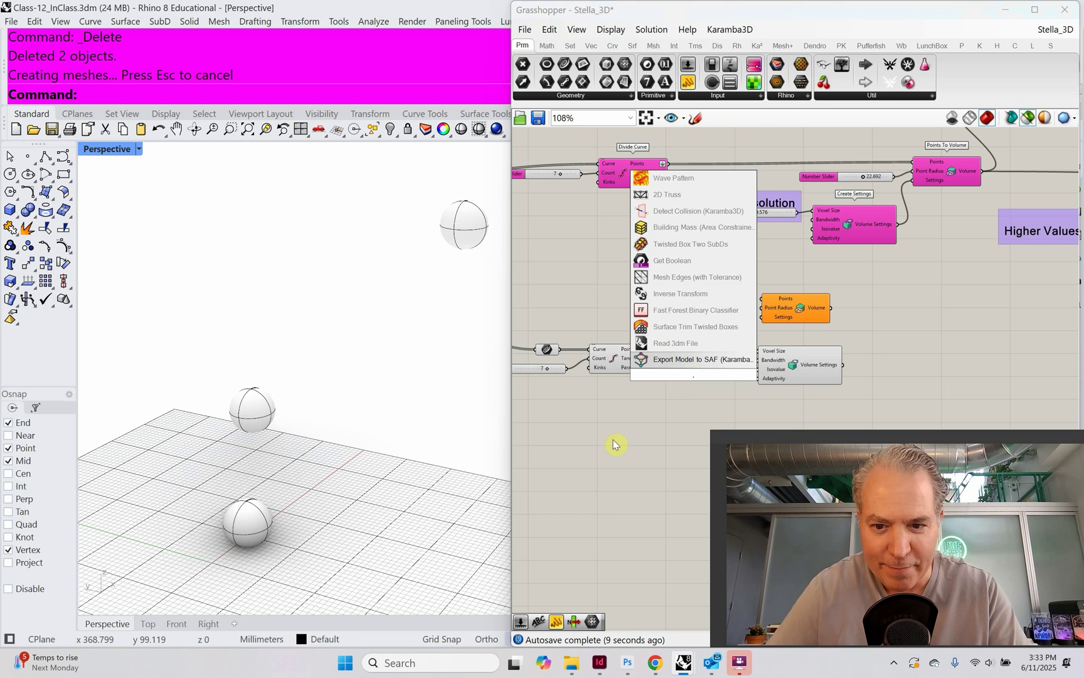
pyautogui.write('.500')
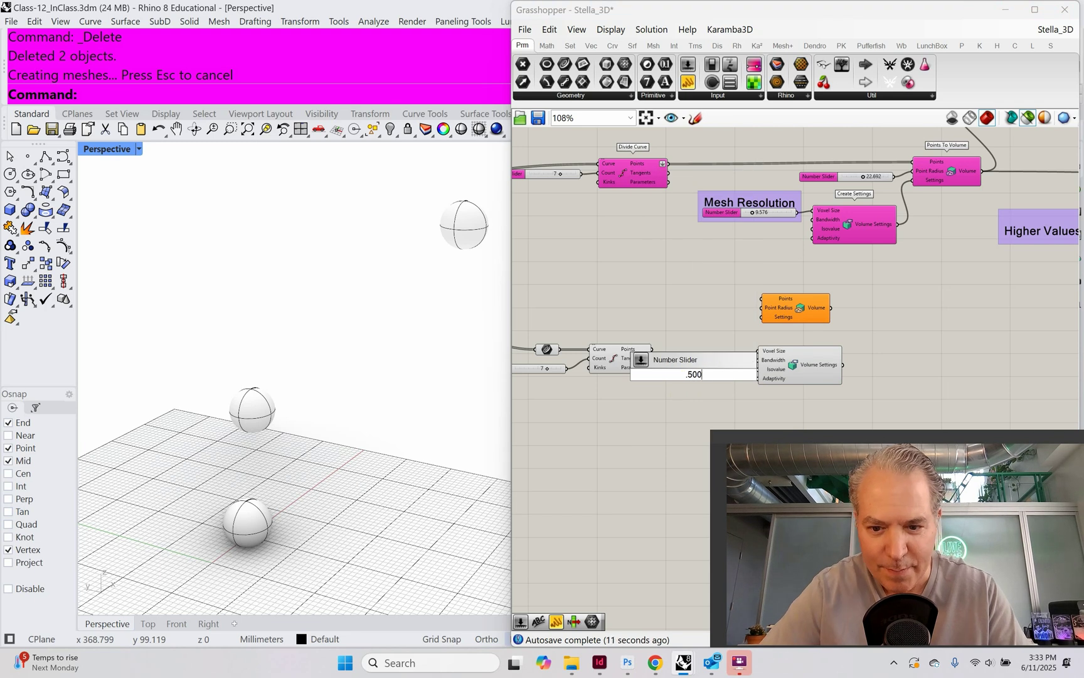
pyautogui.write('<10.')
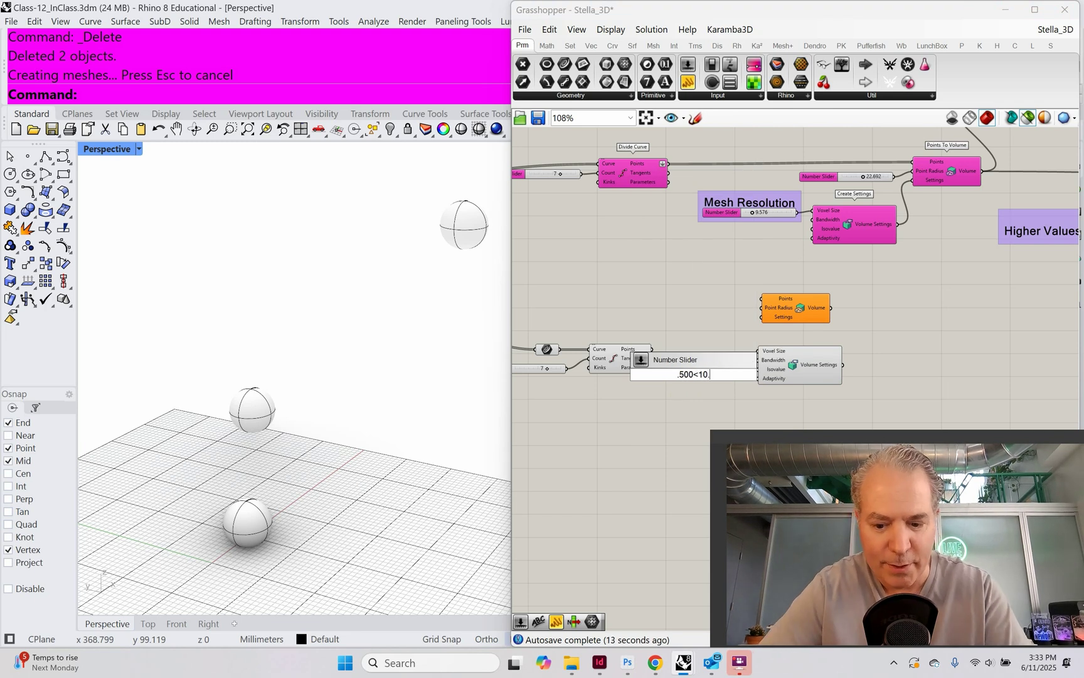
pyautogui.write('00')
pyautogui.press('Return')
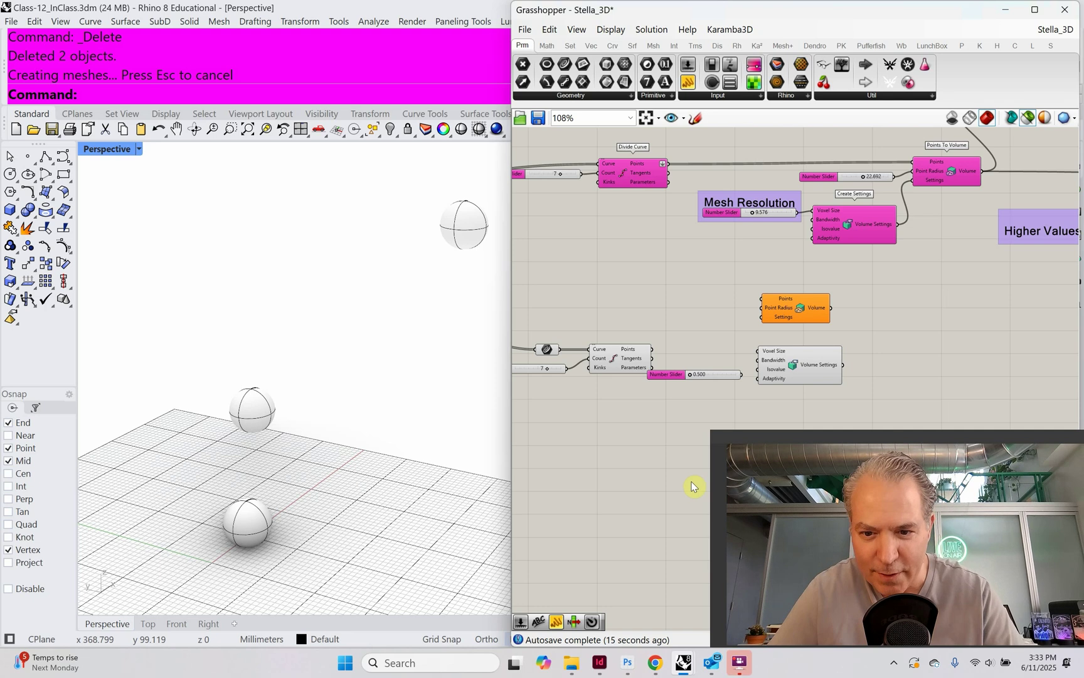
pyautogui.moveTo(694, 375); pyautogui.dragTo(698, 377)
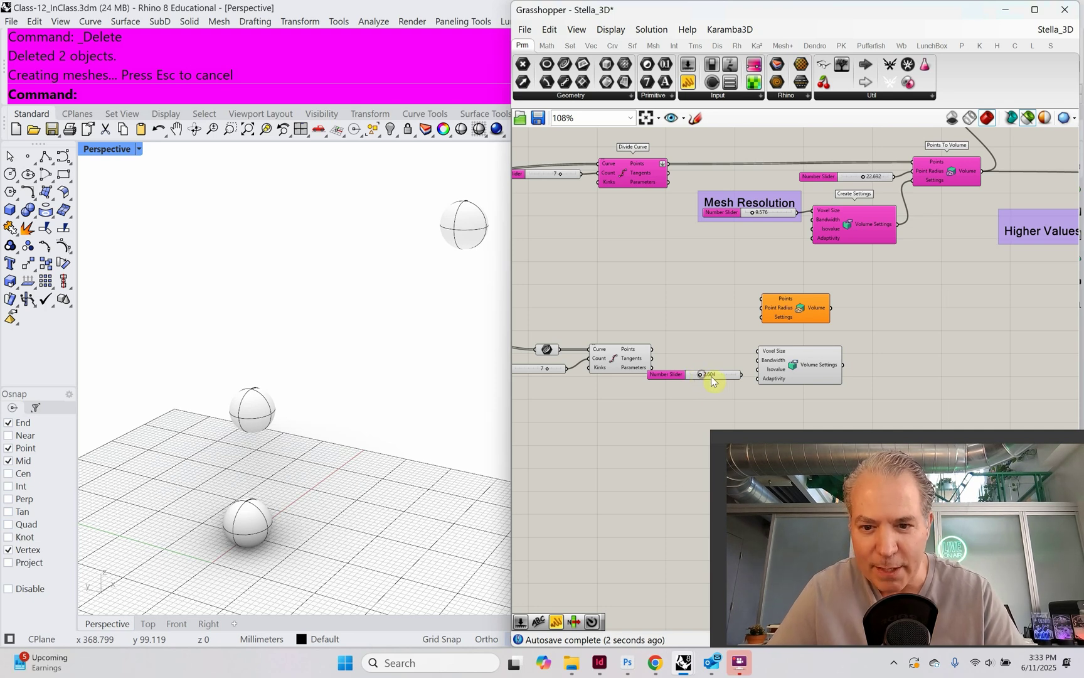
# - Wire the slider into Voxel Size and group it with a copied Mesh Resolution label
pyautogui.moveTo(720, 376); pyautogui.dragTo(708, 352)
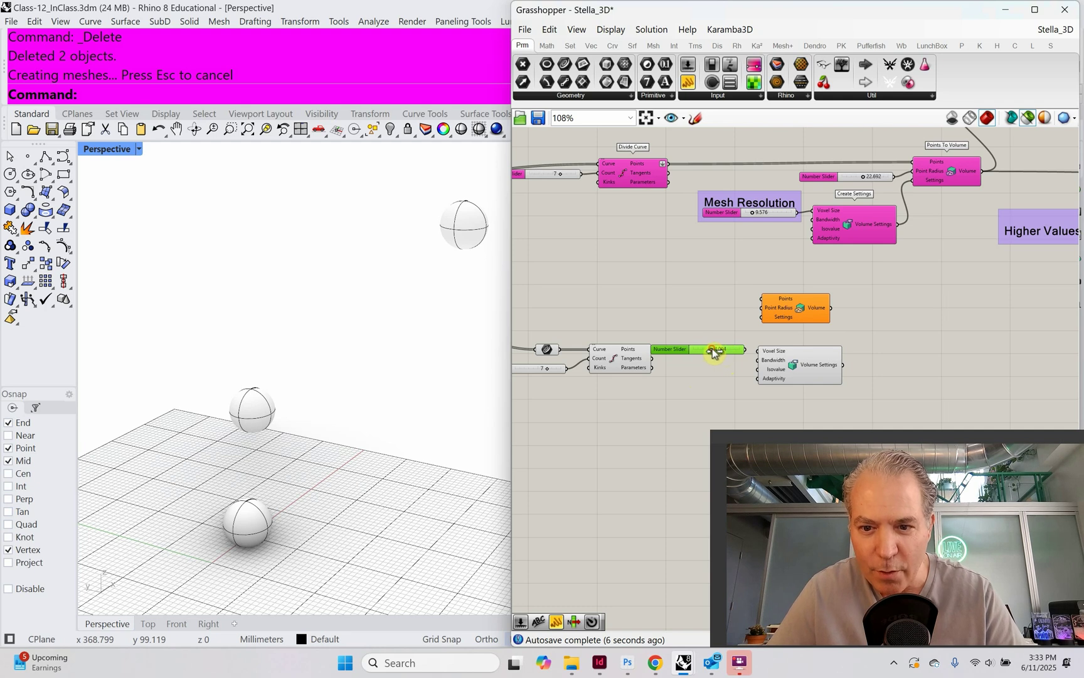
pyautogui.moveTo(780, 371); pyautogui.dragTo(806, 371)
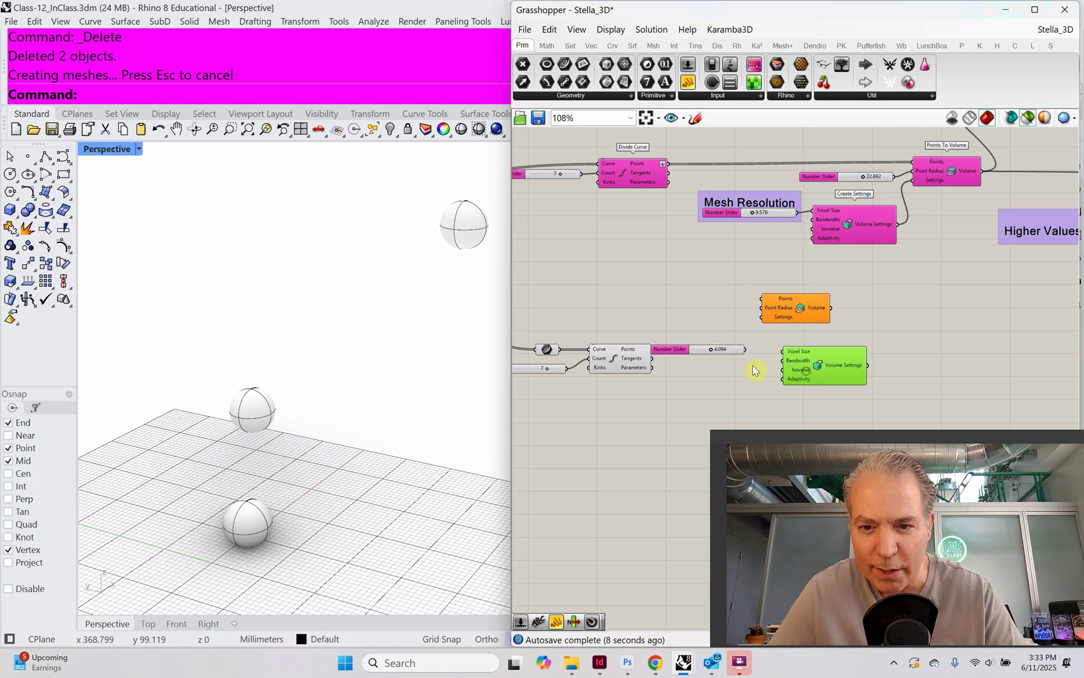
pyautogui.moveTo(694, 348); pyautogui.dragTo(784, 351)
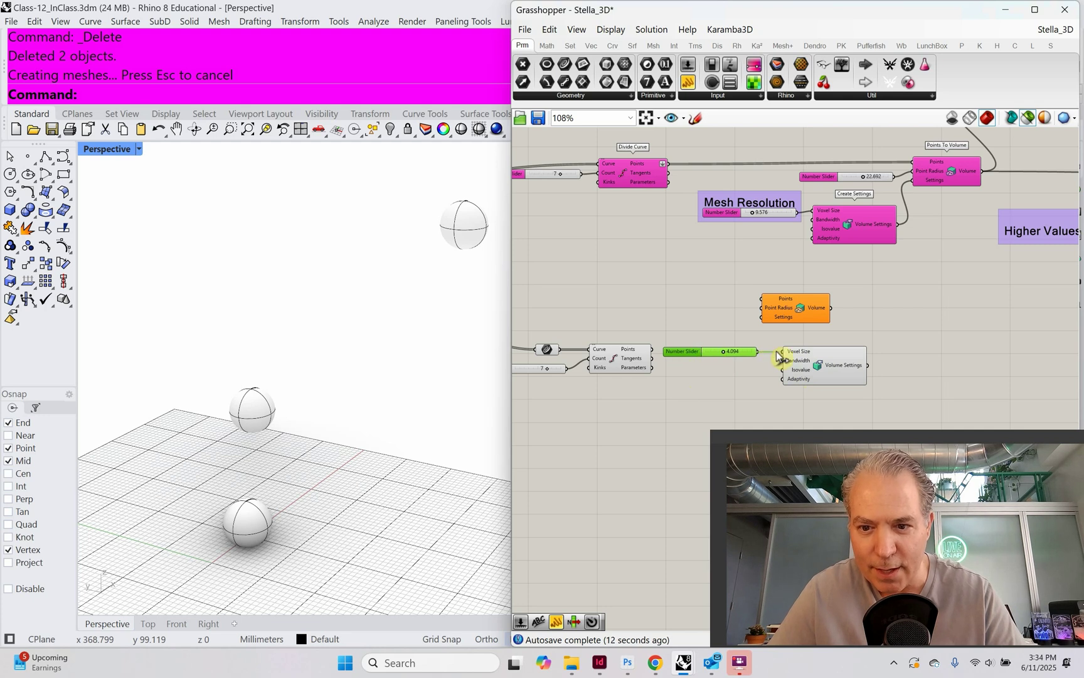
pyautogui.click(759, 205)
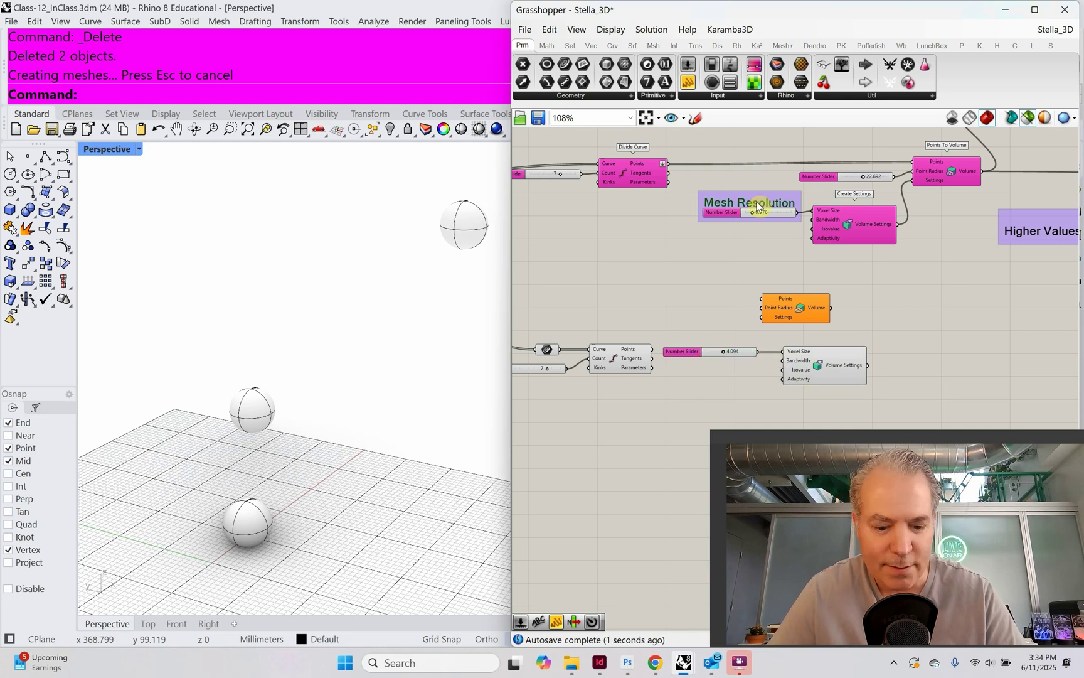
pyautogui.moveTo(755, 206)
pyautogui.keyDown('alt'); pyautogui.mouseDown()
pyautogui.moveTo(708, 339)
pyautogui.moveTo(767, 377)
pyautogui.mouseUp(); pyautogui.keyUp('alt')
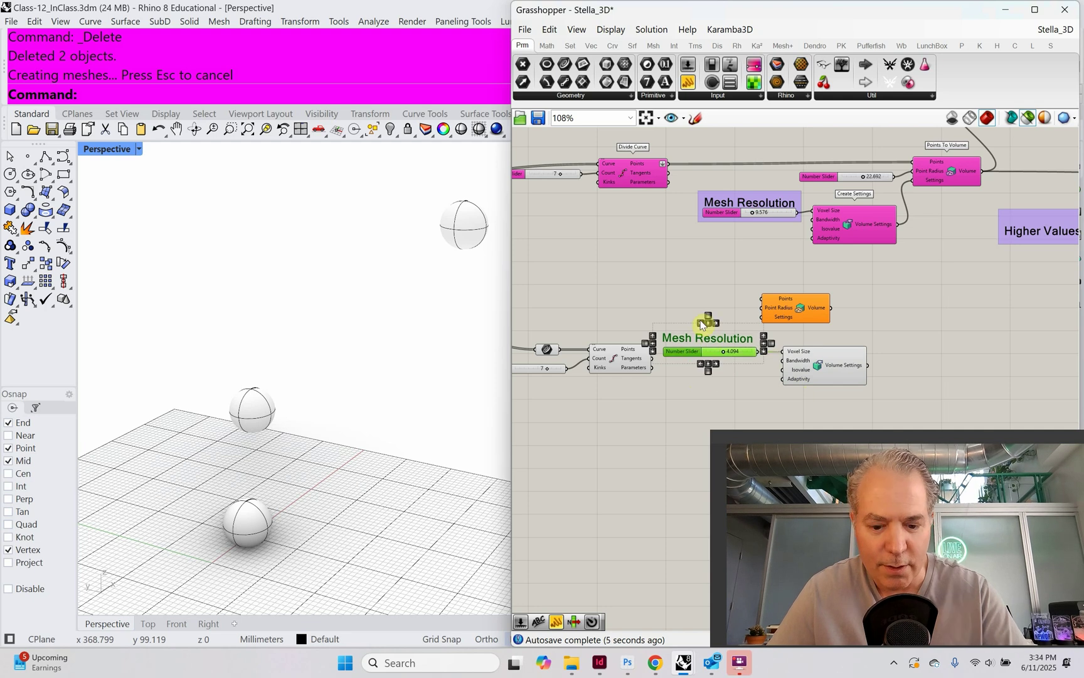
pyautogui.hotkey('ctrl', 'g')
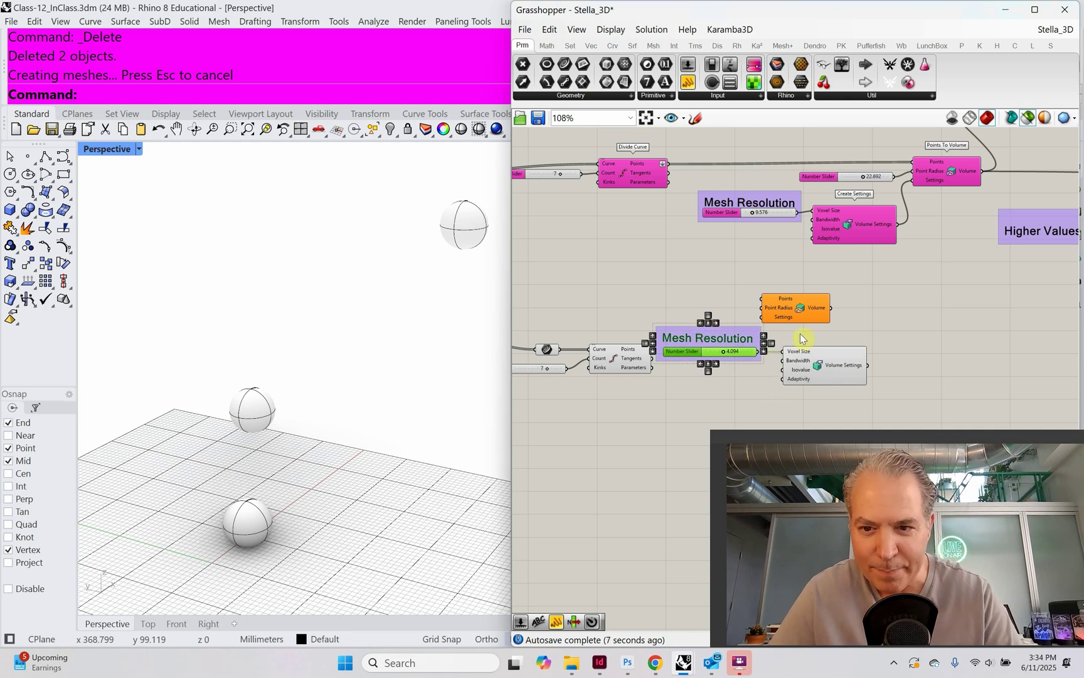
pyautogui.moveTo(804, 318); pyautogui.dragTo(920, 324)
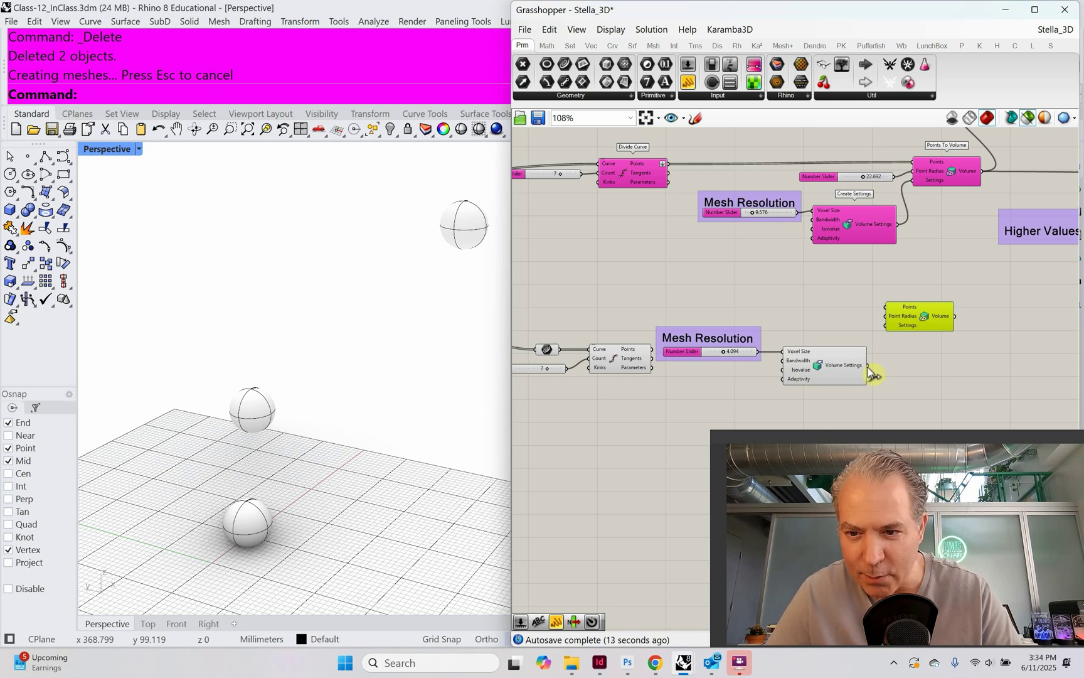
# - Feed Volume Settings and the flattened Divide Curve points into the lower Points To Volume
pyautogui.moveTo(870, 371); pyautogui.dragTo(882, 335)
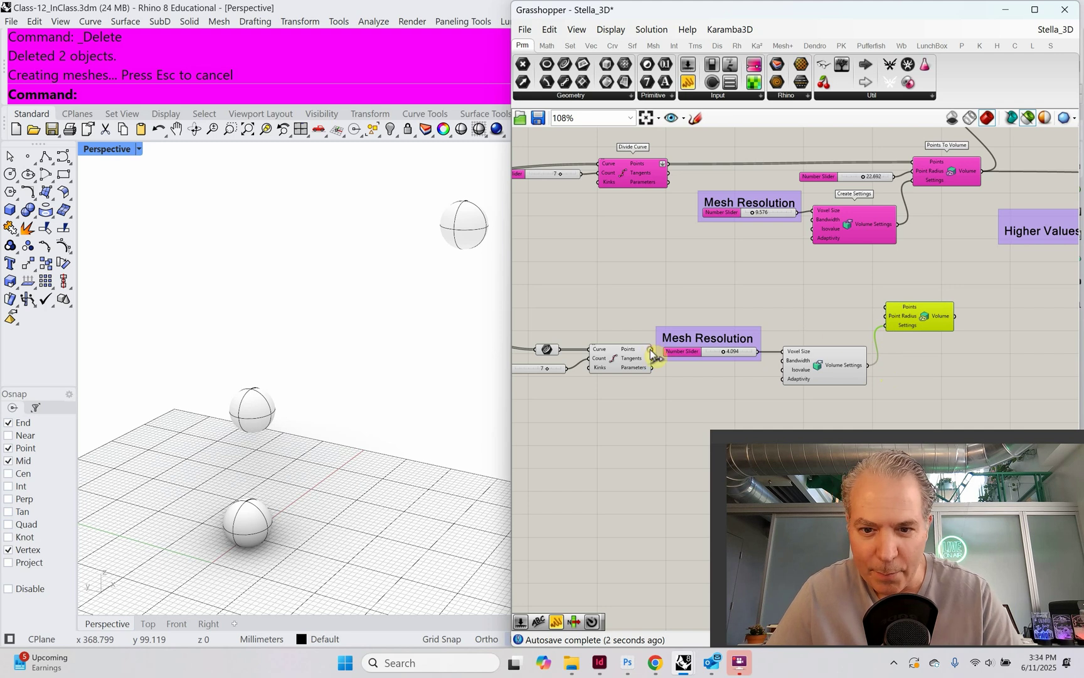
pyautogui.moveTo(651, 351); pyautogui.dragTo(885, 307)
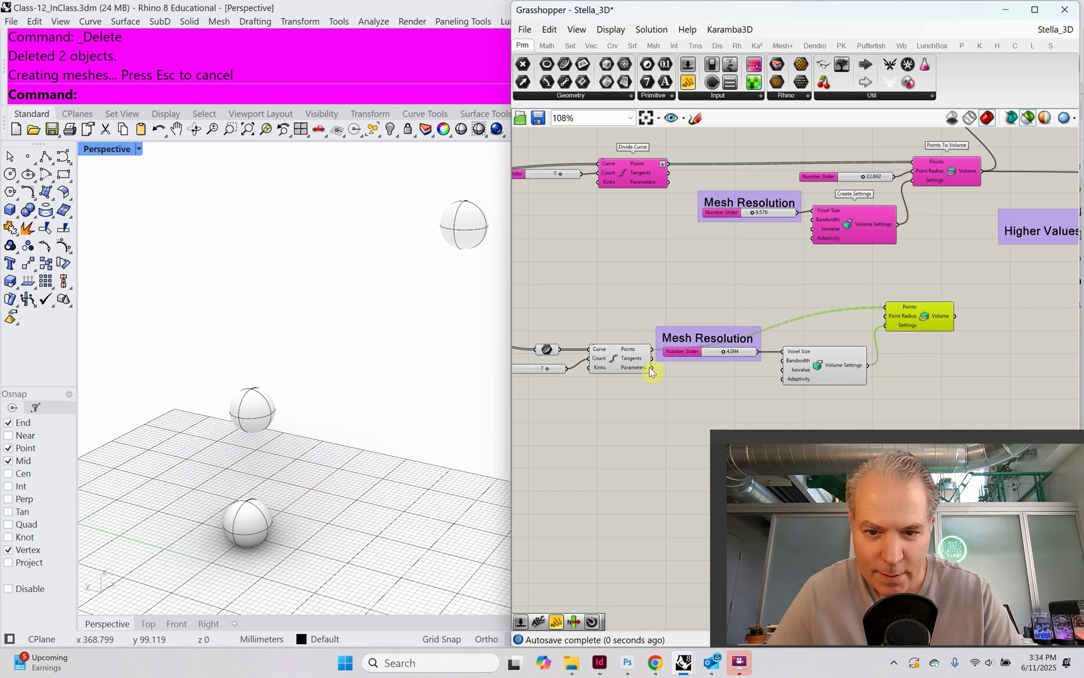
pyautogui.moveTo(631, 358); pyautogui.dragTo(632, 314)
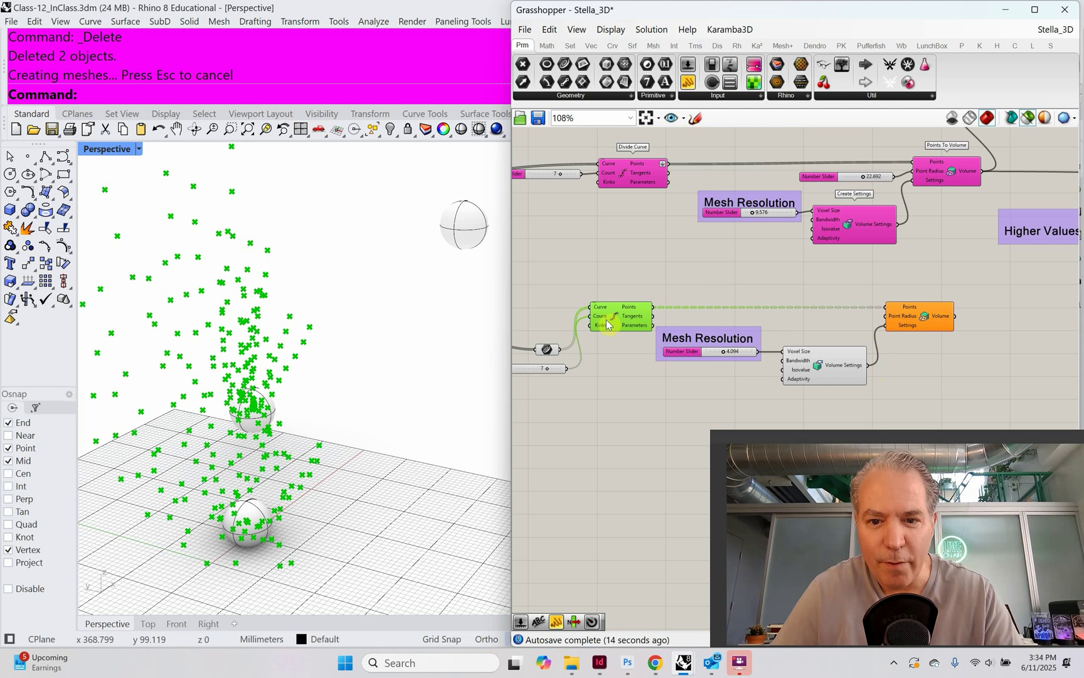
pyautogui.rightClick(638, 309)
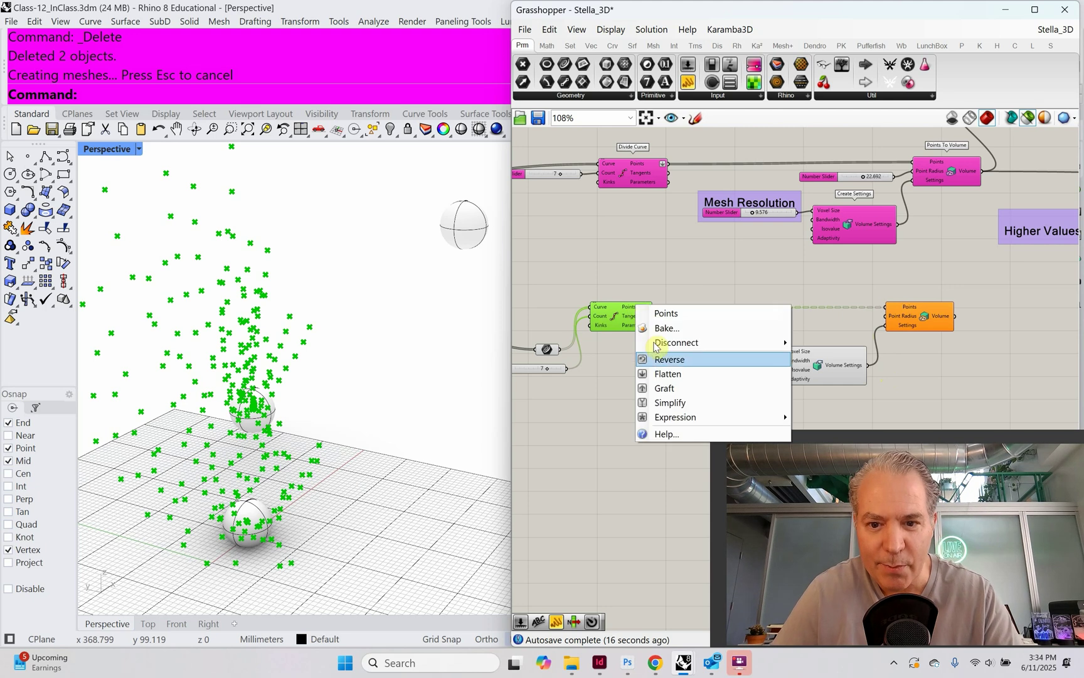
pyautogui.click(676, 402)
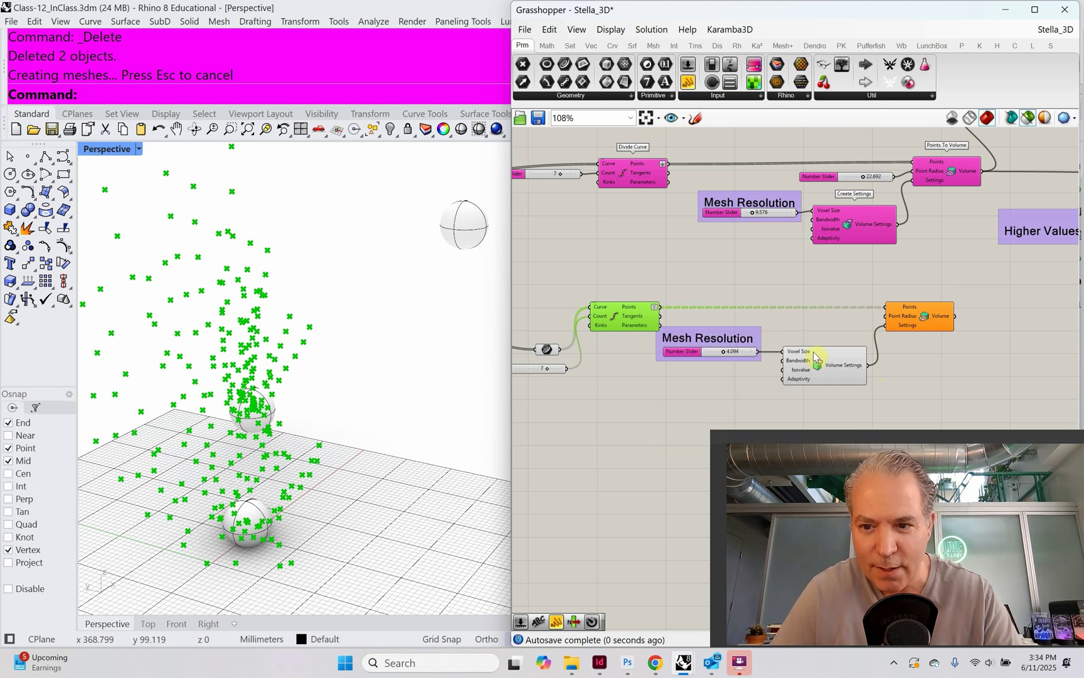
pyautogui.rightClick(654, 309)
pyautogui.click(697, 378)
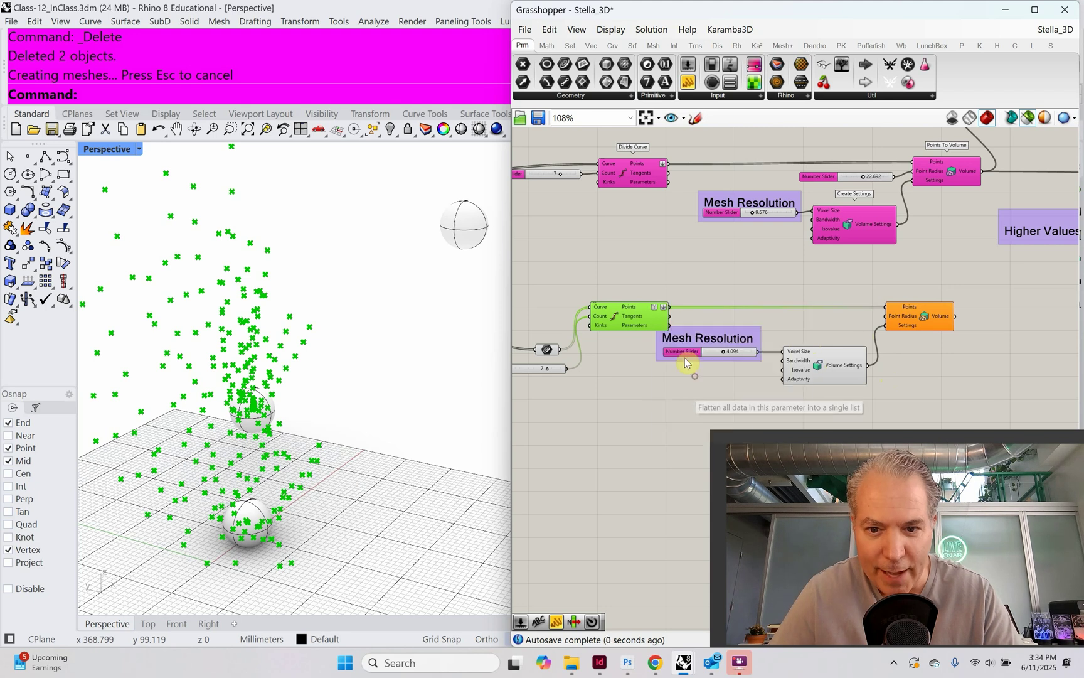
pyautogui.rightClick(655, 309)
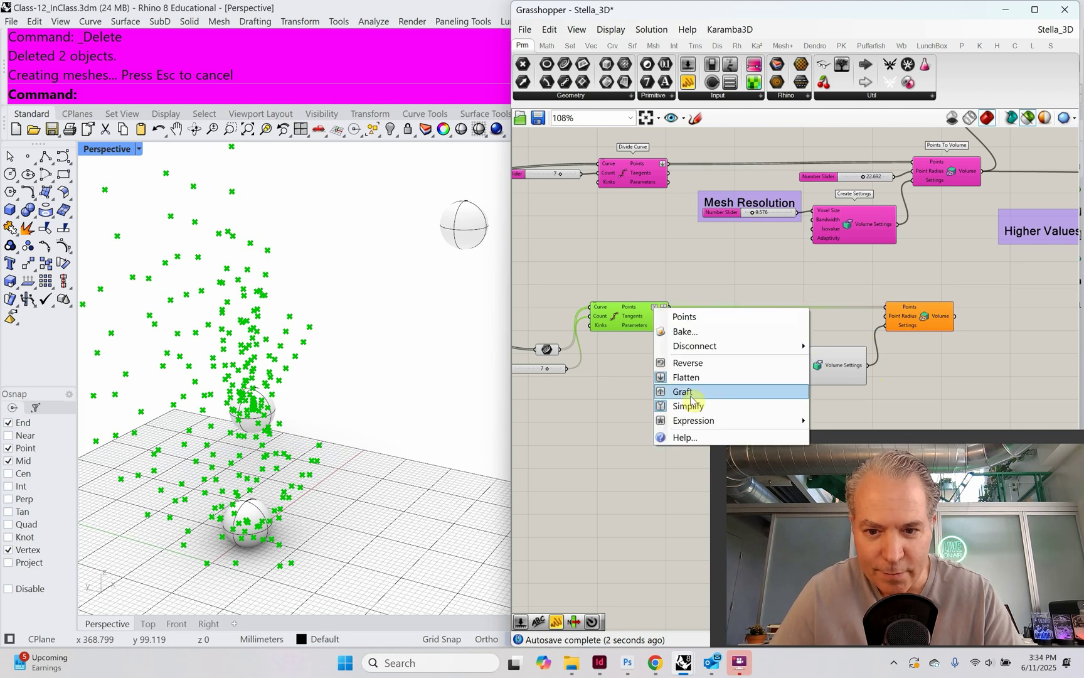
pyautogui.press('Escape')
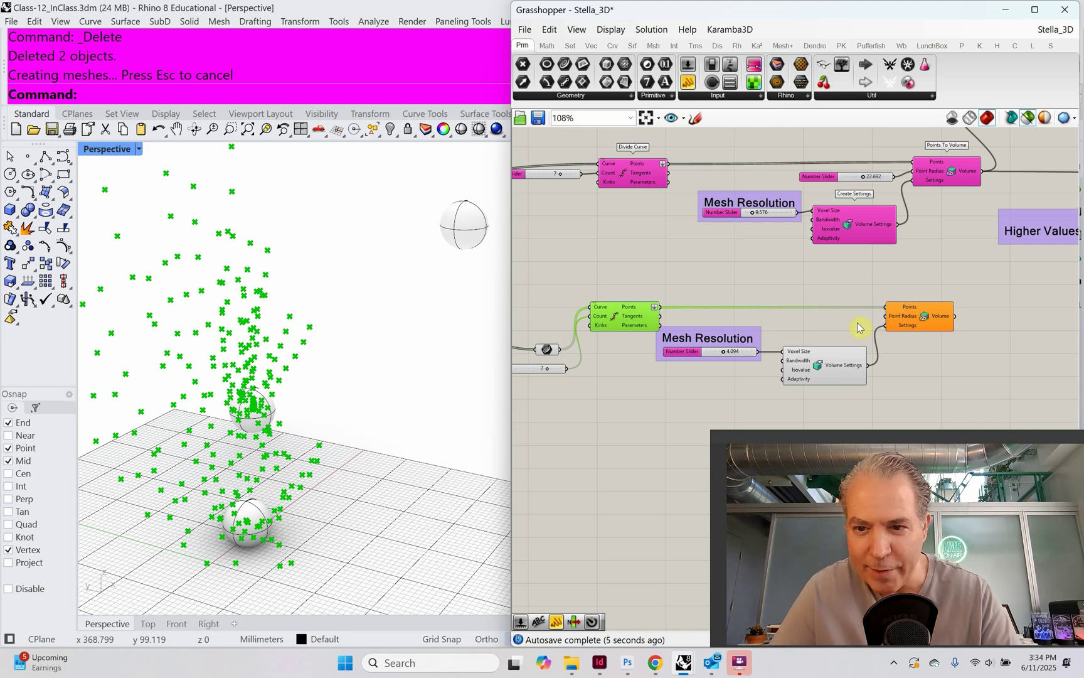
# - Duplicate the Mesh Resolution slider and connect it to Point Radius at 7.510
pyautogui.click(743, 356)
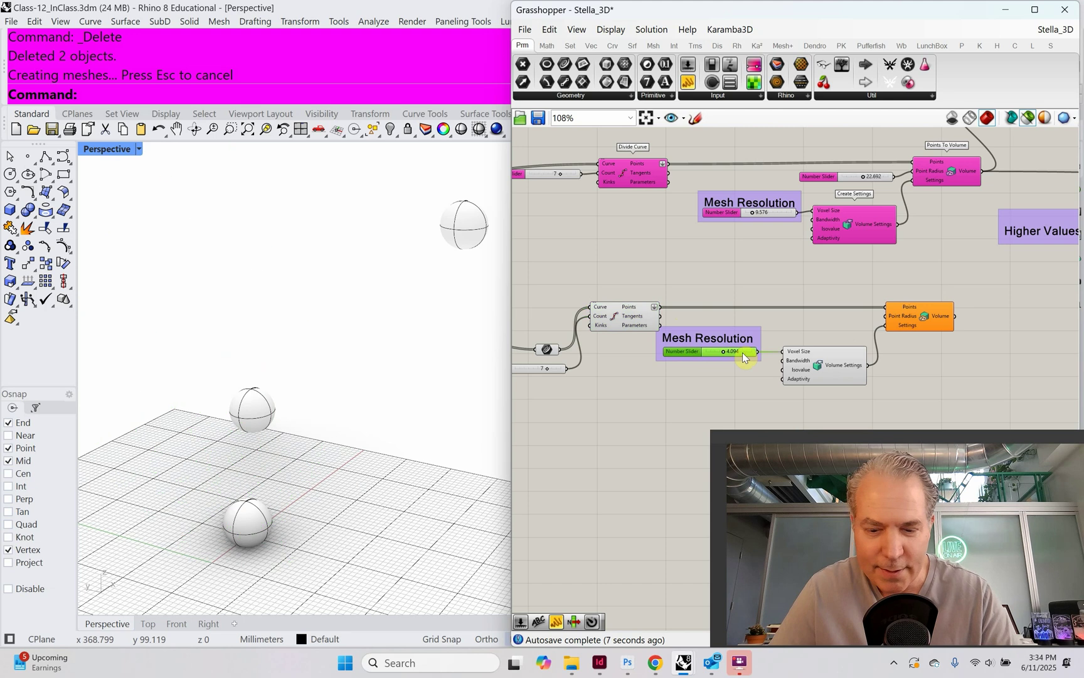
pyautogui.keyDown('alt'); pyautogui.moveTo(743, 356); pyautogui.dragTo(887, 316); pyautogui.keyUp('alt')
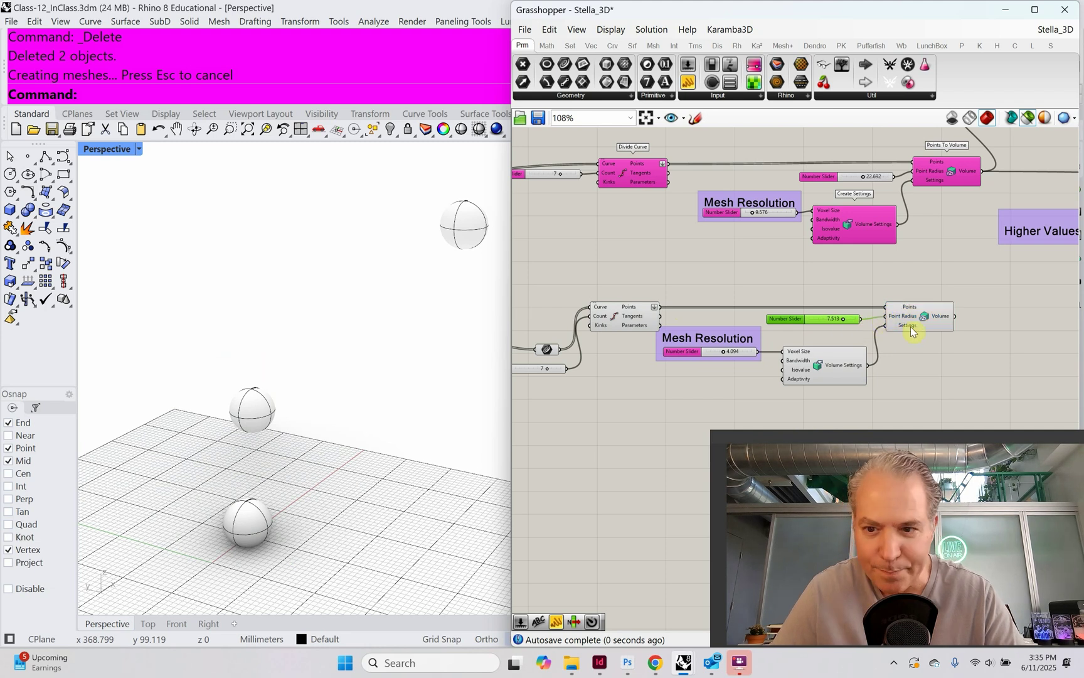
pyautogui.click(909, 323)
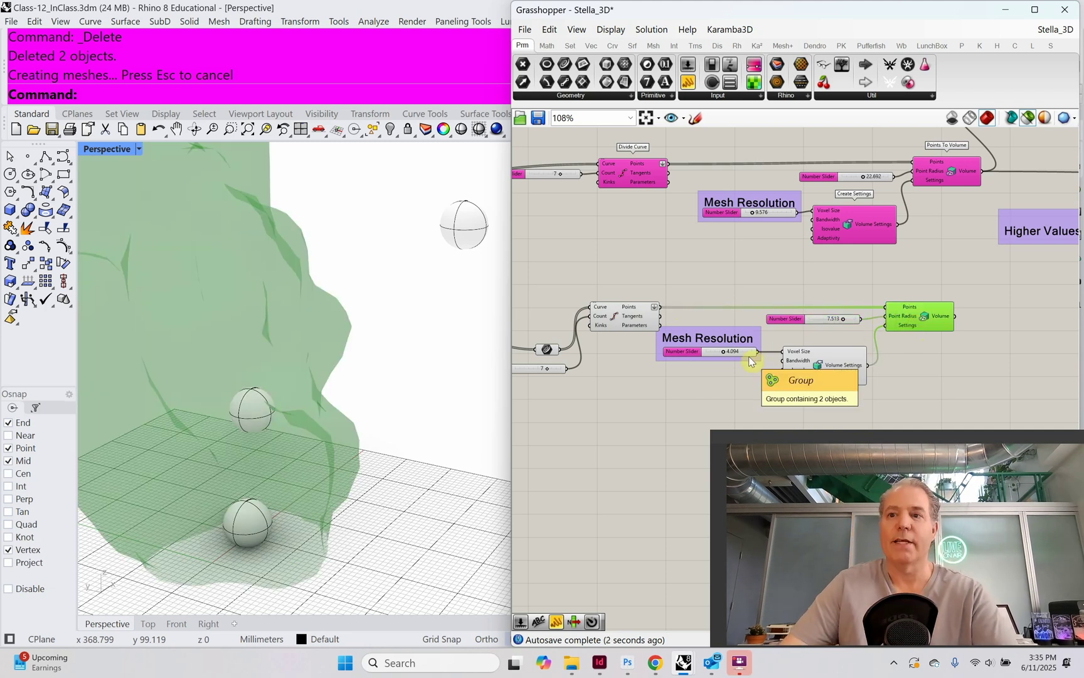
# - Add a Merge component fed by the lower Points To Volume output
pyautogui.doubleClick(941, 282)
pyautogui.write('mesh')
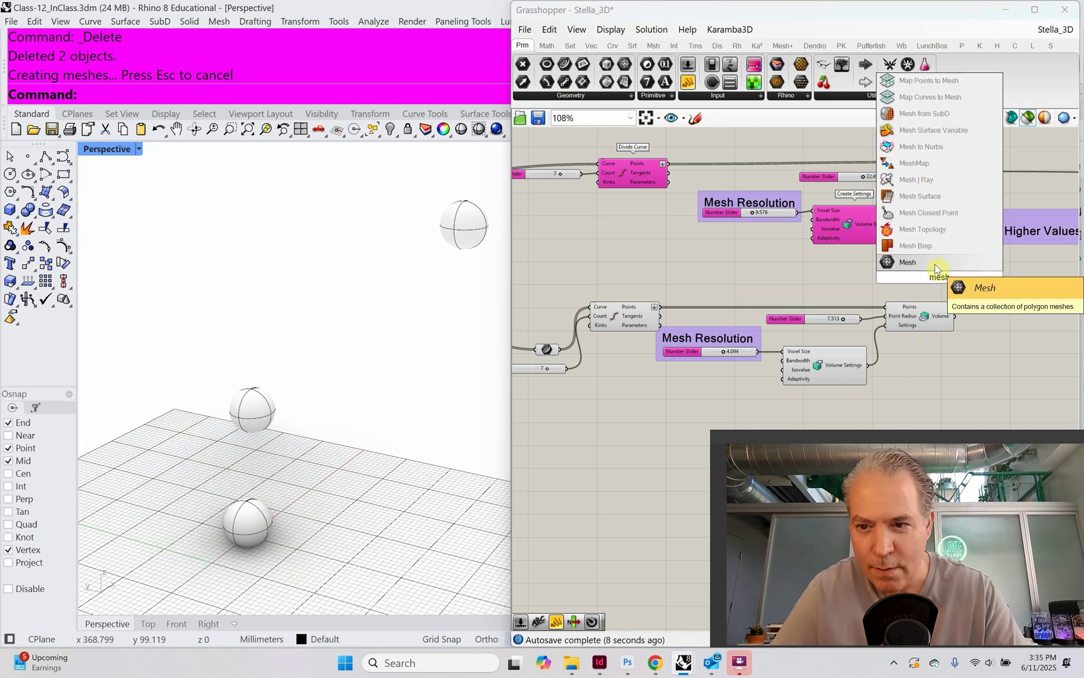
pyautogui.click(934, 262)
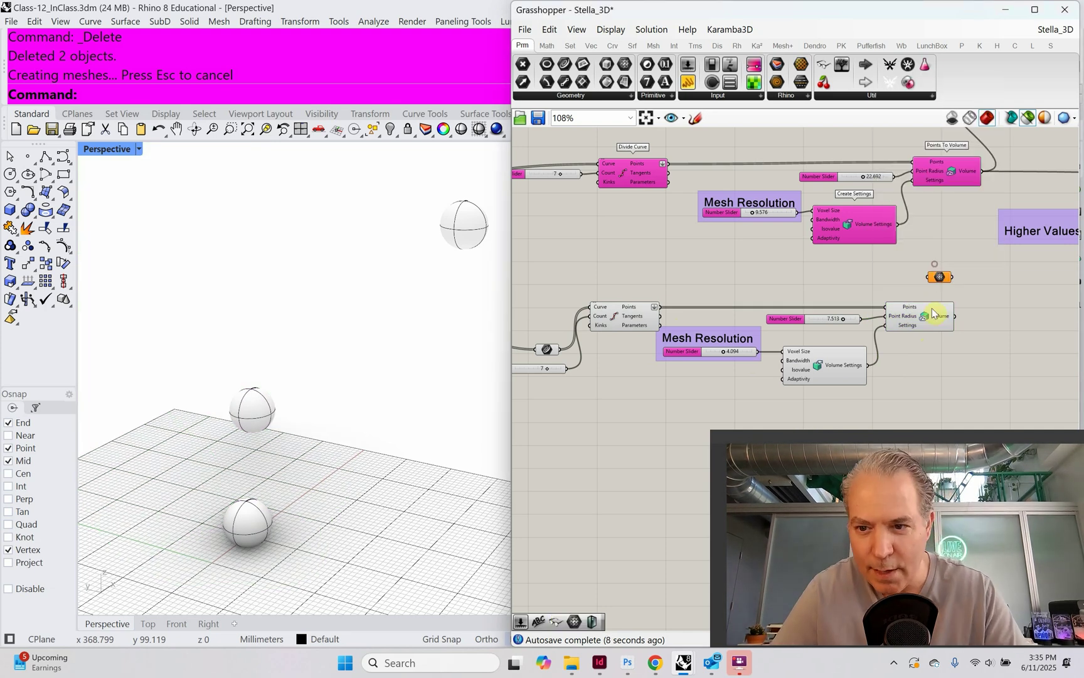
pyautogui.moveTo(955, 316); pyautogui.dragTo(983, 287)
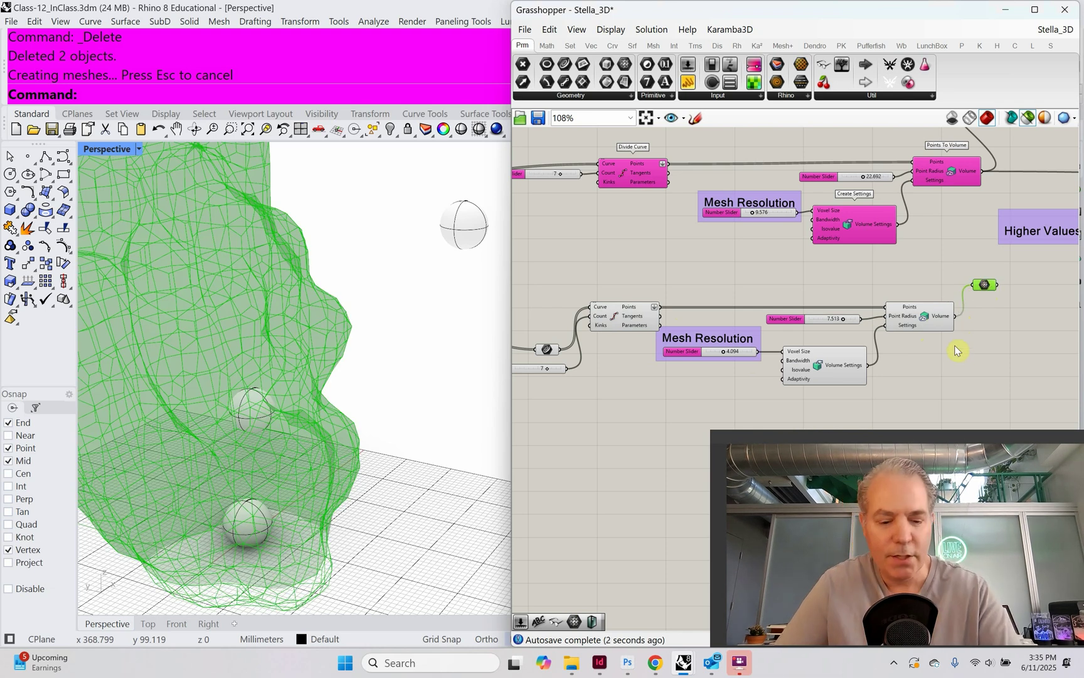
# - Turn preview off for all components except Merge and inspect the red volume mesh
pyautogui.hotkey('ctrl', 'i')
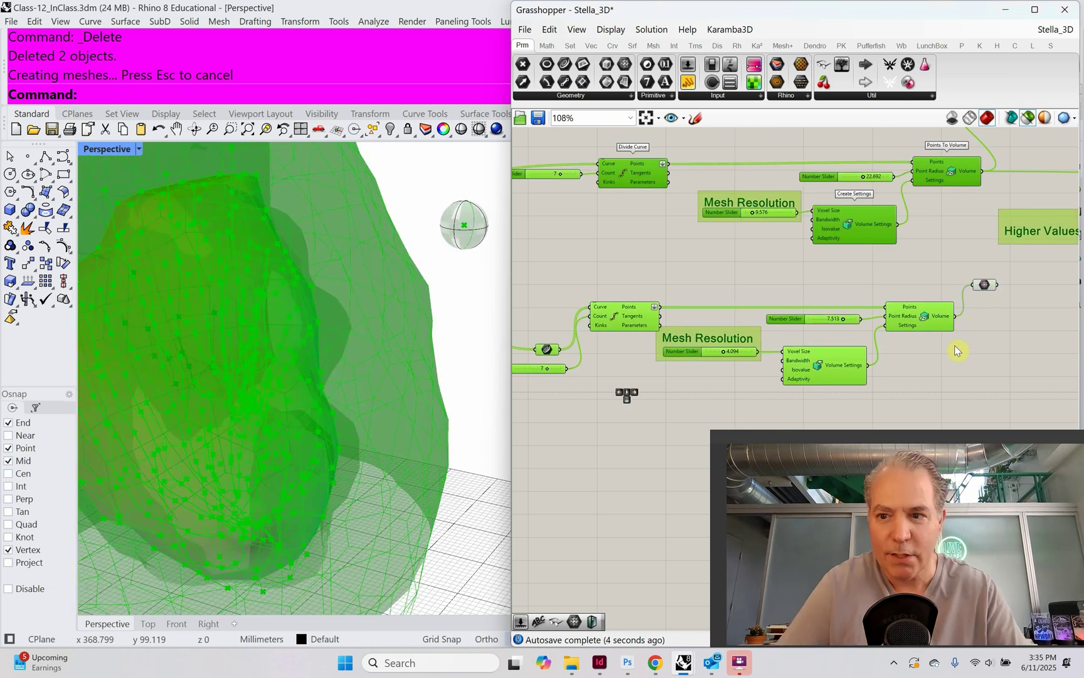
pyautogui.rightClick(791, 279)
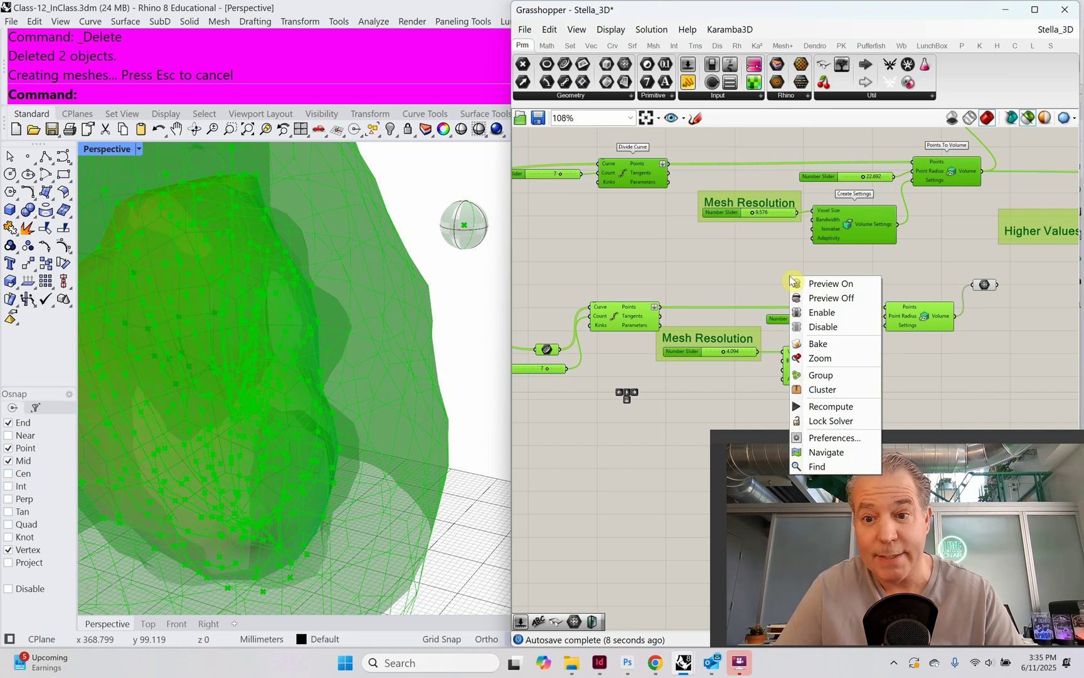
pyautogui.click(823, 300)
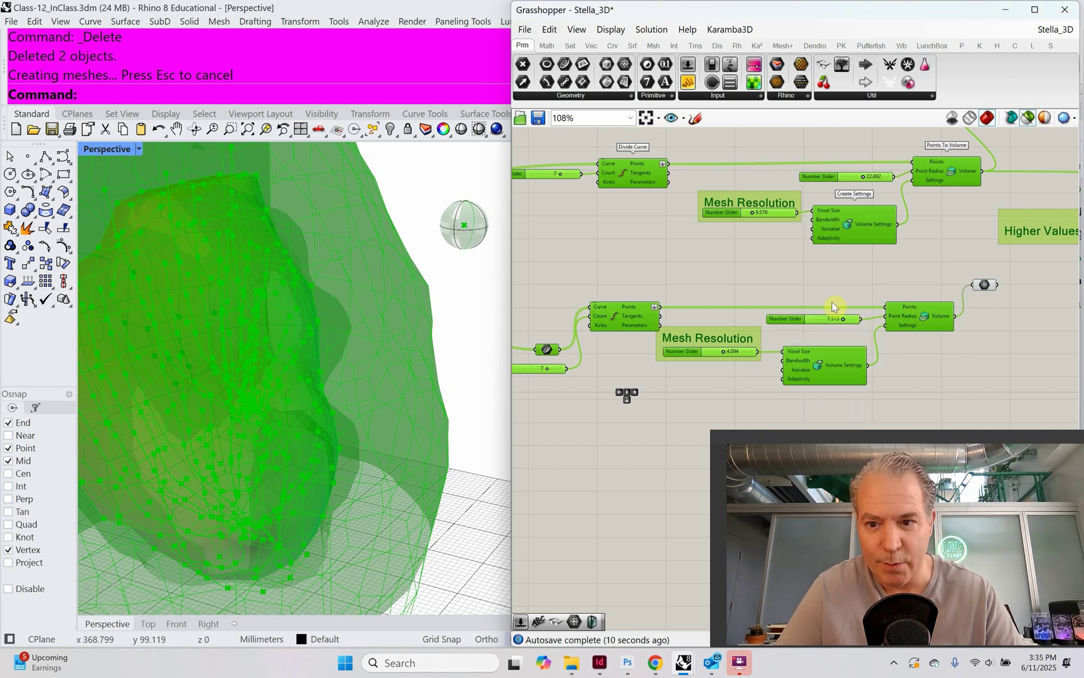
pyautogui.click(942, 371)
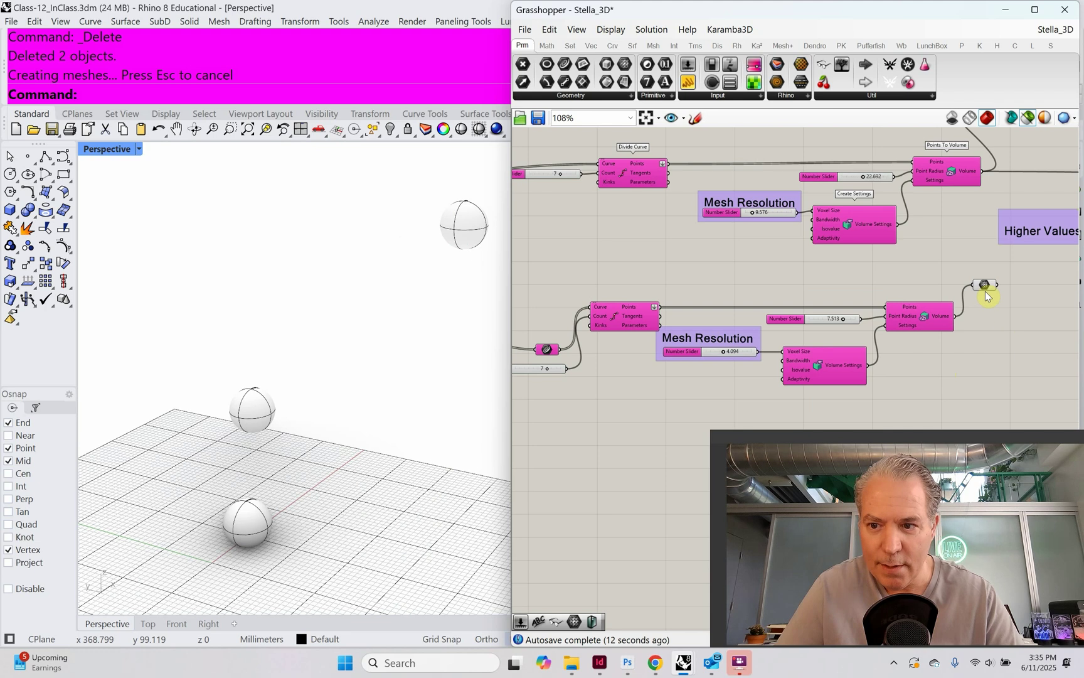
pyautogui.click(1027, 118)
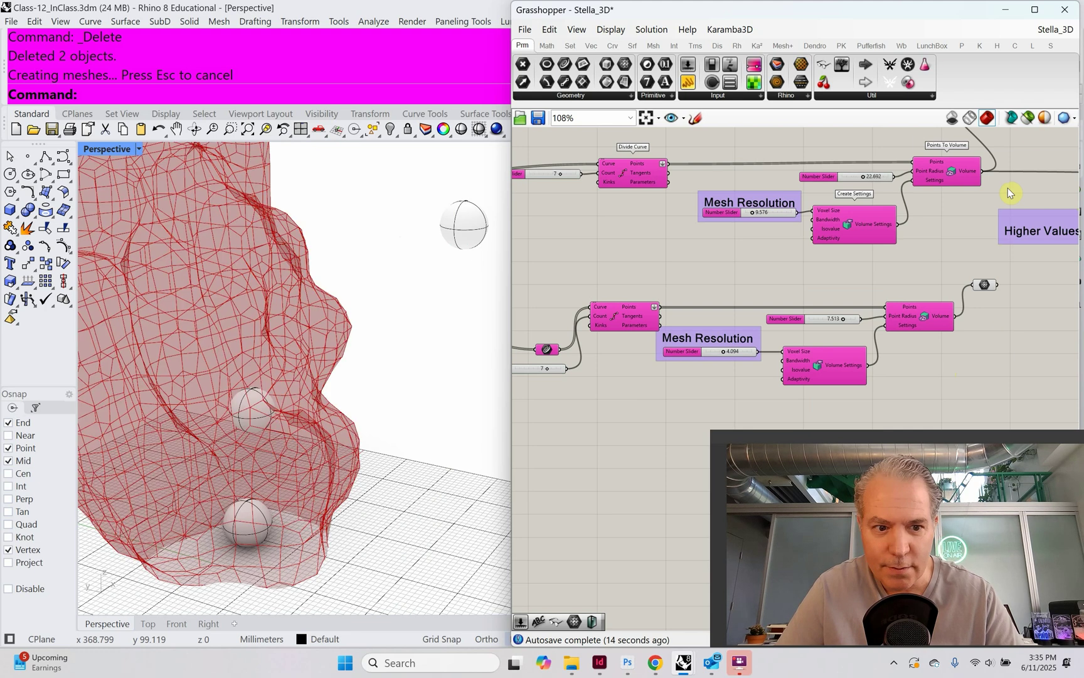
pyautogui.moveTo(216, 434); pyautogui.dragTo(189, 310, button='right')
pyautogui.scroll(2, 188, 310)
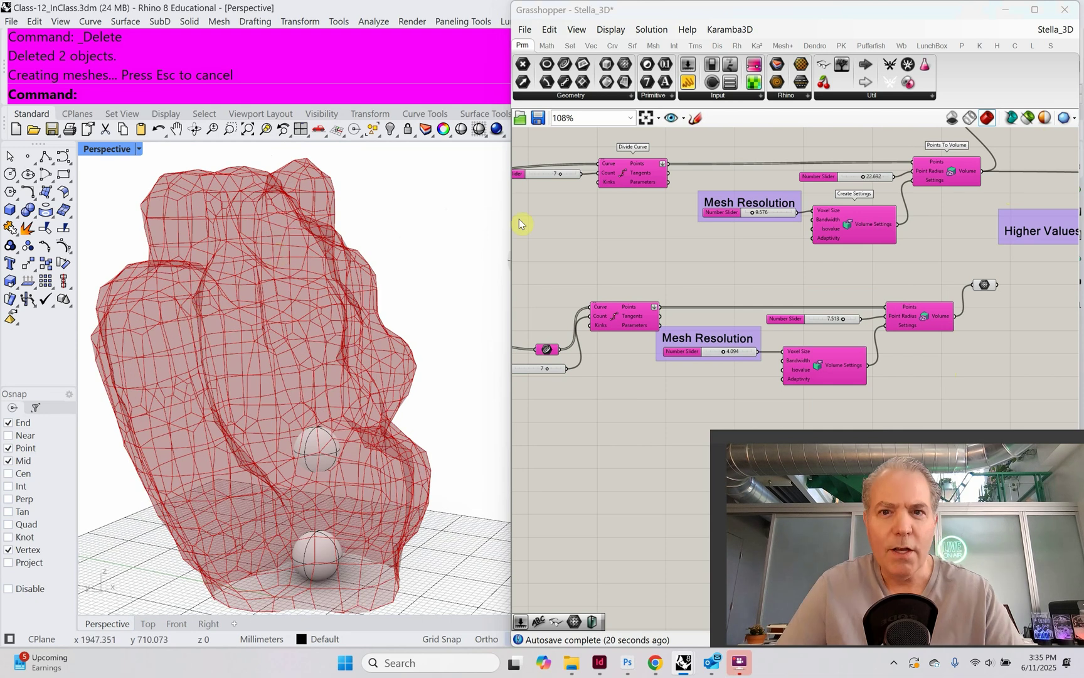
# - Window-select the original upper Points To Volume and smoothing components and disable them
pyautogui.click(612, 30)
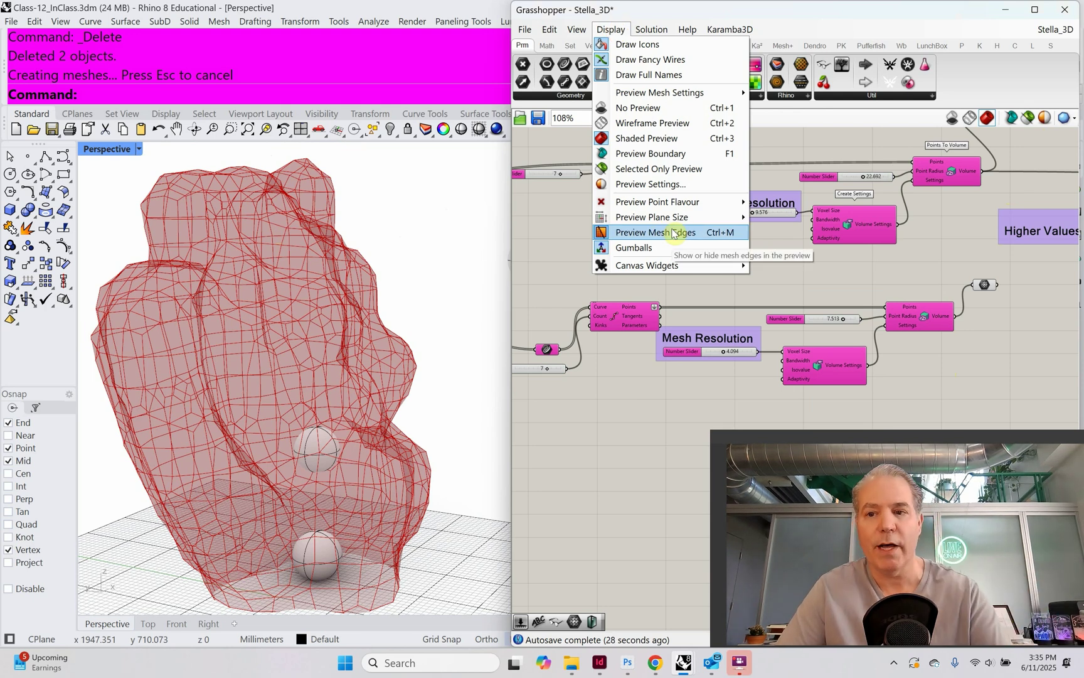
pyautogui.click(969, 371)
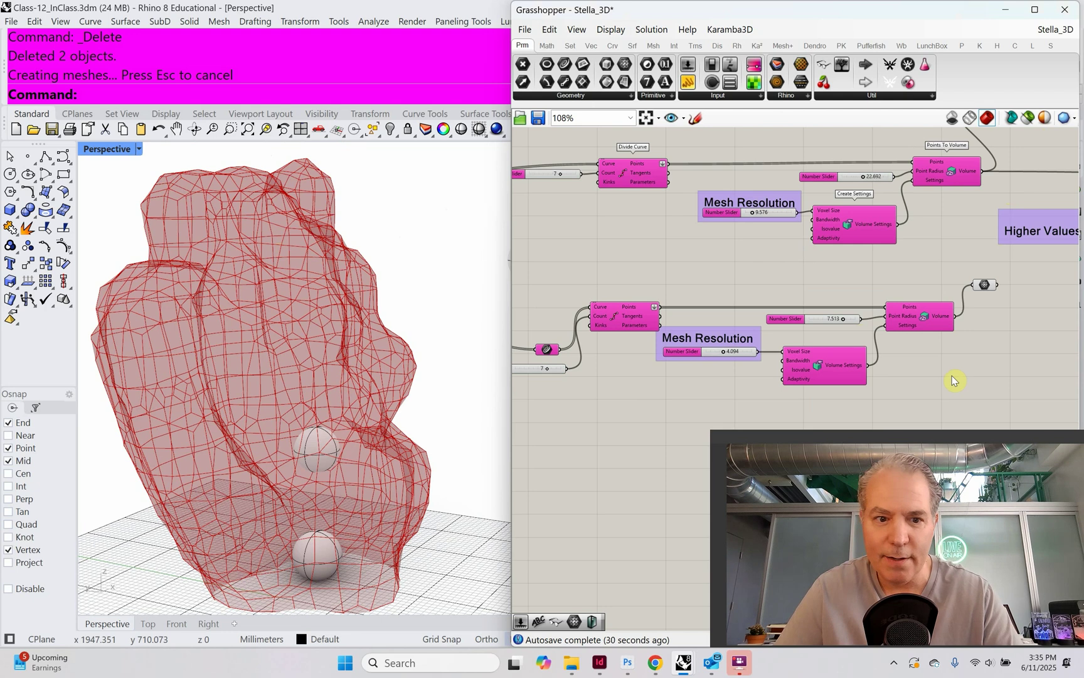
pyautogui.moveTo(922, 379); pyautogui.dragTo(940, 336, button='right')
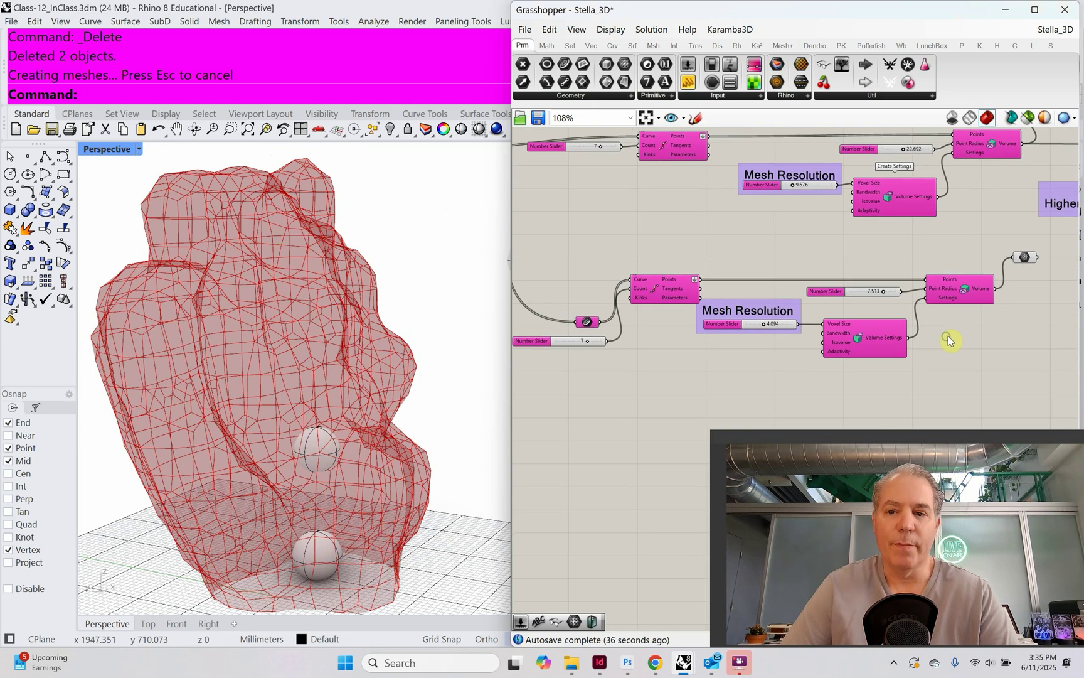
pyautogui.click(1023, 257)
pyautogui.moveTo(526, 399); pyautogui.dragTo(715, 373, button='right')
pyautogui.scroll(-3, 637, 395)
pyautogui.scroll(-3, 734, 326)
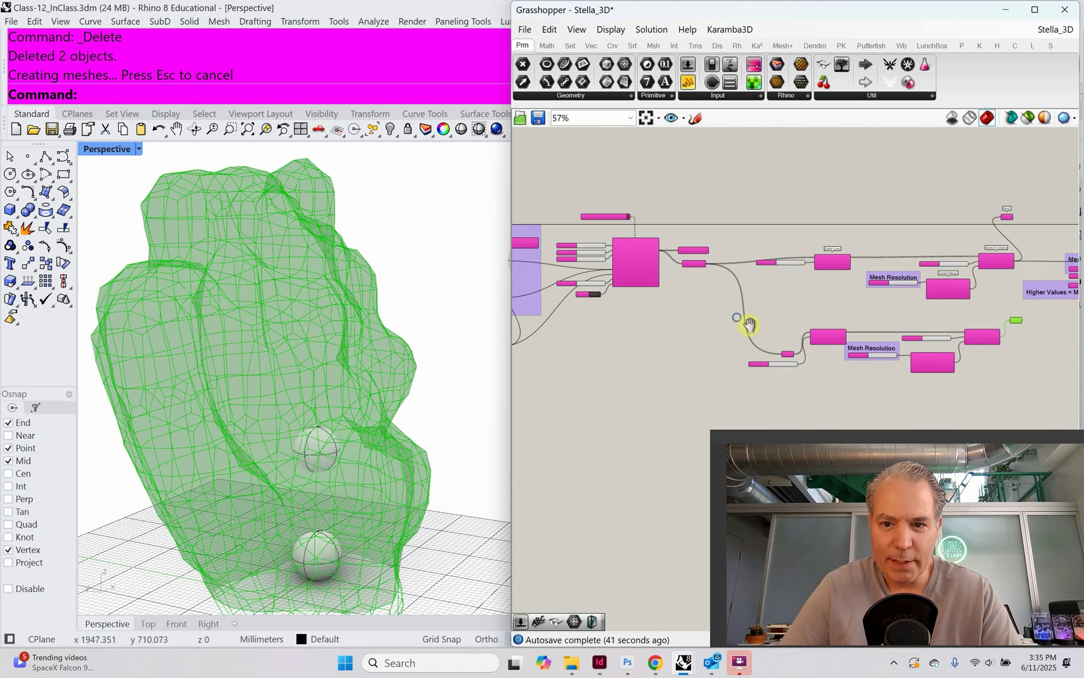
pyautogui.moveTo(959, 293); pyautogui.dragTo(694, 235)
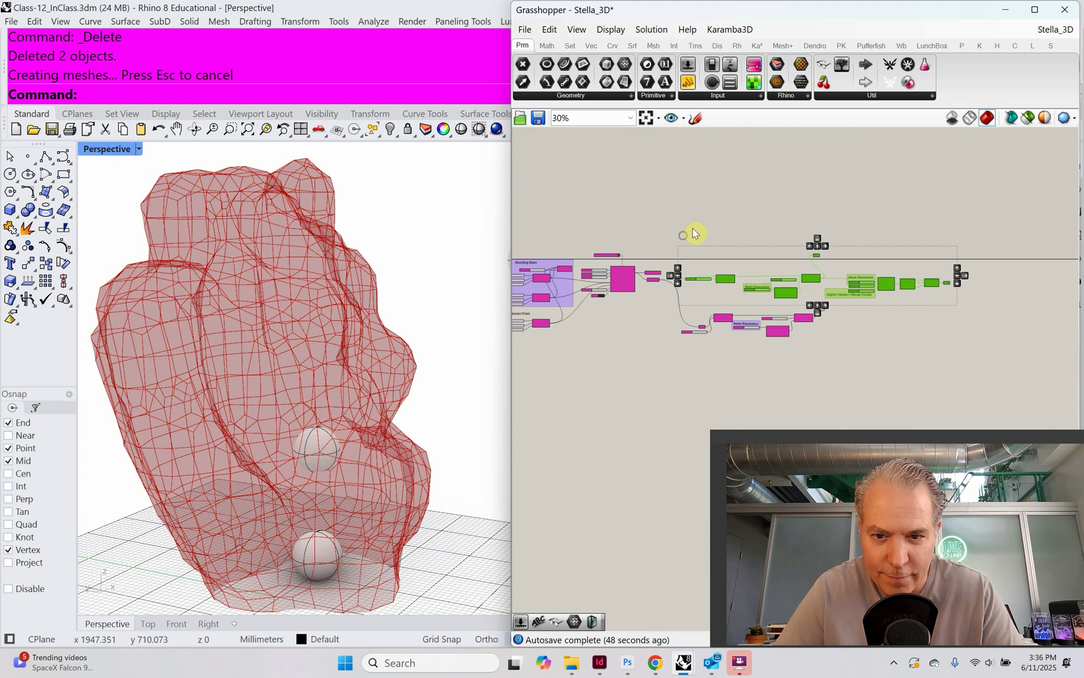
pyautogui.rightClick(695, 226)
pyautogui.click(722, 274)
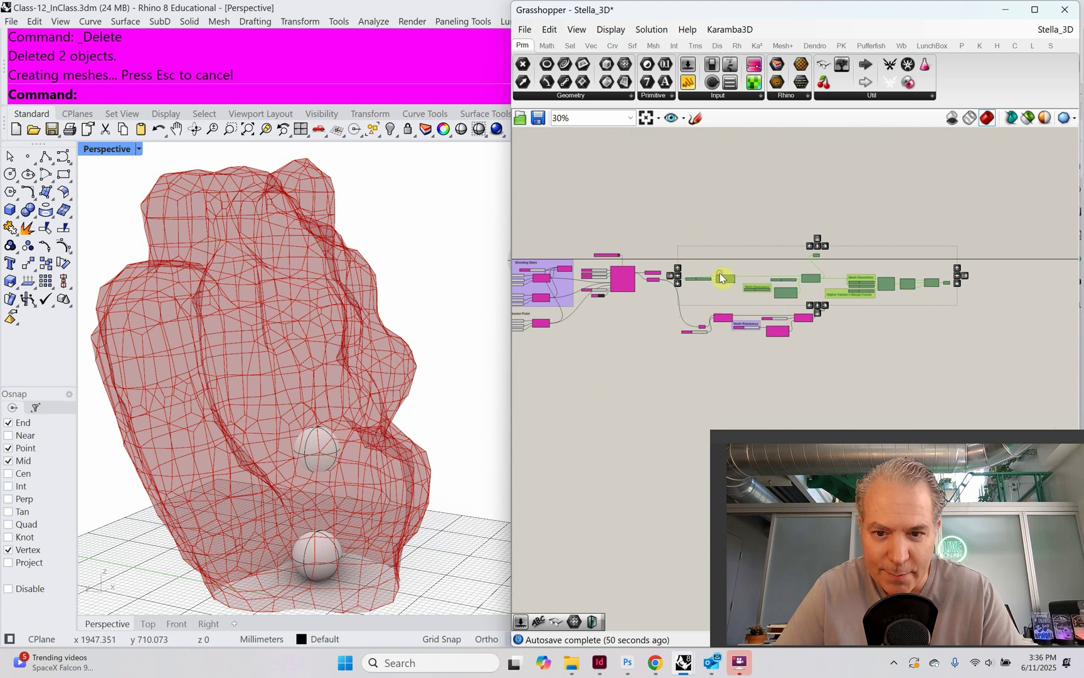
pyautogui.click(663, 331)
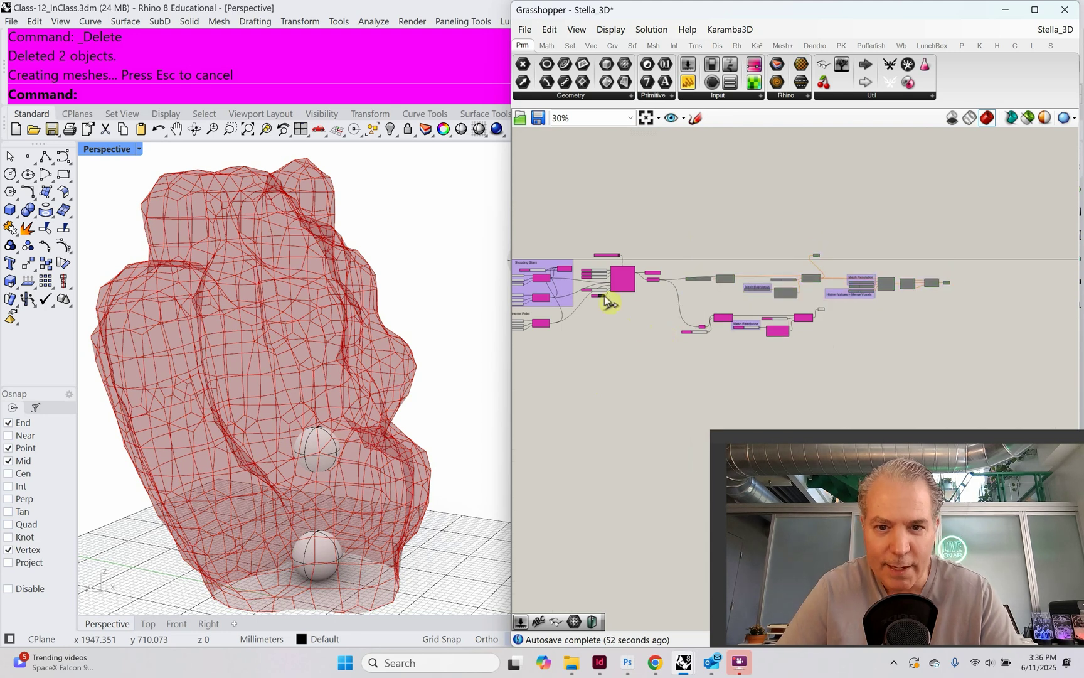
pyautogui.scroll(8, 608, 303)
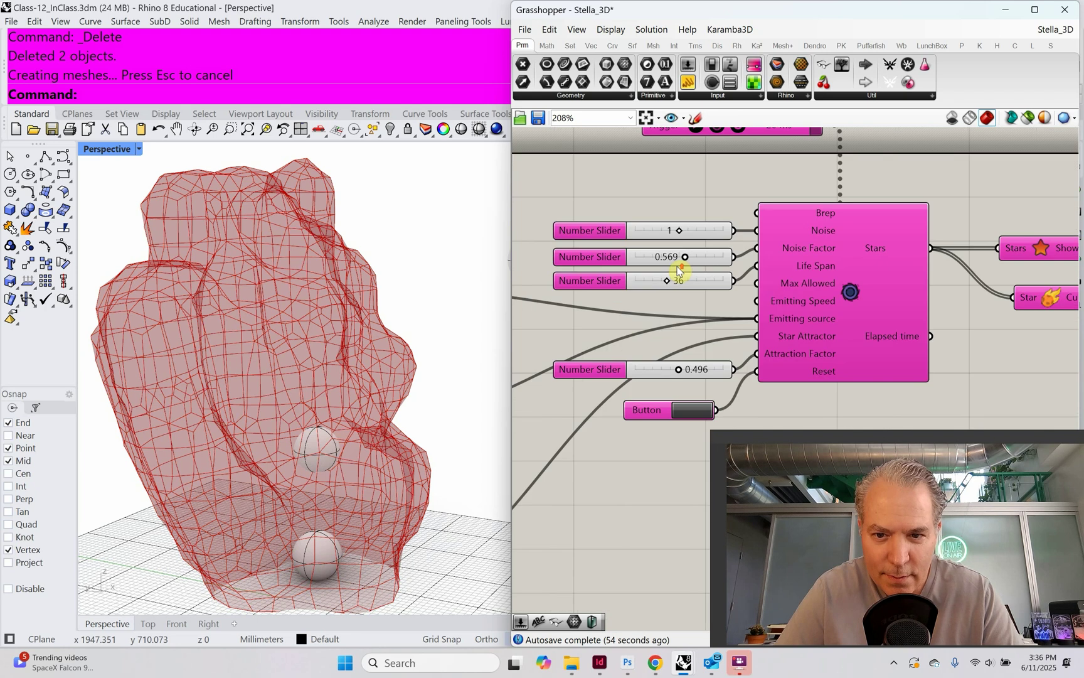
pyautogui.moveTo(697, 152); pyautogui.dragTo(709, 219, button='right')
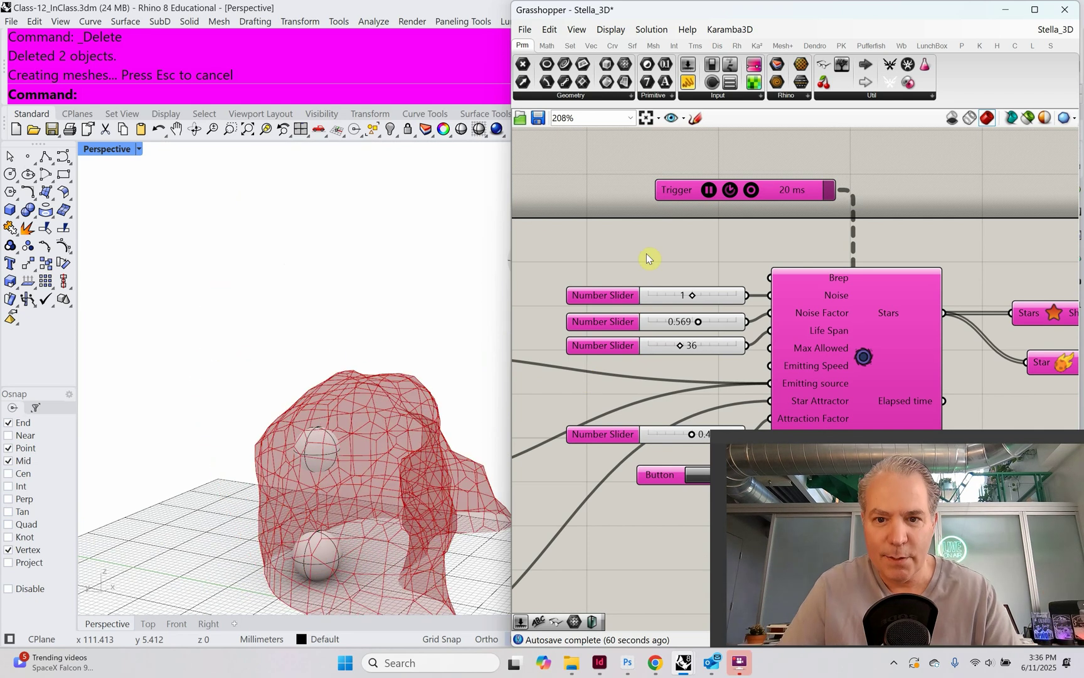
pyautogui.moveTo(648, 257); pyautogui.dragTo(585, 194, button='right')
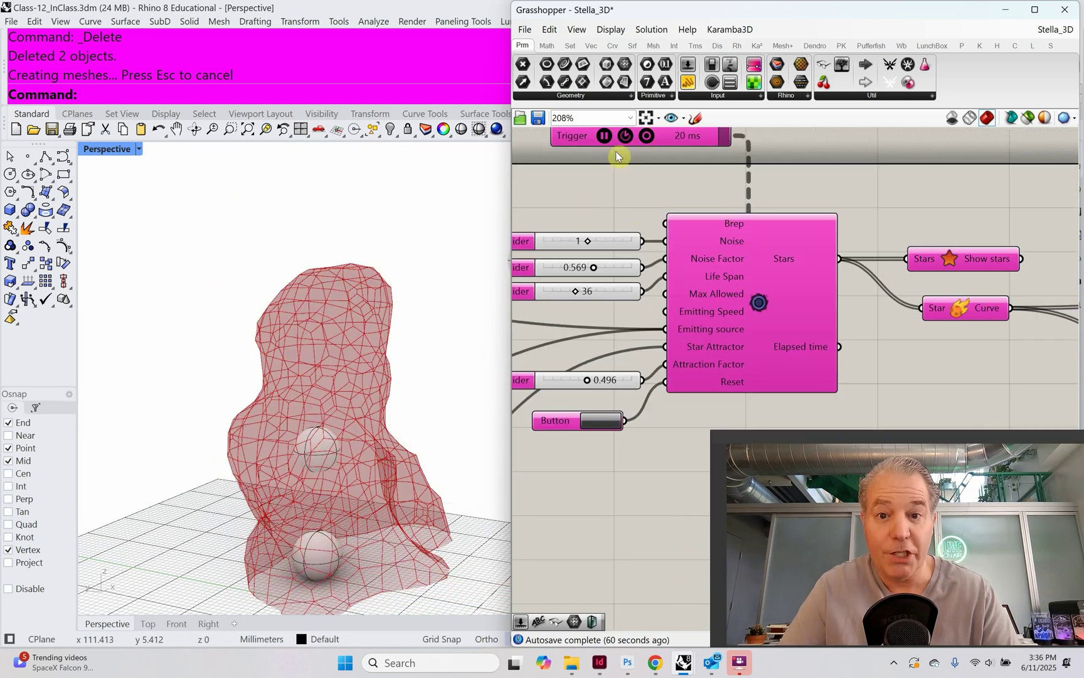
pyautogui.moveTo(983, 428); pyautogui.dragTo(896, 366, button='right')
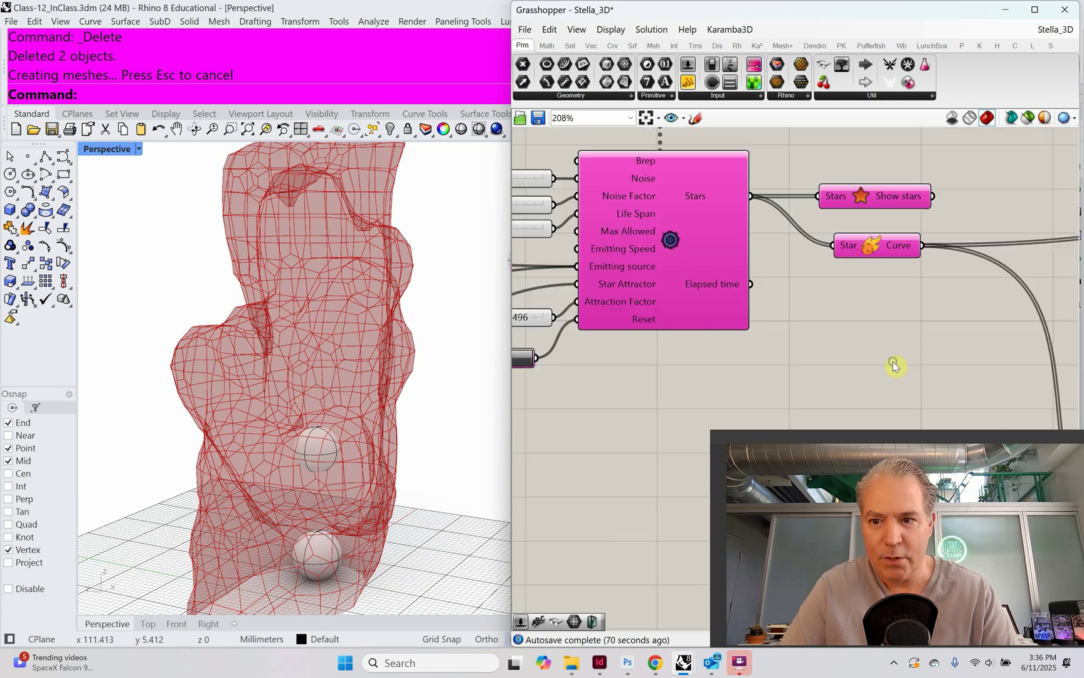
pyautogui.scroll(-8, 841, 301)
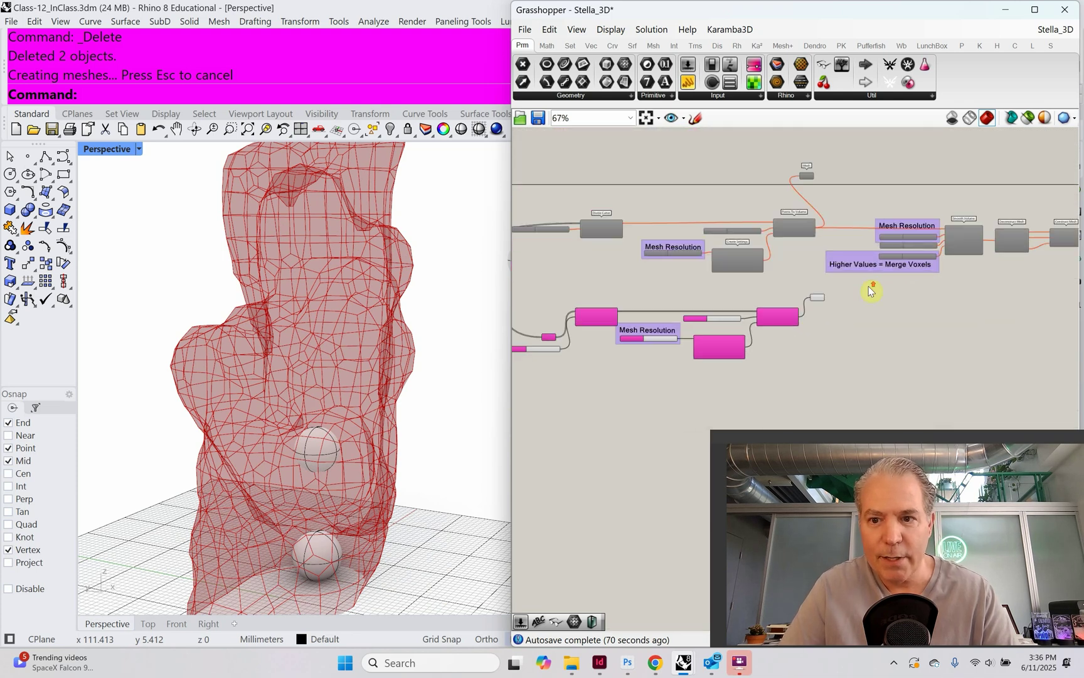
pyautogui.moveTo(869, 290); pyautogui.dragTo(751, 246, button='right')
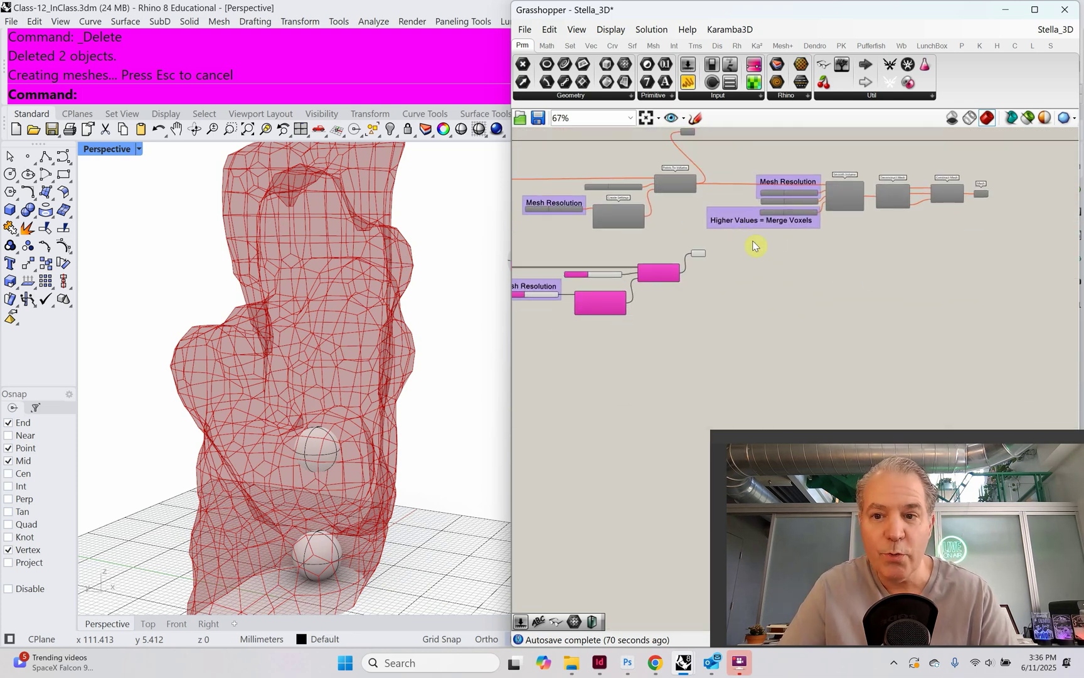
# - Place a Smooth Volume component and wire the hexagon parameter into its Volume input
pyautogui.scroll(4, 823, 182)
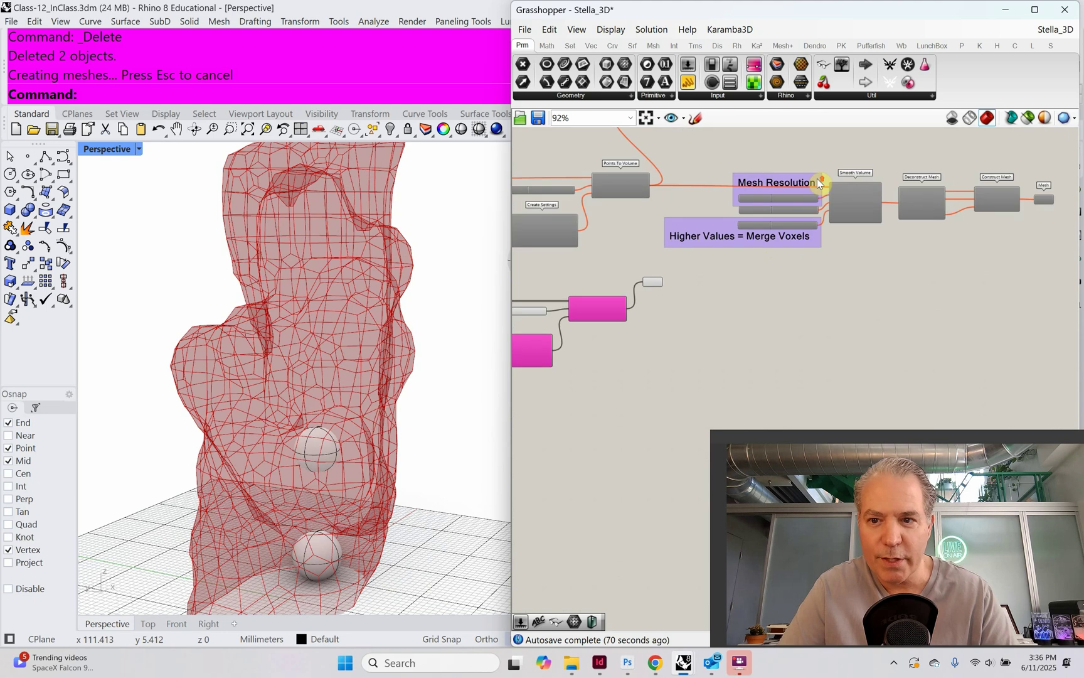
pyautogui.scroll(-2, 822, 188)
pyautogui.doubleClick(771, 323)
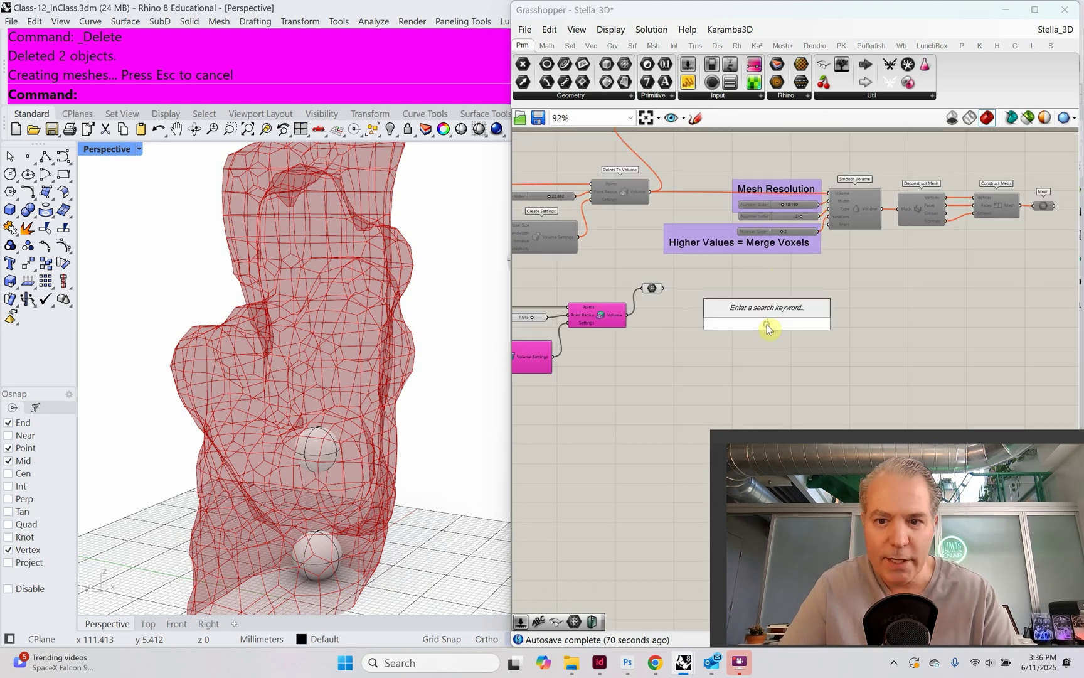
pyautogui.write('smooth volume')
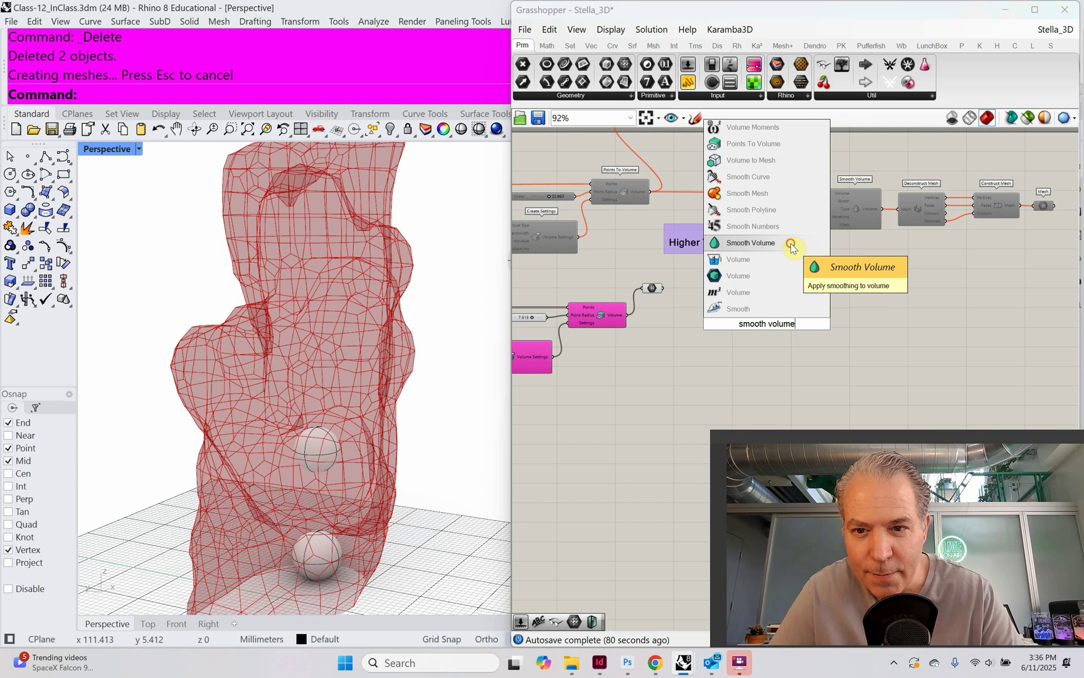
pyautogui.click(762, 242)
pyautogui.scroll(4, 681, 308)
pyautogui.moveTo(701, 315); pyautogui.dragTo(772, 290, button='right')
pyautogui.scroll(-2, 789, 289)
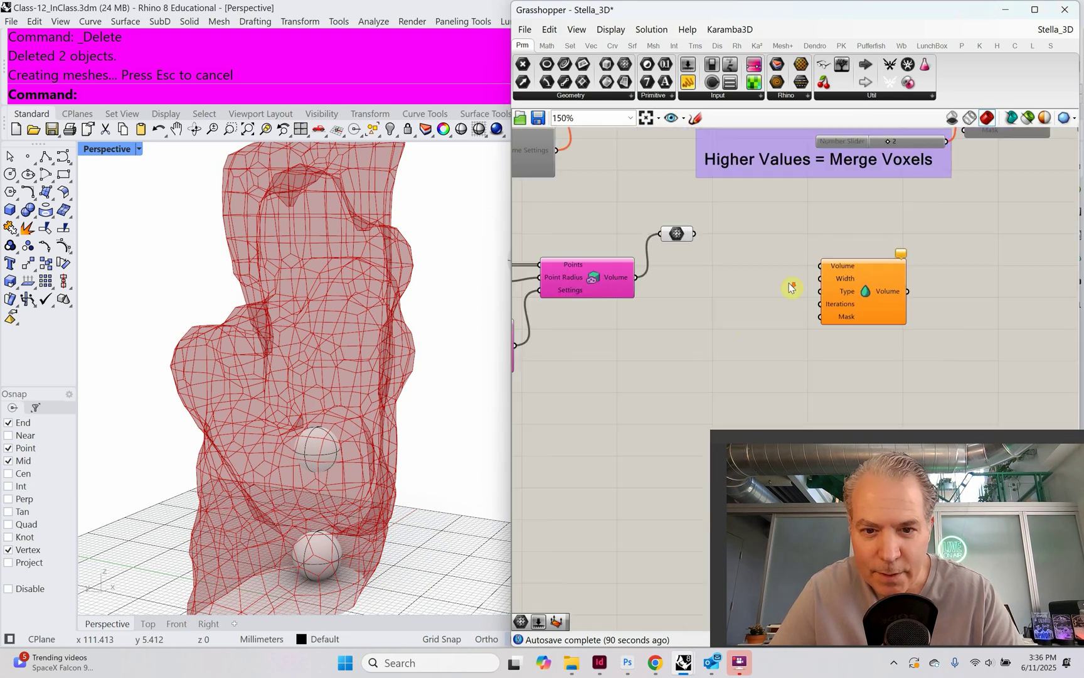
pyautogui.moveTo(694, 234); pyautogui.dragTo(910, 312)
pyautogui.scroll(-2, 841, 324)
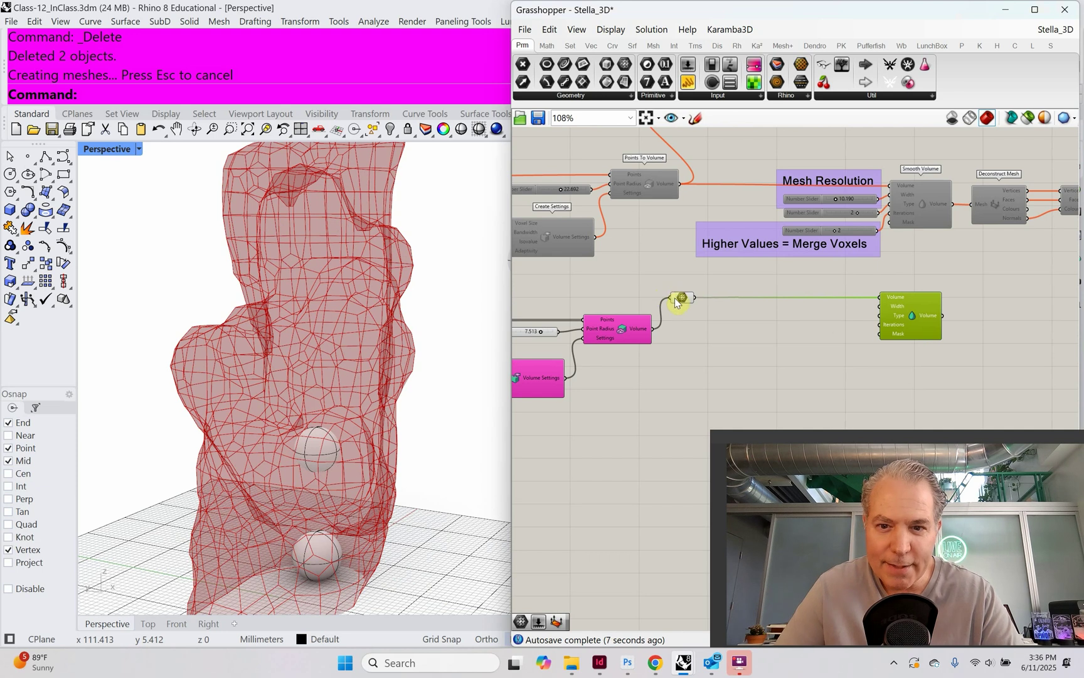
# - Connect the lower Points To Volume output to Smooth Volume's Volume input
pyautogui.moveTo(679, 298)
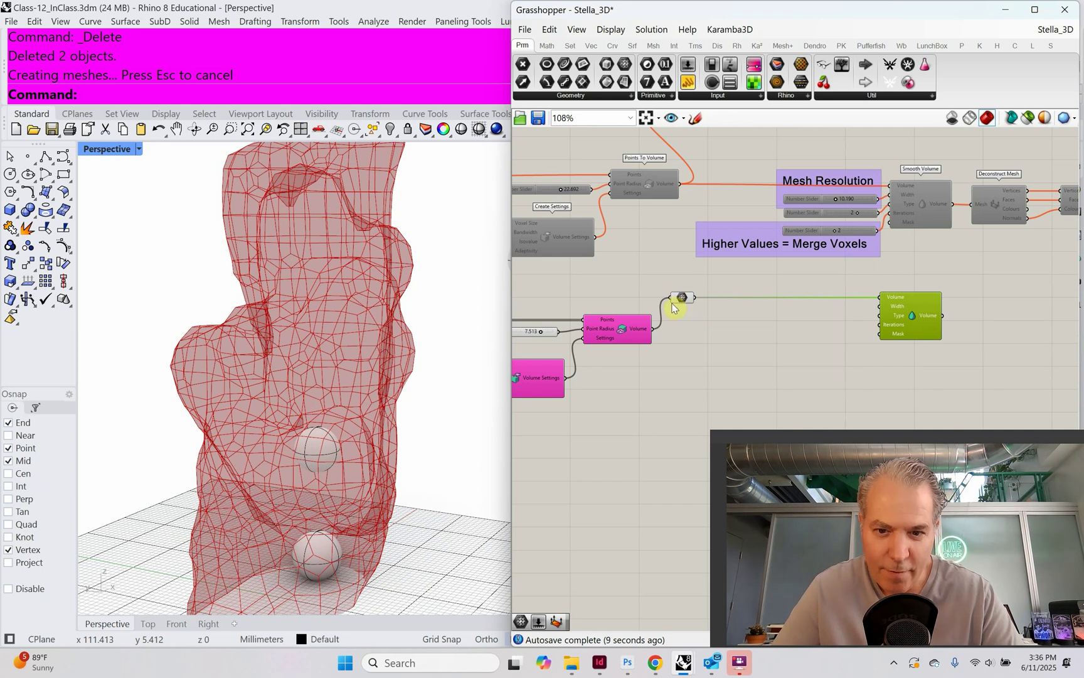
pyautogui.moveTo(654, 329); pyautogui.dragTo(906, 347)
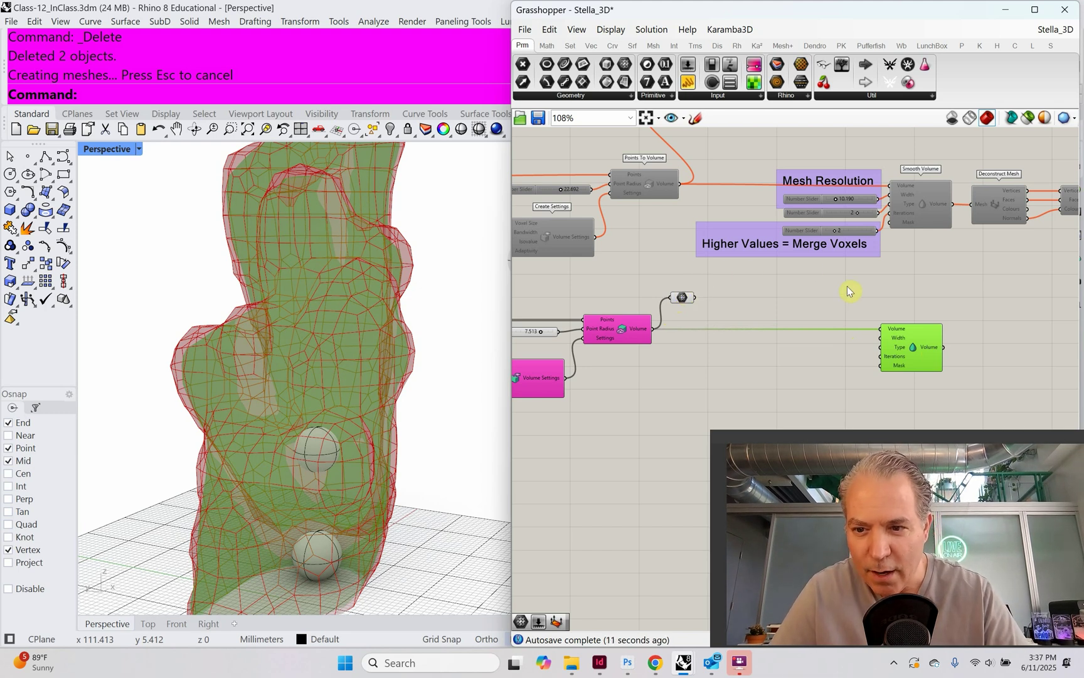
pyautogui.scroll(3, 883, 258)
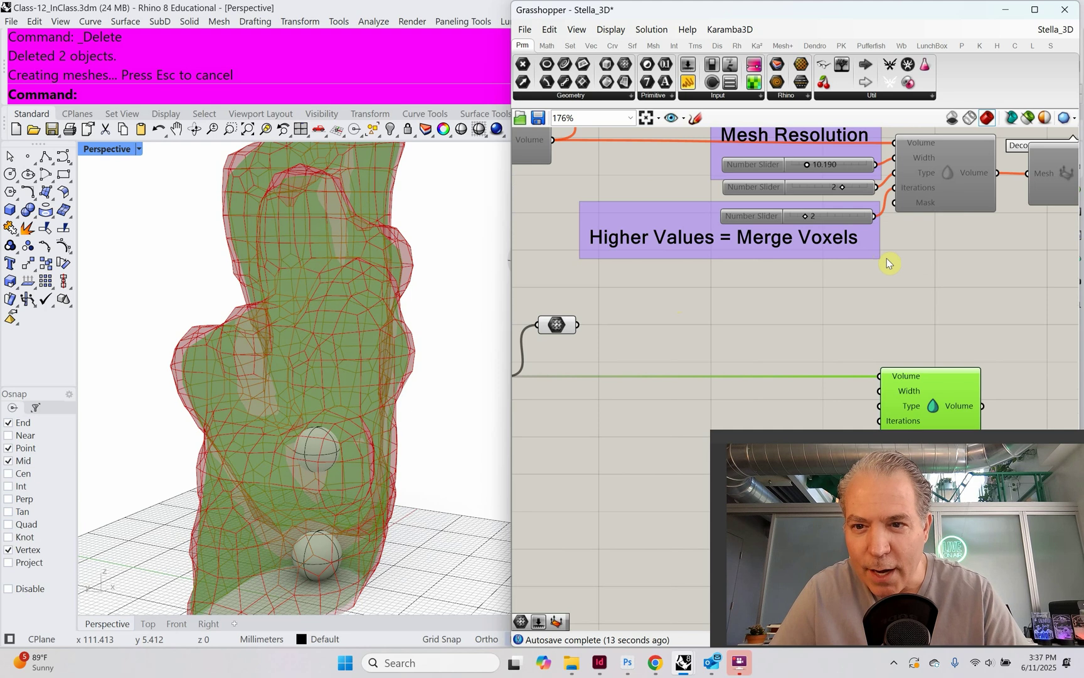
pyautogui.scroll(1, 875, 261)
pyautogui.scroll(2, 861, 345)
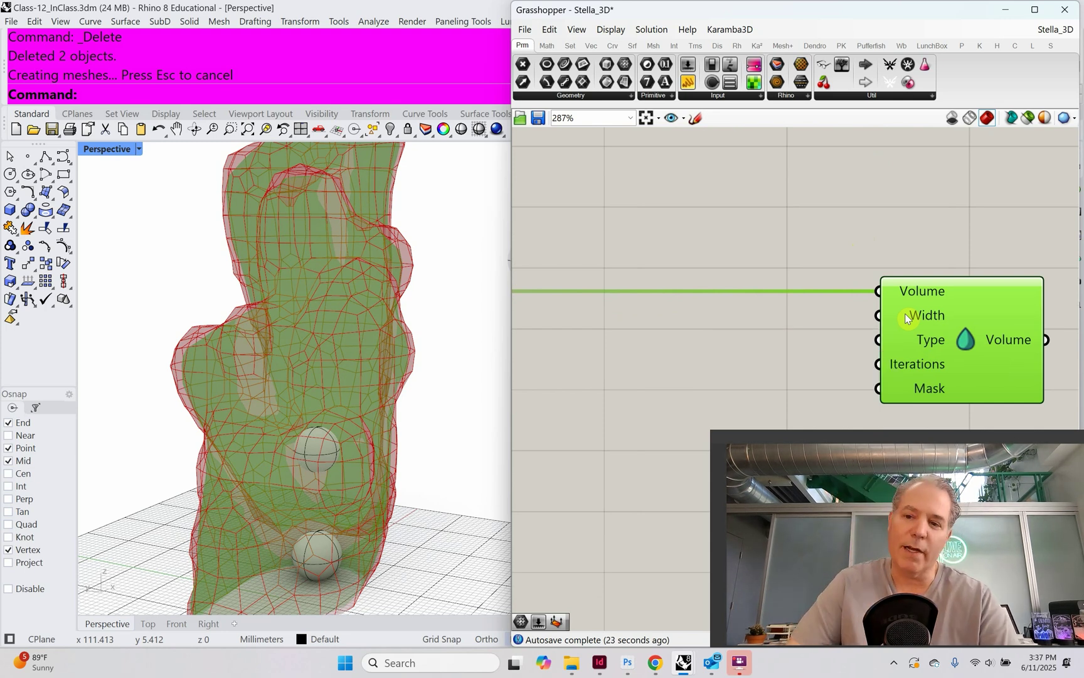
pyautogui.scroll(-2, 911, 319)
pyautogui.moveTo(910, 314); pyautogui.dragTo(785, 291, button='right')
pyautogui.click(767, 347)
# - Create a 0.500–75 Number Slider, wire it to Smooth Volume's Width and set 8.753
pyautogui.doubleClick(761, 342)
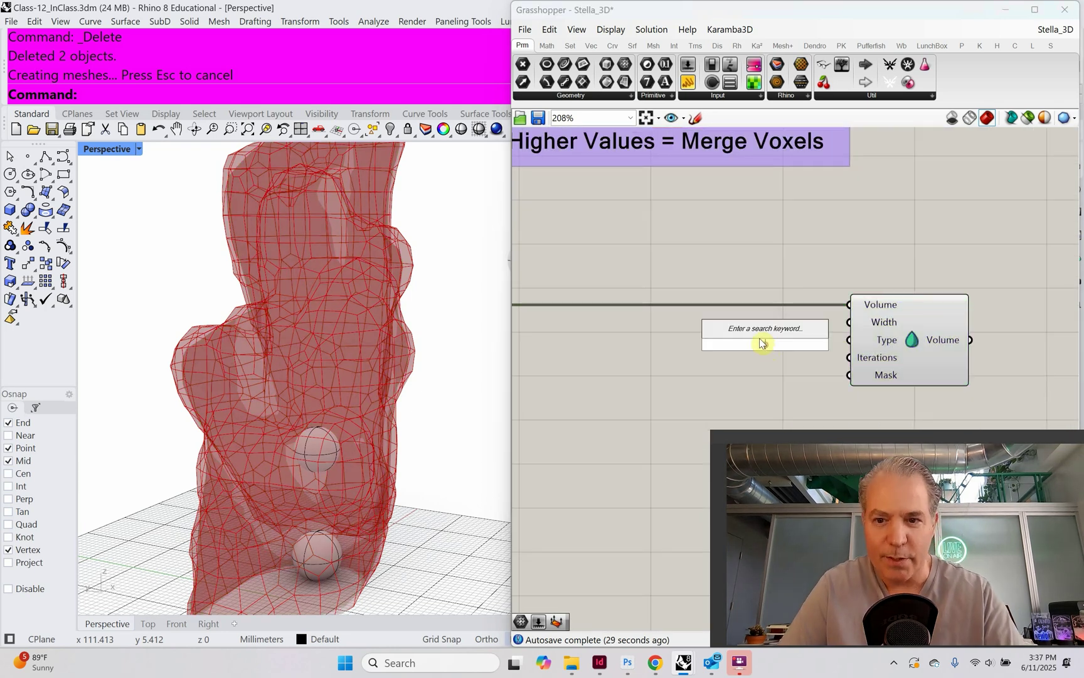
pyautogui.write('.5000')
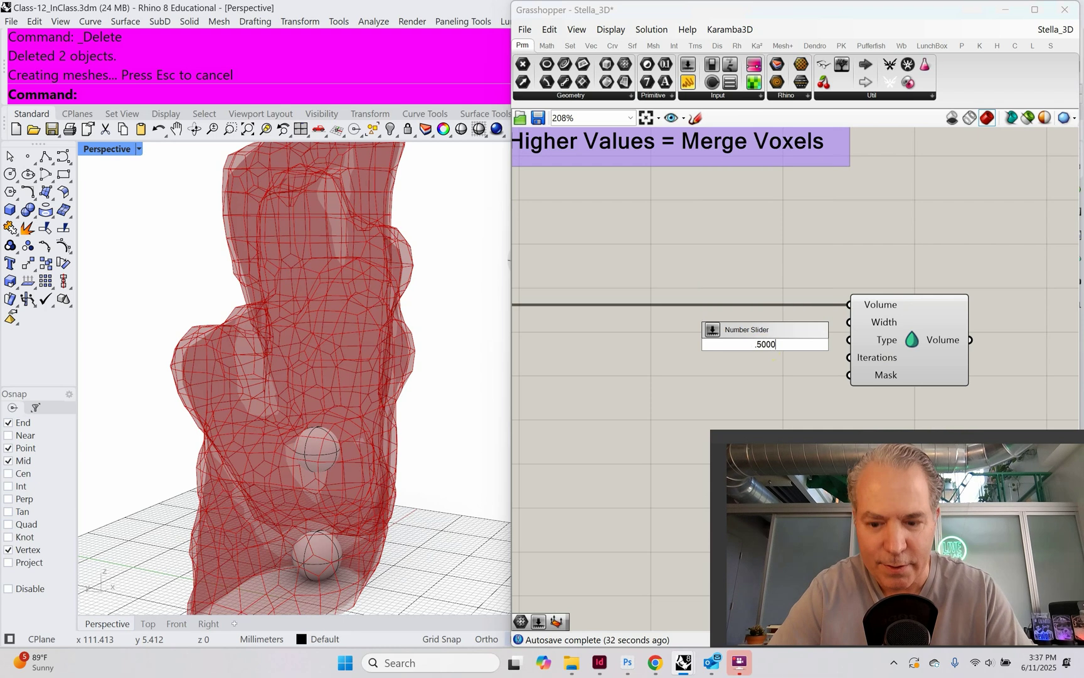
pyautogui.press('BackSpace')
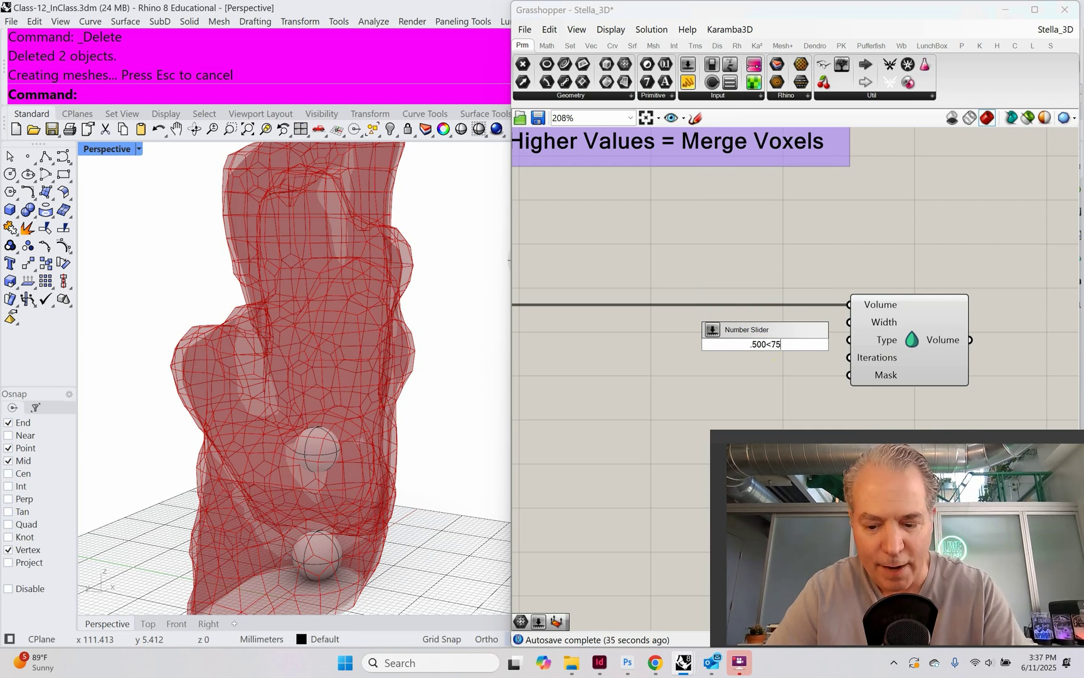
pyautogui.write('000')
pyautogui.press('Return')
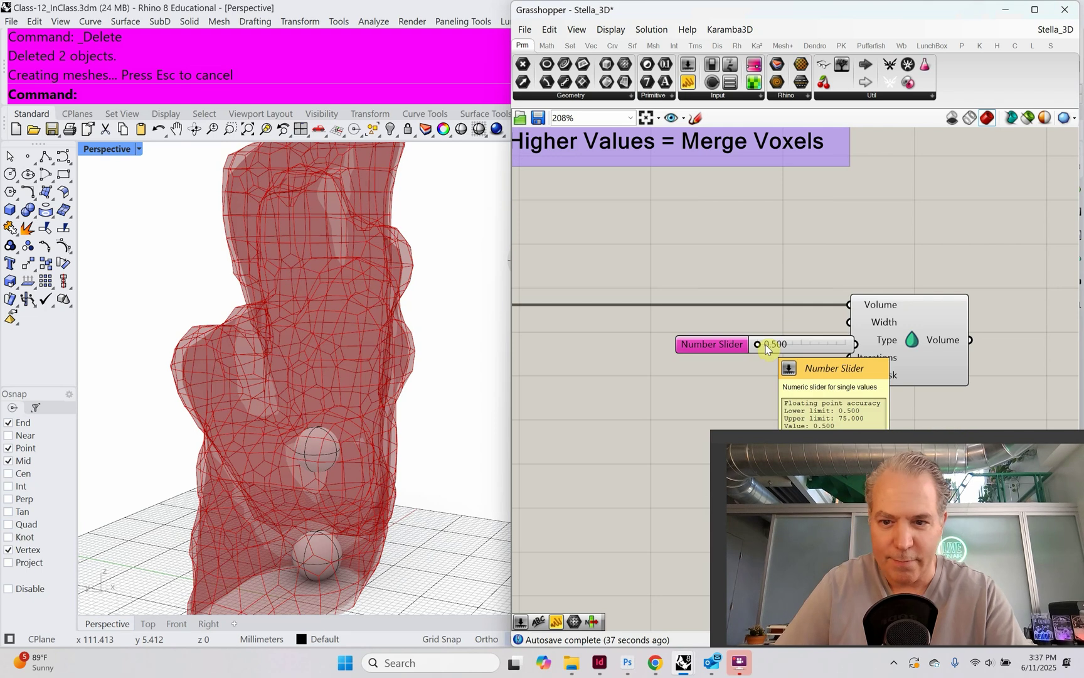
pyautogui.moveTo(805, 348); pyautogui.dragTo(852, 322)
pyautogui.moveTo(683, 333); pyautogui.dragTo(769, 320)
pyautogui.scroll(-2, 769, 324)
pyautogui.moveTo(625, 379); pyautogui.dragTo(716, 311, button='right')
pyautogui.click(714, 230)
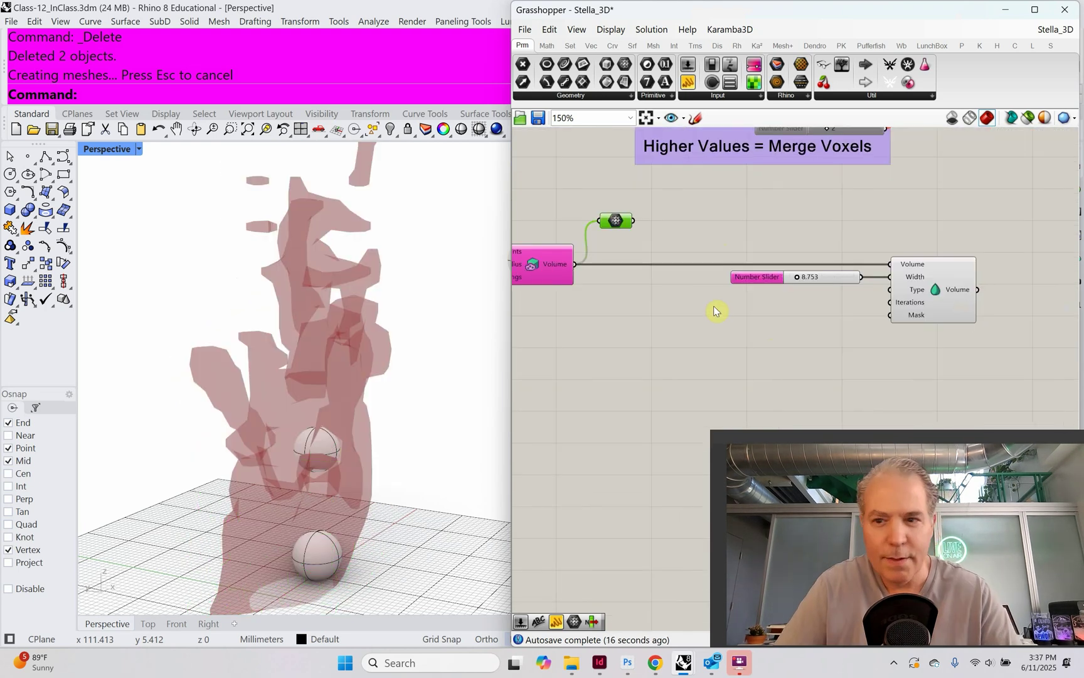
# - Add a Custom Preview component and wire Smooth Volume's Volume output into its Geometry input
pyautogui.doubleClick(684, 234)
pyautogui.write('cus')
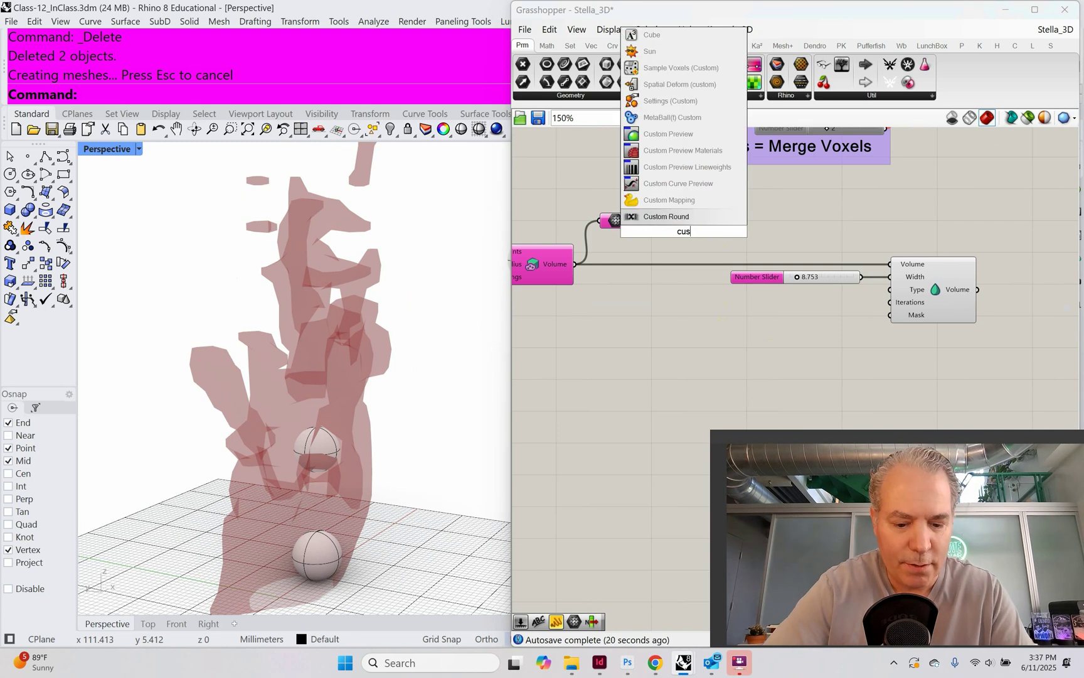
pyautogui.write('tom preview')
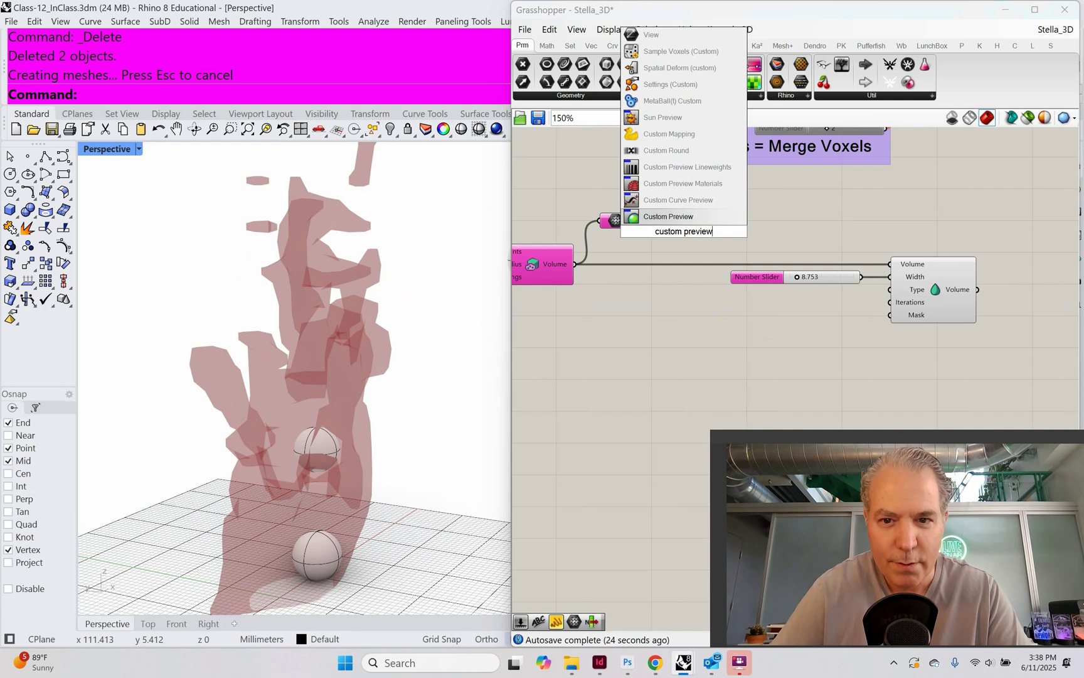
pyautogui.click(668, 183)
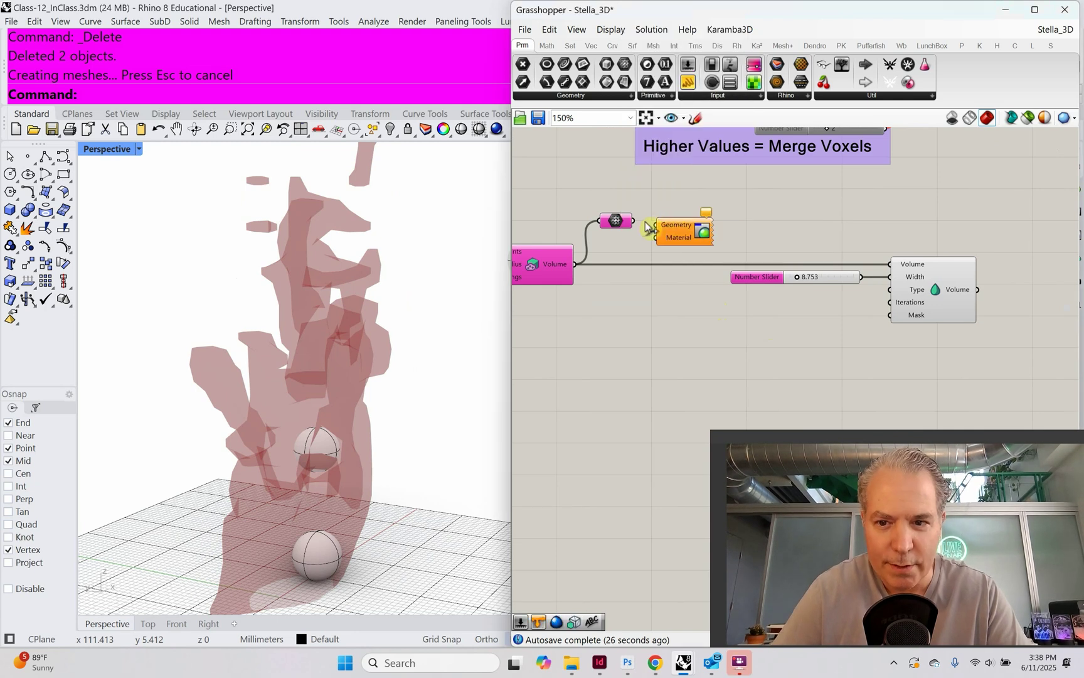
pyautogui.moveTo(632, 221); pyautogui.dragTo(1034, 239)
pyautogui.click(972, 243)
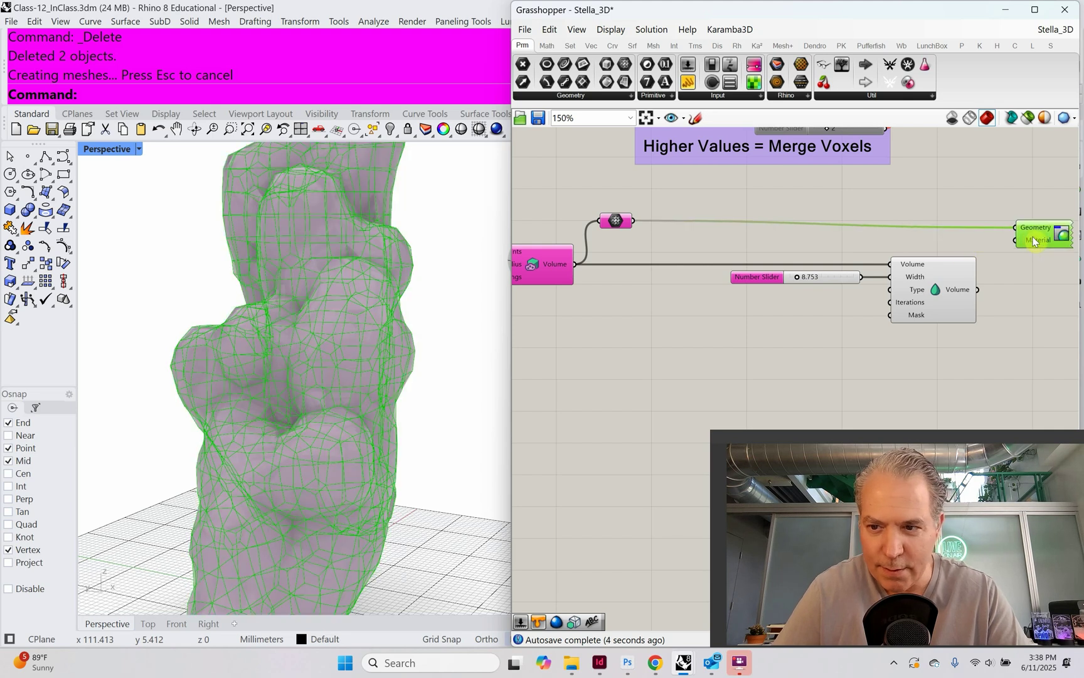
pyautogui.moveTo(1034, 238); pyautogui.dragTo(867, 275, button='right')
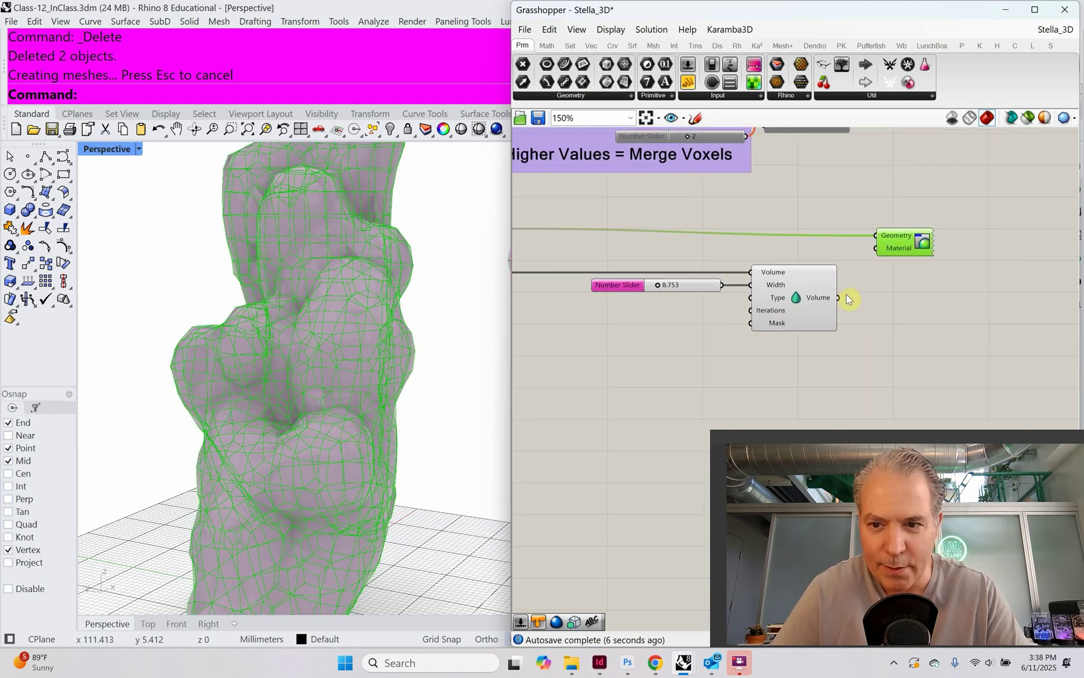
pyautogui.moveTo(841, 300); pyautogui.dragTo(927, 247)
pyautogui.click(922, 277)
# - Orbit the Rhino view and pan the canvas to inspect the translucent red smoothed volume
pyautogui.moveTo(324, 336); pyautogui.dragTo(271, 364, button='right')
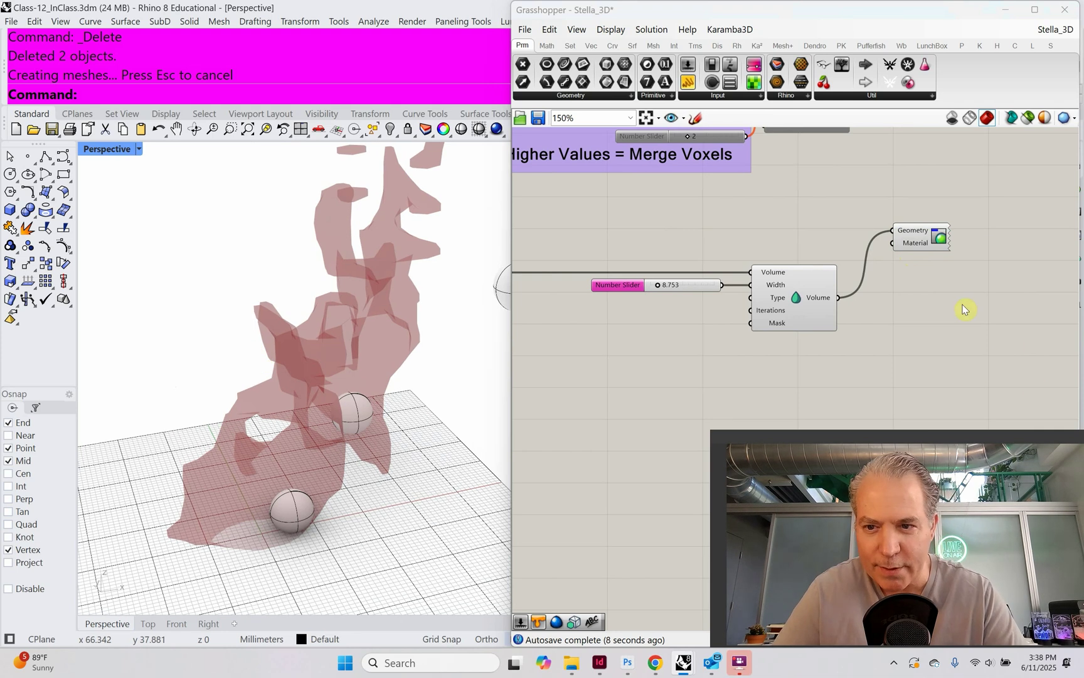
pyautogui.moveTo(964, 309); pyautogui.dragTo(888, 322, button='right')
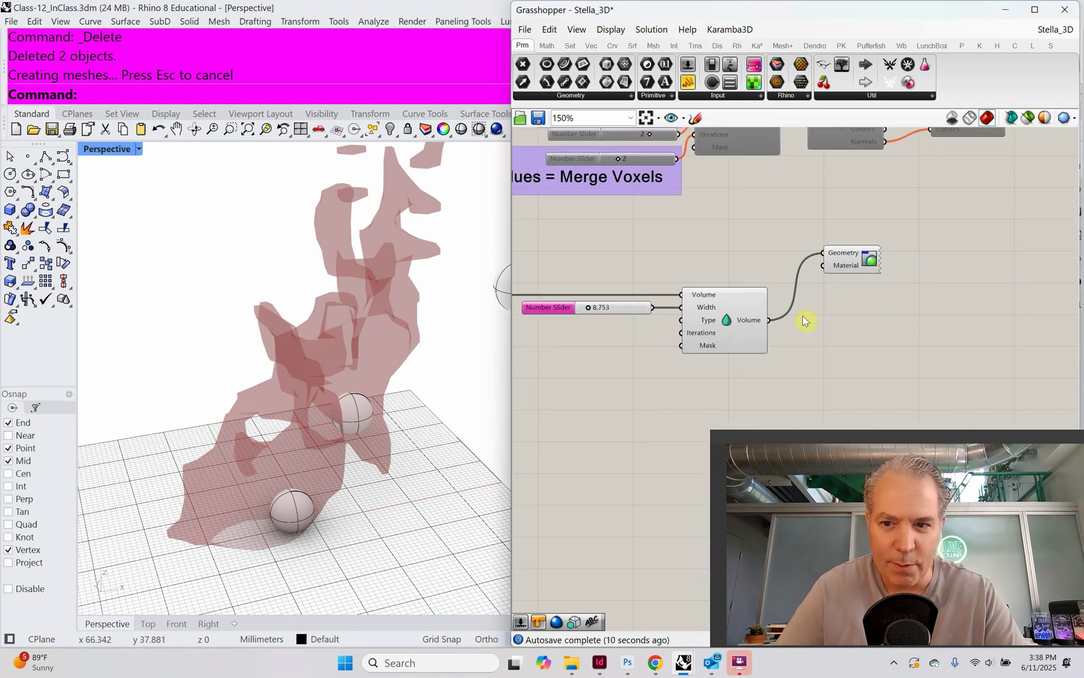
pyautogui.click(872, 266)
pyautogui.click(853, 320)
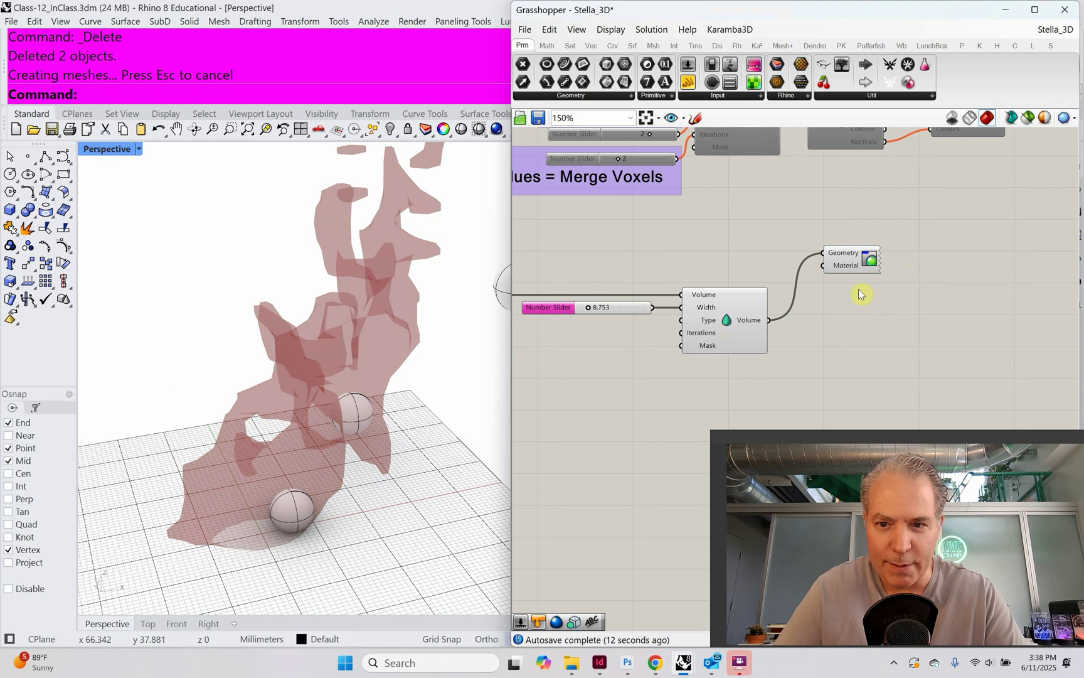
pyautogui.moveTo(853, 298); pyautogui.dragTo(890, 310, button='right')
# - Add a 0–3 Number Slider under the Width slider, wire it to Type, and leave it at 2
pyautogui.scroll(3, 638, 351)
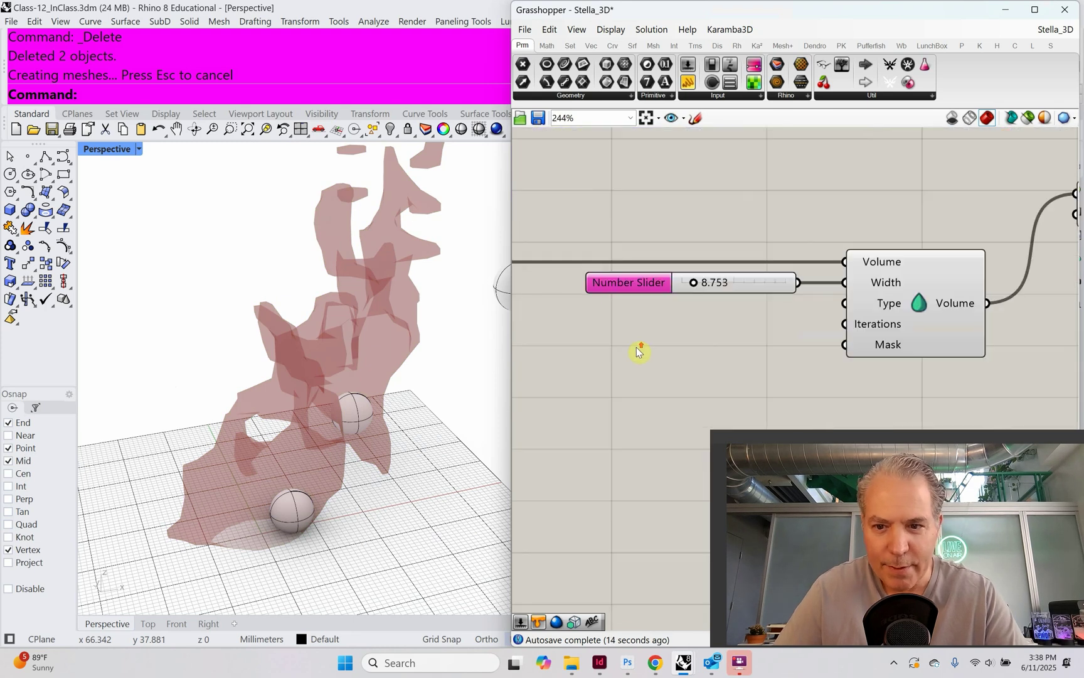
pyautogui.moveTo(882, 302)
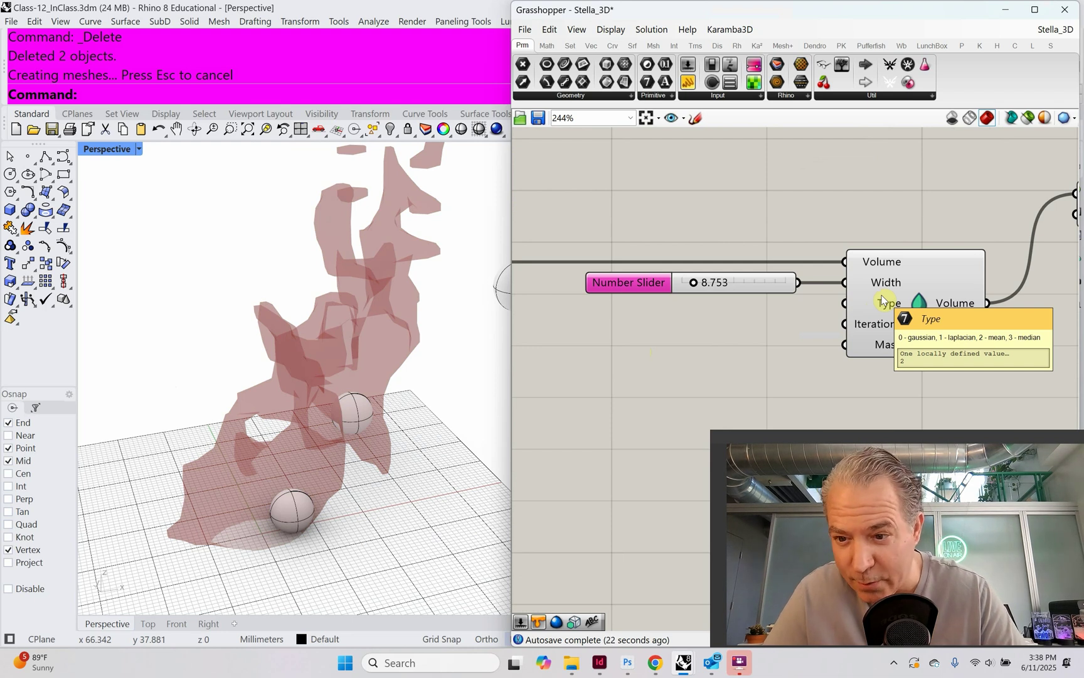
pyautogui.doubleClick(744, 322)
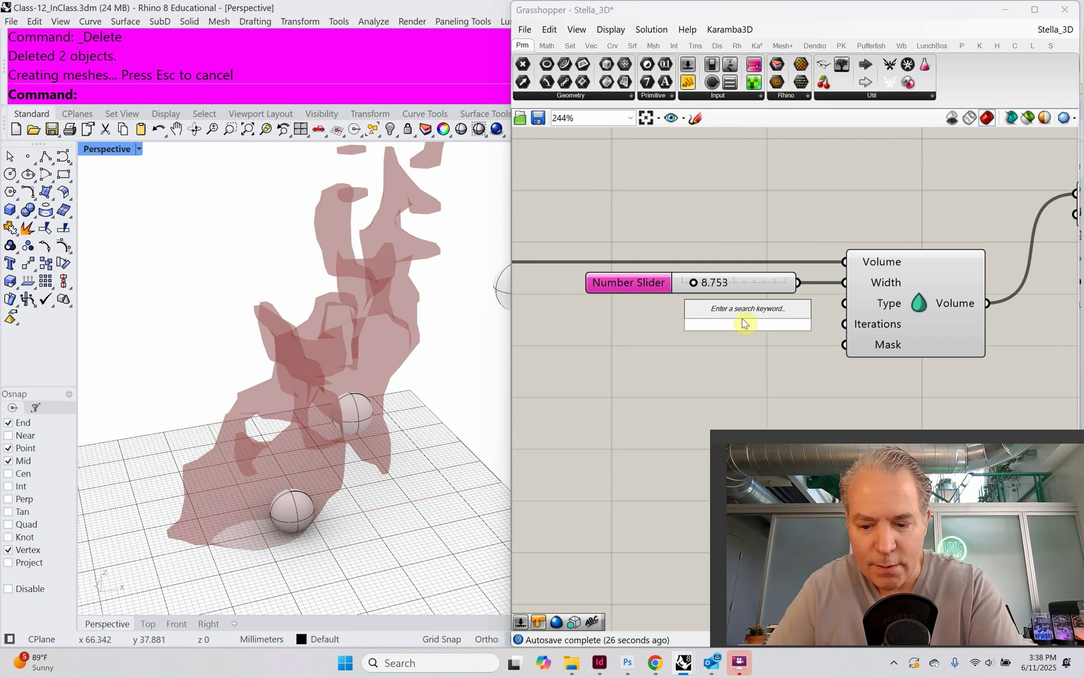
pyautogui.write('slider')
pyautogui.write('<')
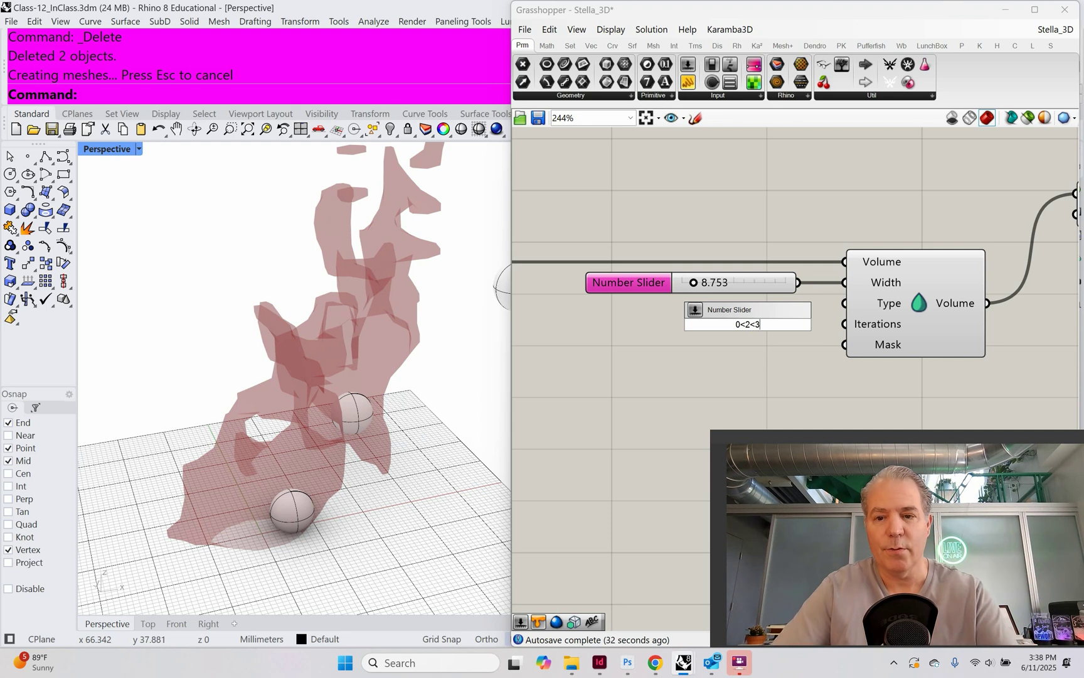
pyautogui.press('Return')
pyautogui.moveTo(748, 324); pyautogui.dragTo(704, 312)
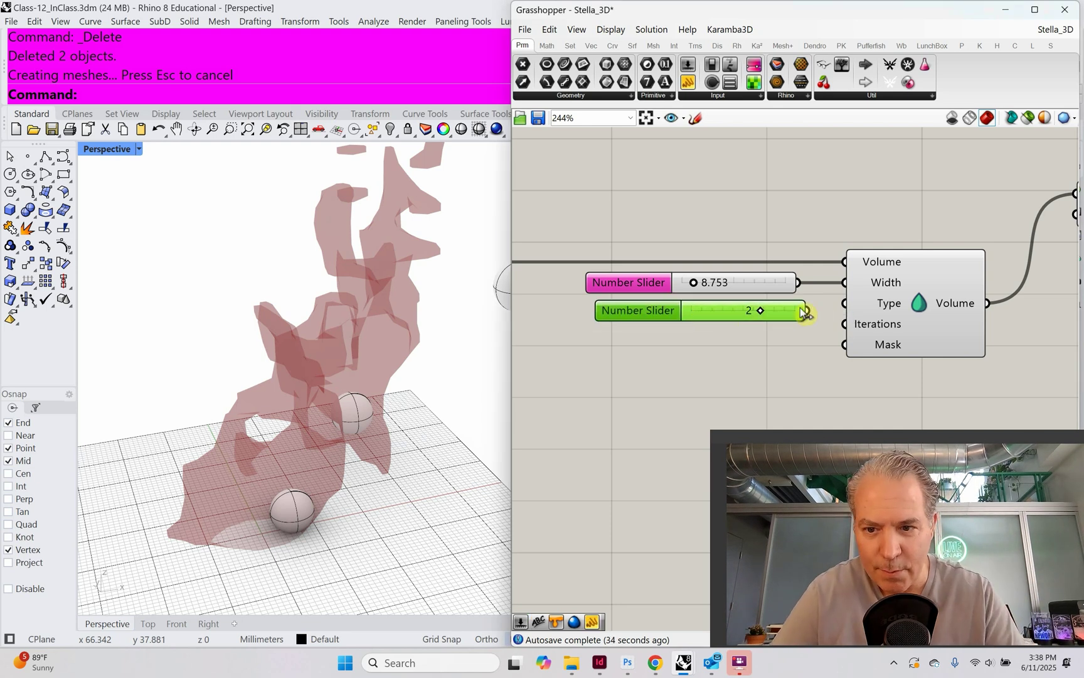
pyautogui.moveTo(809, 312); pyautogui.dragTo(842, 308)
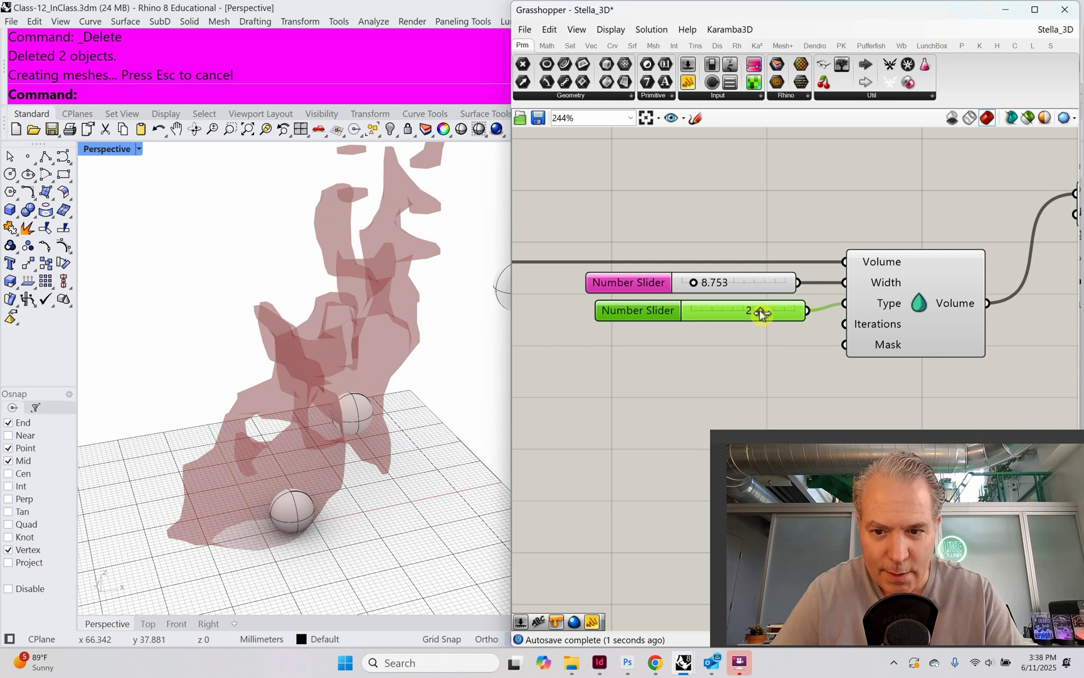
pyautogui.moveTo(755, 313)
pyautogui.mouseDown()
pyautogui.moveTo(709, 311)
pyautogui.moveTo(796, 320)
pyautogui.moveTo(701, 313)
pyautogui.moveTo(753, 322)
pyautogui.mouseUp()
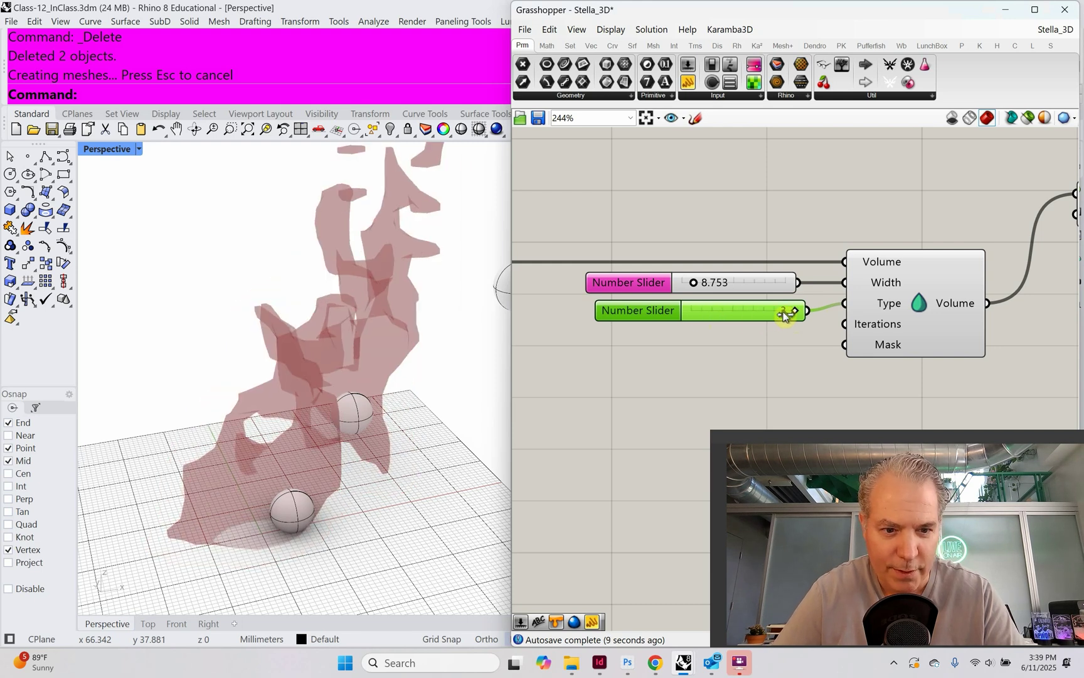
pyautogui.moveTo(722, 310); pyautogui.dragTo(715, 311)
pyautogui.moveTo(867, 325)
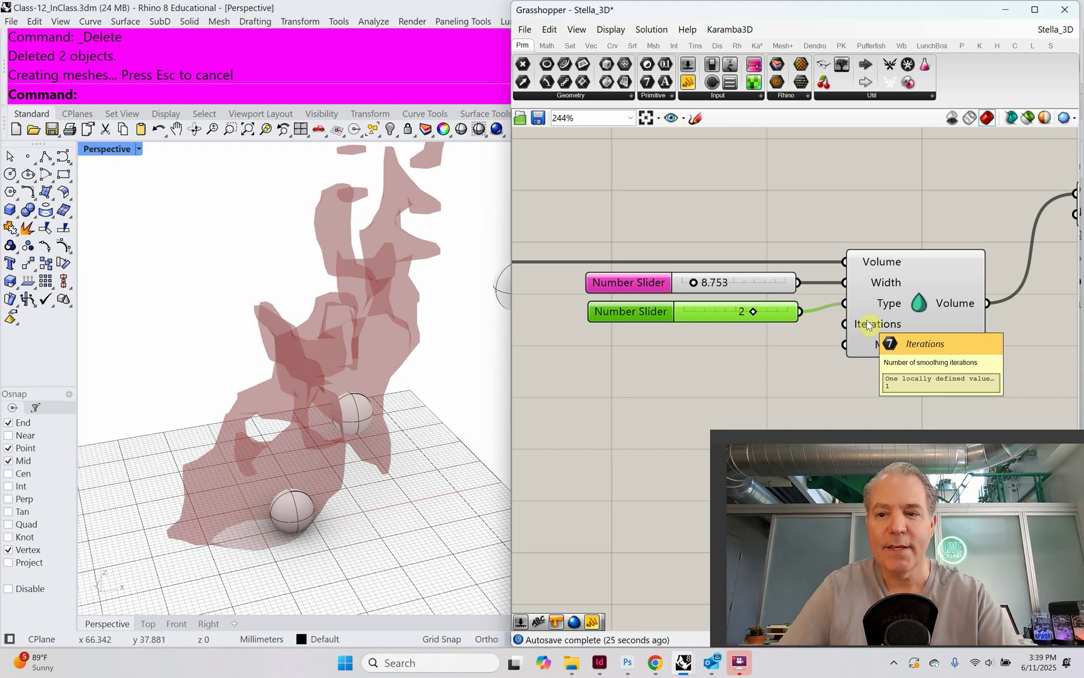
# - Add a Number Slider wired to Smooth Volume's Iterations and left-align it with the other two sliders
pyautogui.doubleClick(716, 361)
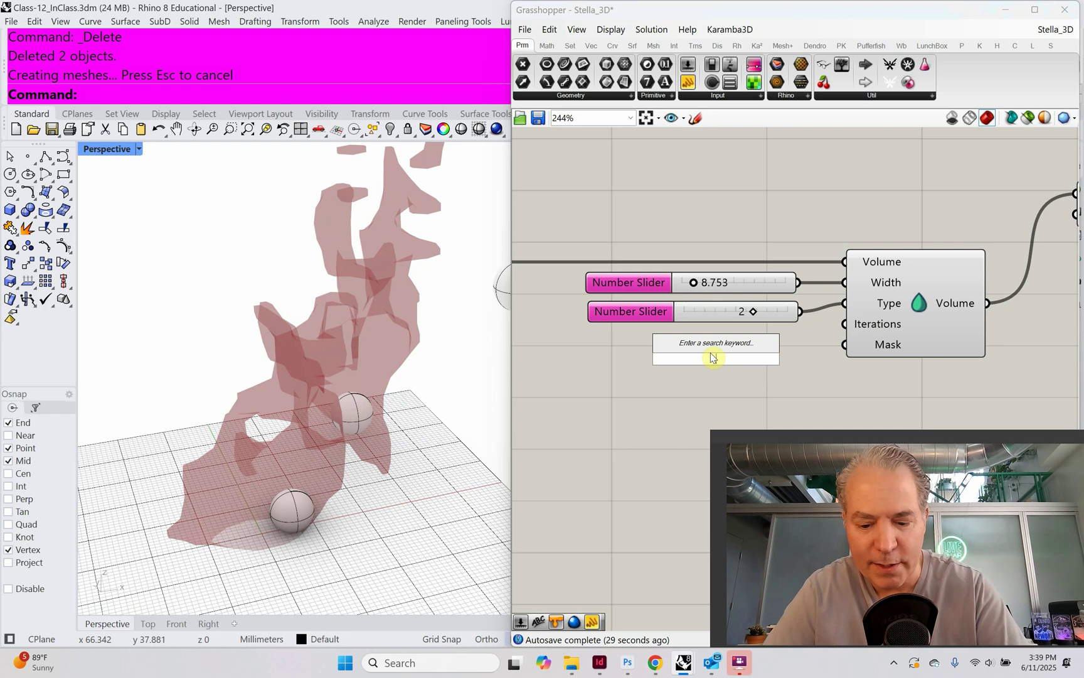
pyautogui.write('number')
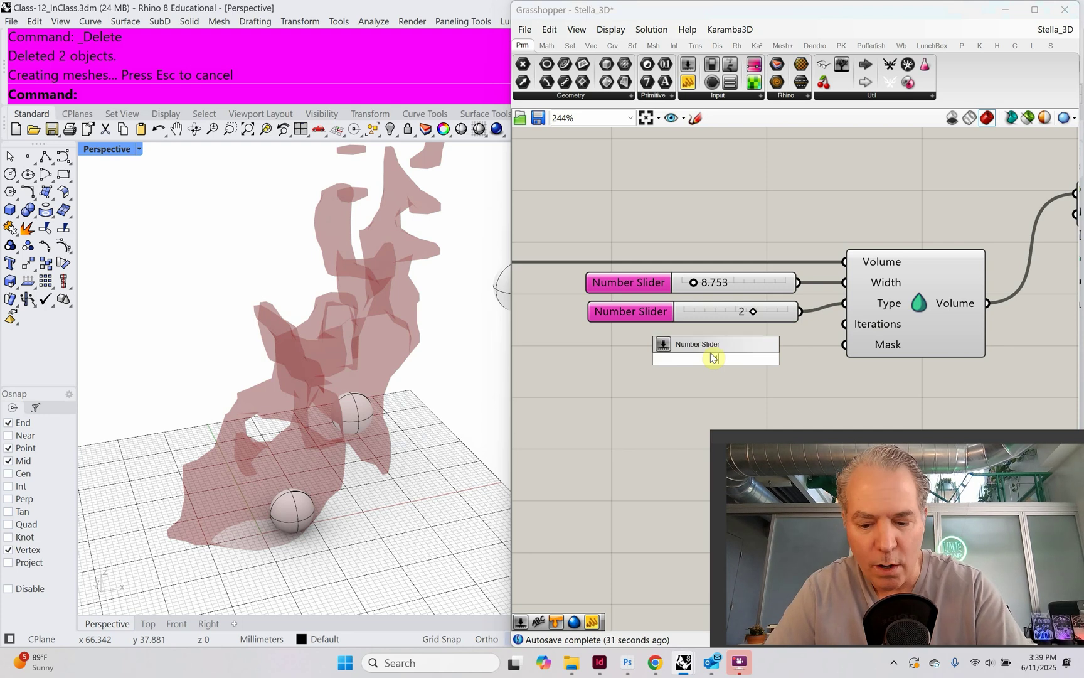
pyautogui.press('Return')
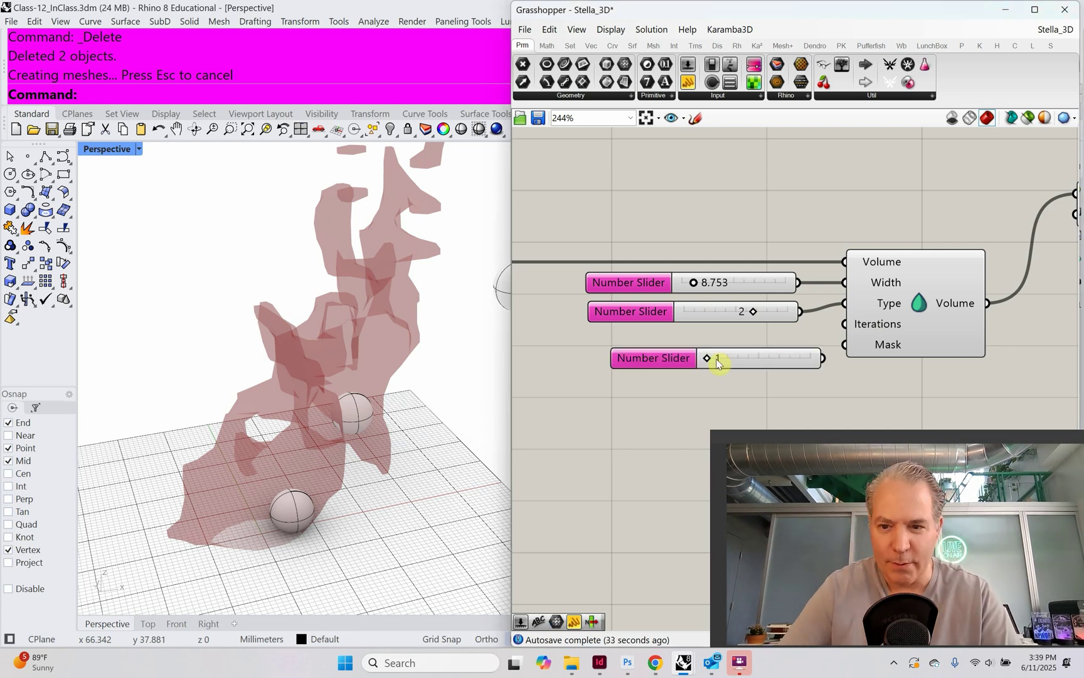
pyautogui.moveTo(828, 362); pyautogui.dragTo(850, 325)
pyautogui.moveTo(771, 360); pyautogui.dragTo(694, 259)
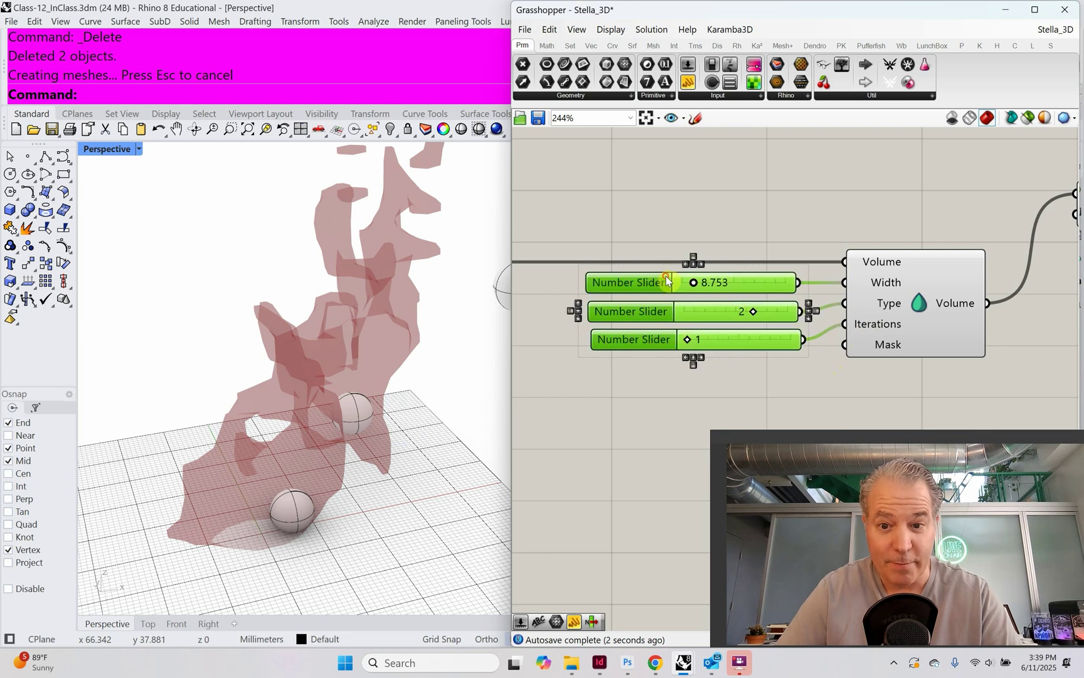
pyautogui.click(684, 265)
pyautogui.click(659, 375)
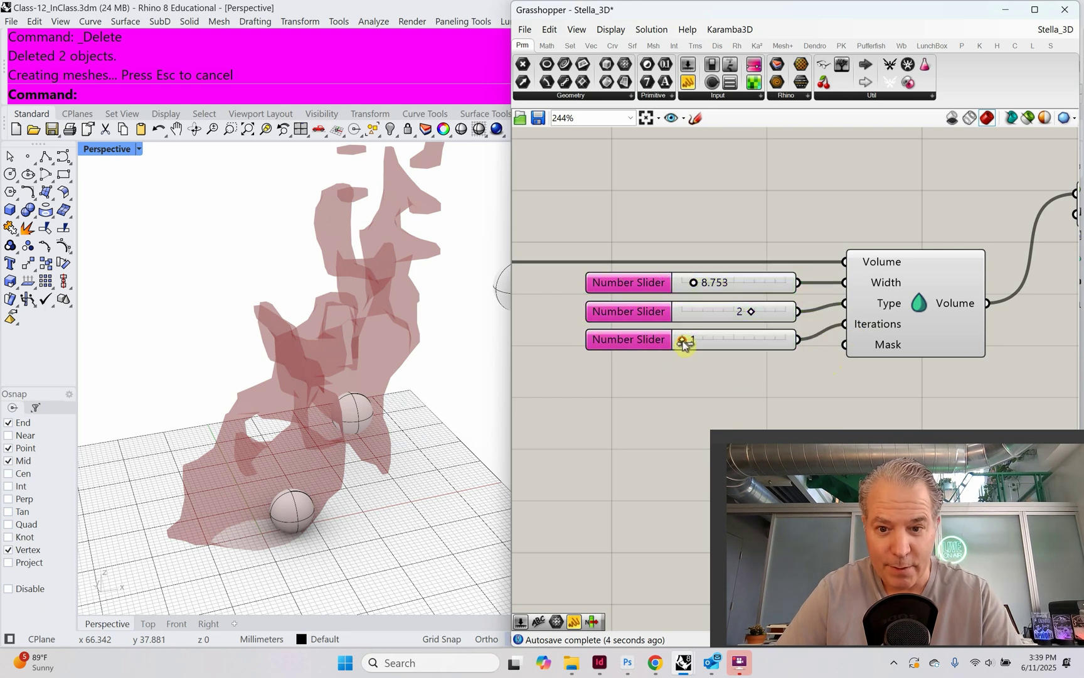
# - Test 2 smoothing iterations on the mesh, then set the slider back to 1
pyautogui.moveTo(695, 347); pyautogui.dragTo(780, 352)
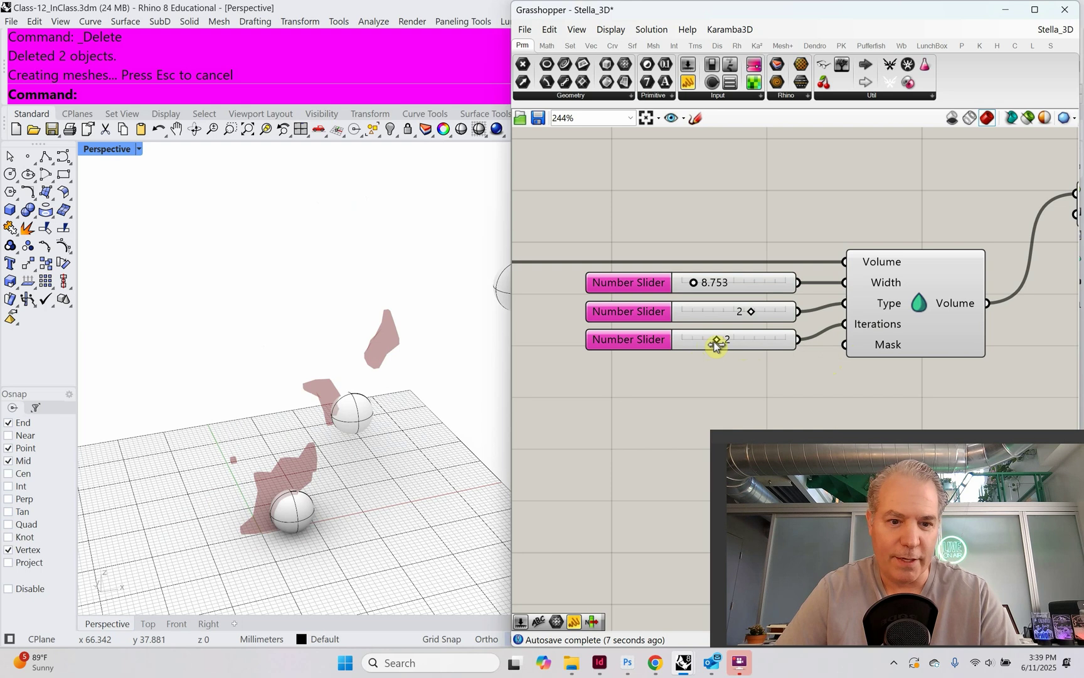
pyautogui.moveTo(716, 345); pyautogui.dragTo(695, 341)
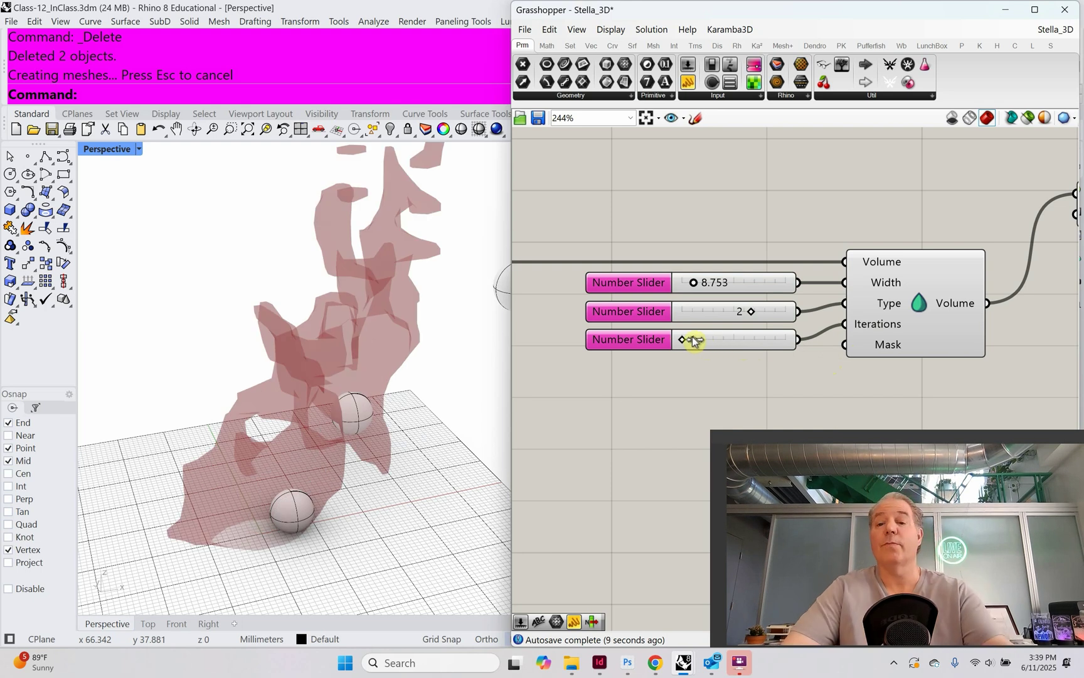
pyautogui.moveTo(694, 341)
pyautogui.mouseDown()
pyautogui.moveTo(709, 343)
pyautogui.moveTo(692, 342)
pyautogui.mouseUp()
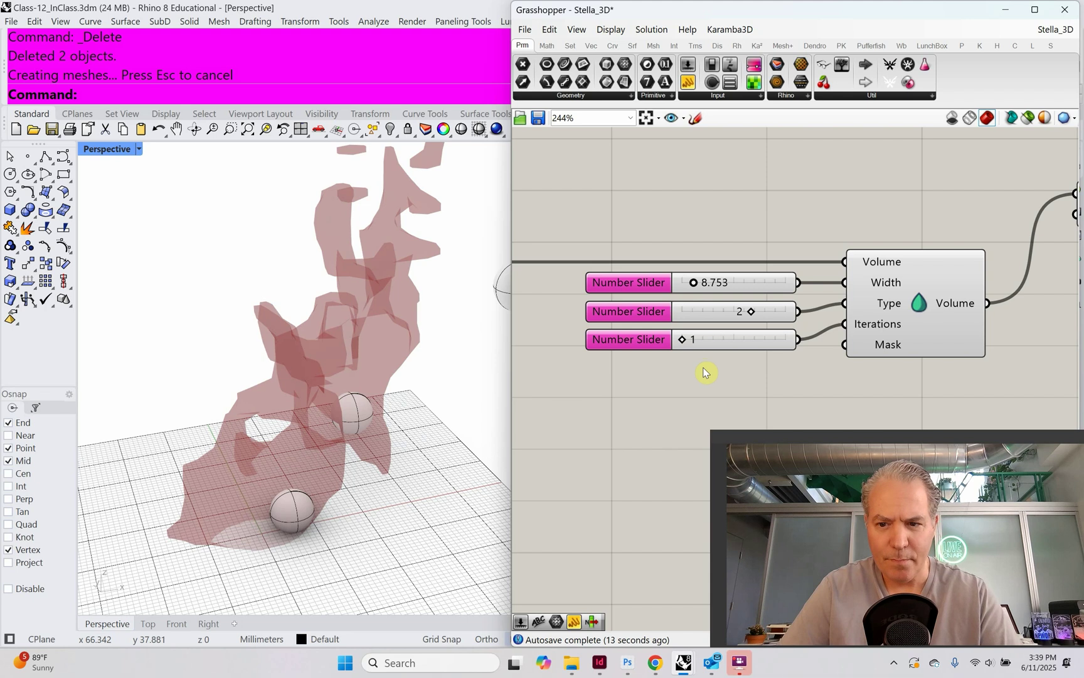
# - Place the Mesh Resolution note above the new sliders and a copy of the Merge Voxels note below
pyautogui.scroll(-3, 740, 370)
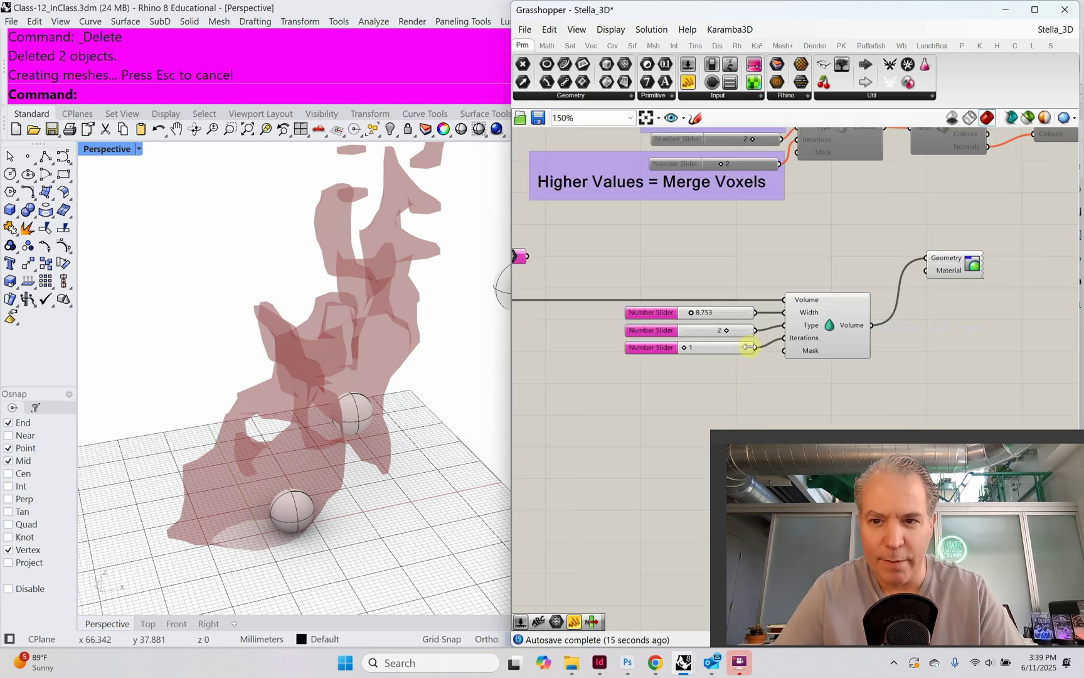
pyautogui.scroll(-2, 748, 347)
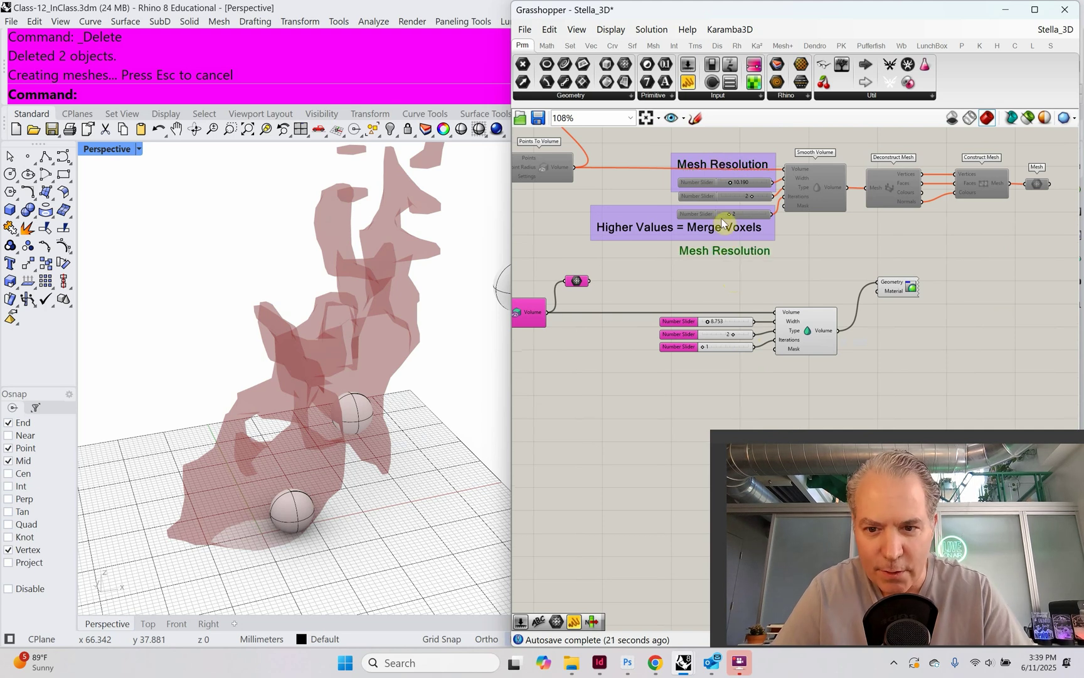
pyautogui.moveTo(723, 222); pyautogui.dragTo(703, 302)
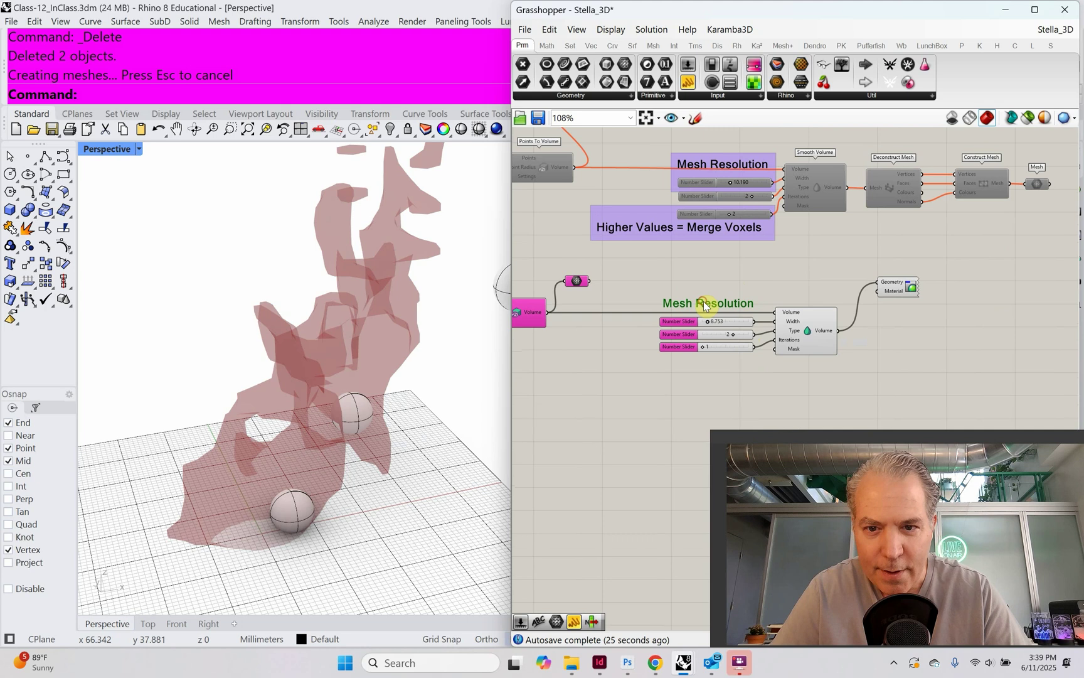
pyautogui.click(720, 231)
pyautogui.moveTo(720, 231); pyautogui.dragTo(718, 358)
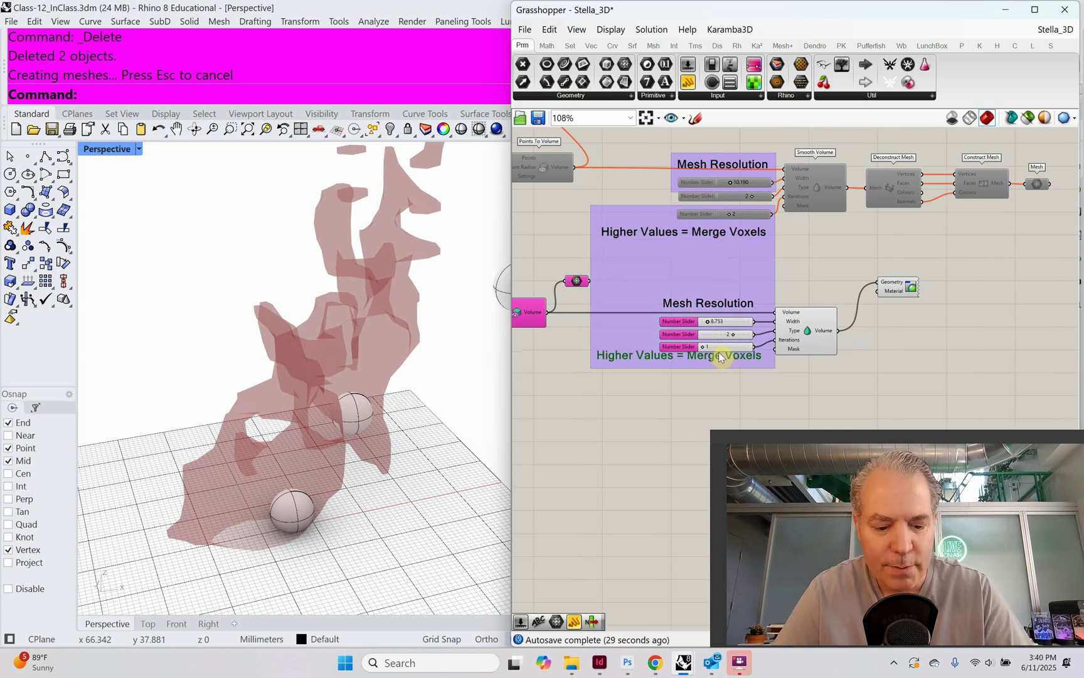
pyautogui.hotkey('ctrl', 'z')
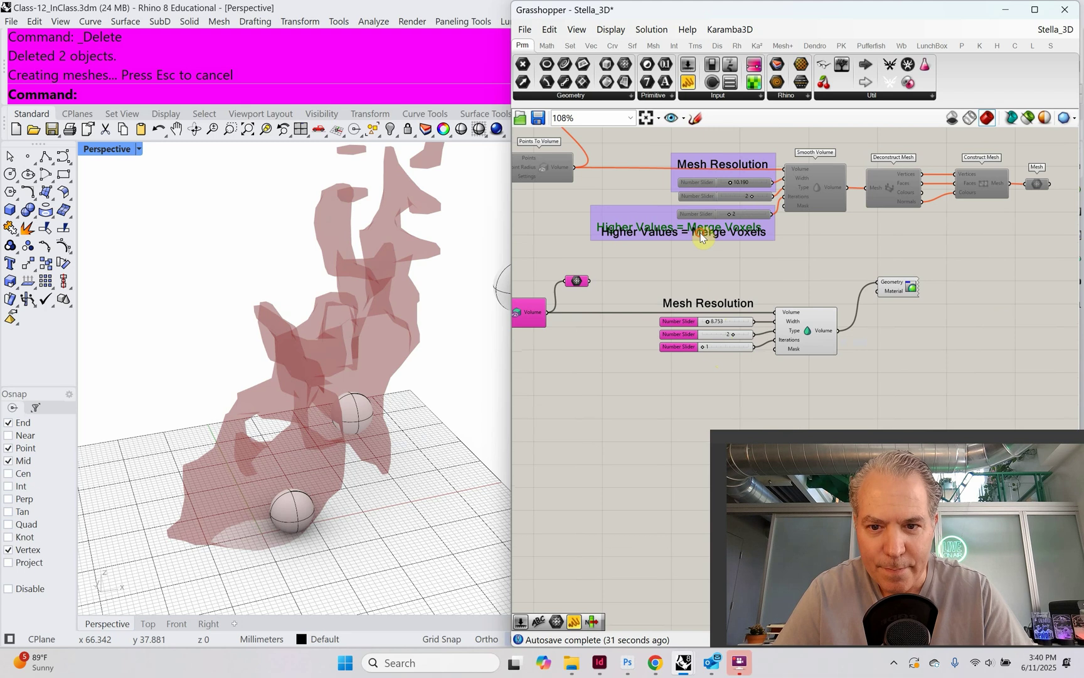
pyautogui.keyDown('alt'); pyautogui.moveTo(702, 235); pyautogui.dragTo(693, 358); pyautogui.keyUp('alt')
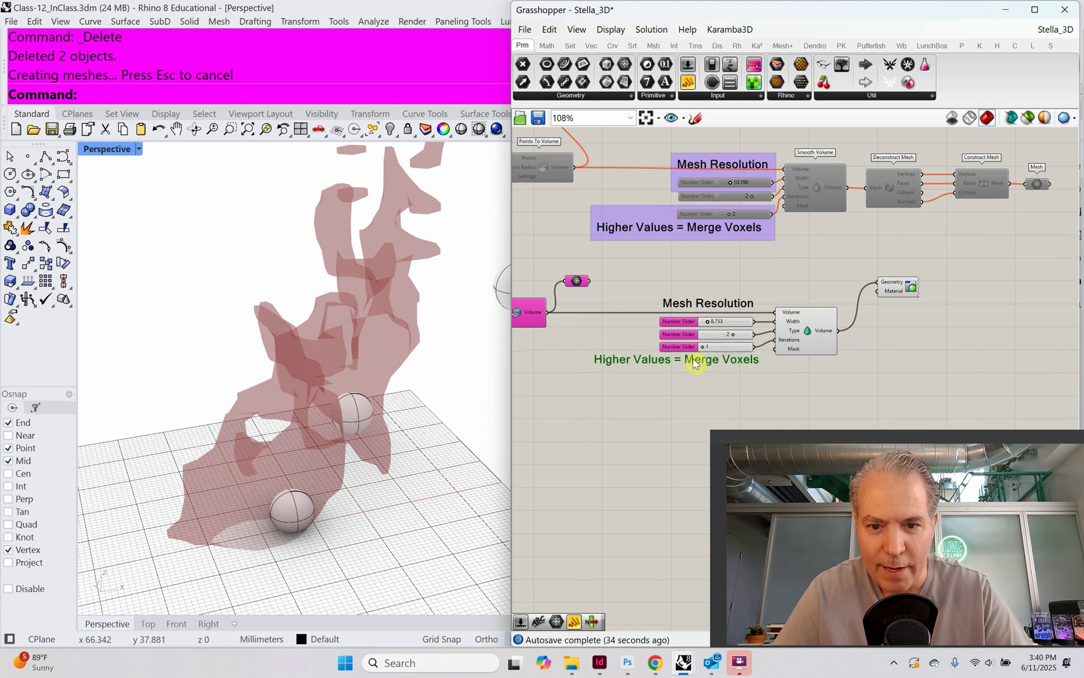
pyautogui.scroll(4, 694, 360)
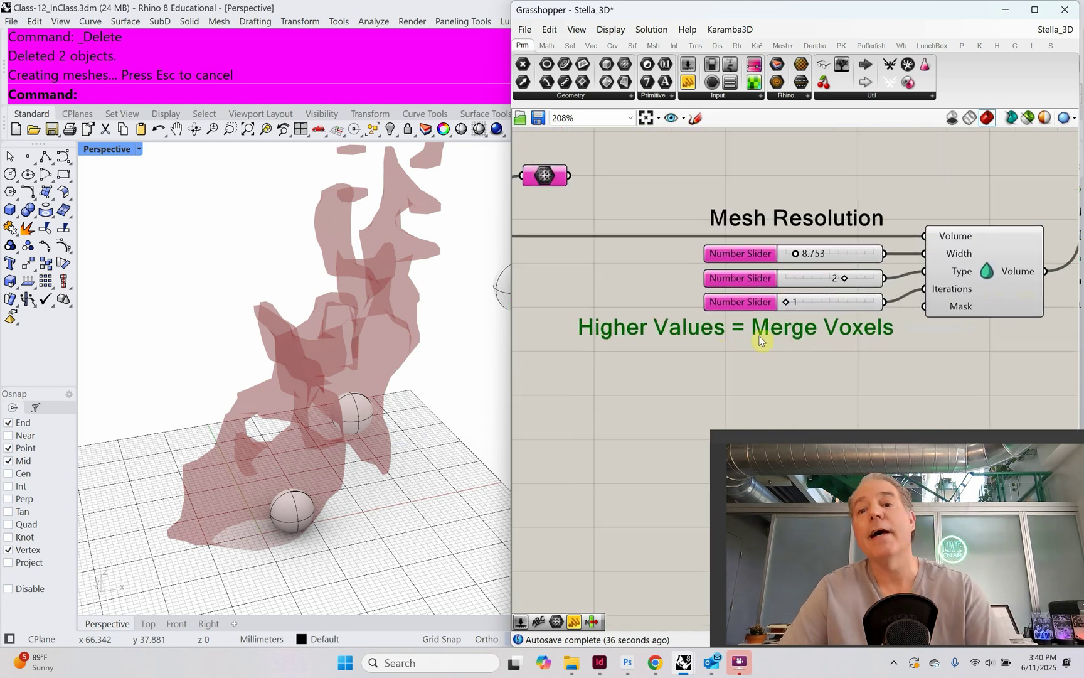
pyautogui.scroll(3, 819, 316)
pyautogui.moveTo(773, 294)
pyautogui.mouseDown()
pyautogui.moveTo(845, 314)
pyautogui.moveTo(773, 314)
pyautogui.mouseUp()
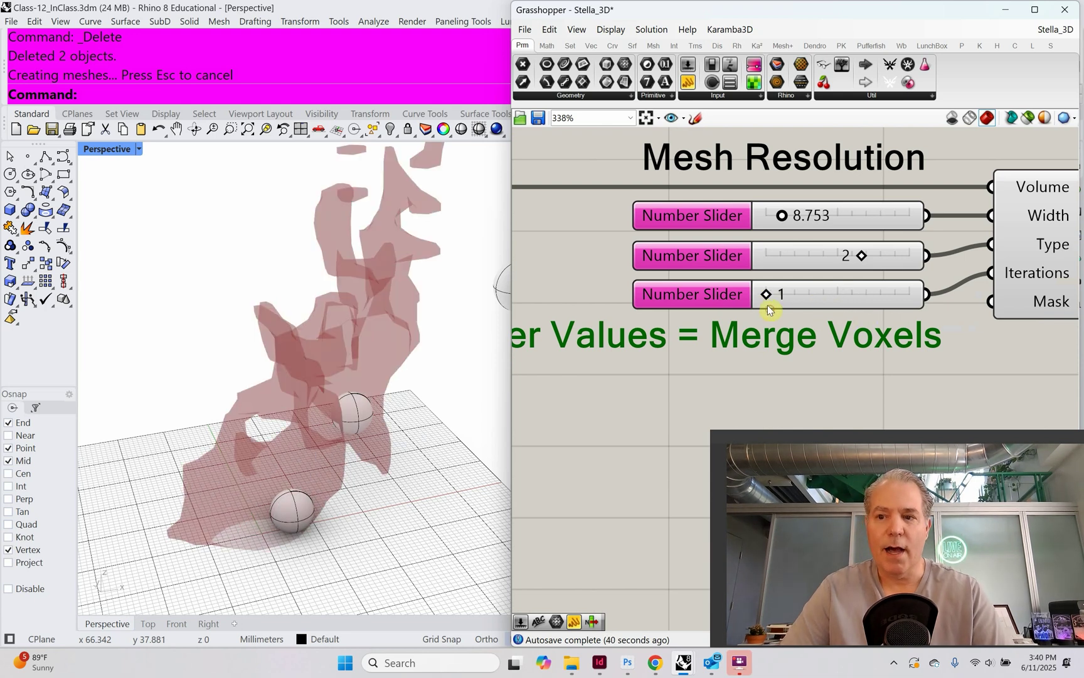
pyautogui.scroll(-3, 759, 323)
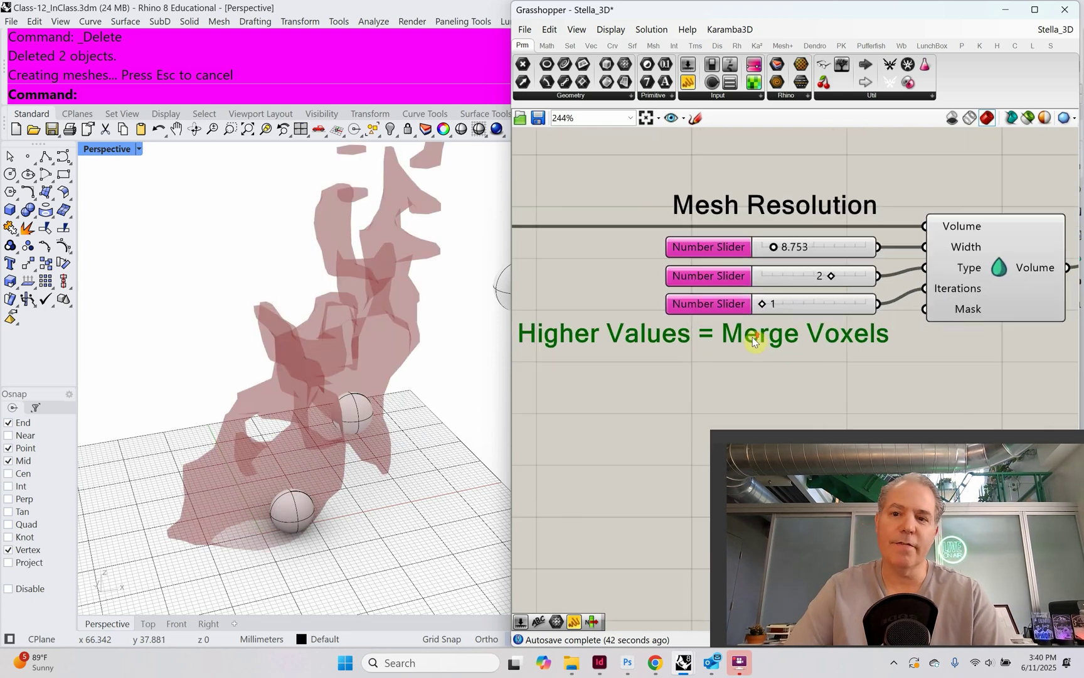
pyautogui.doubleClick(742, 383)
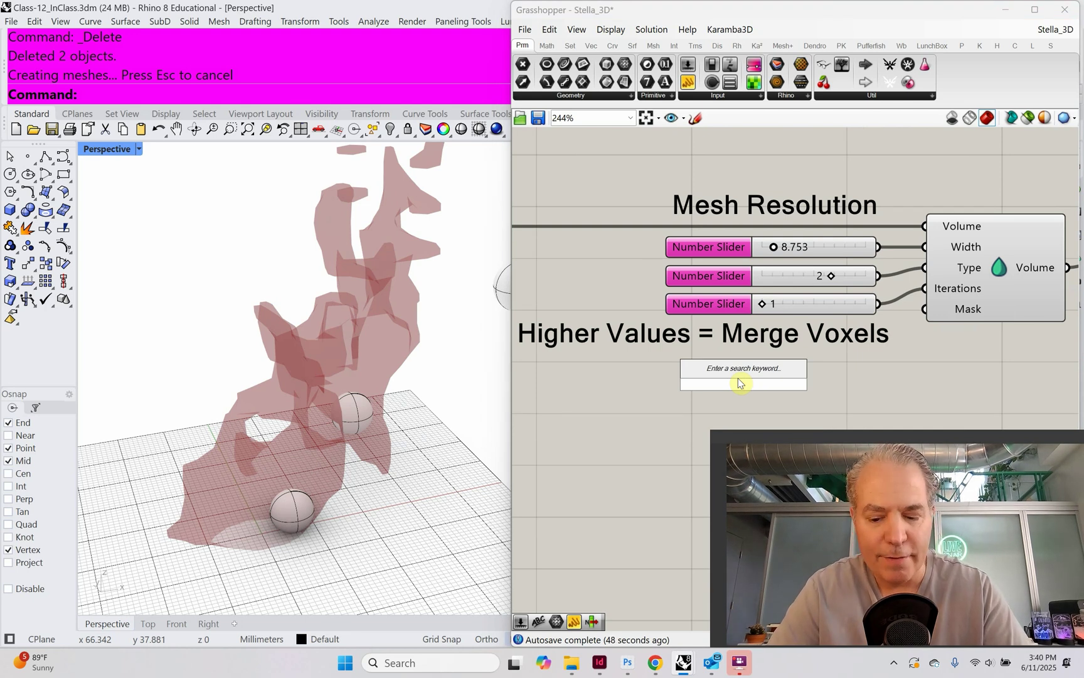
pyautogui.write('num')
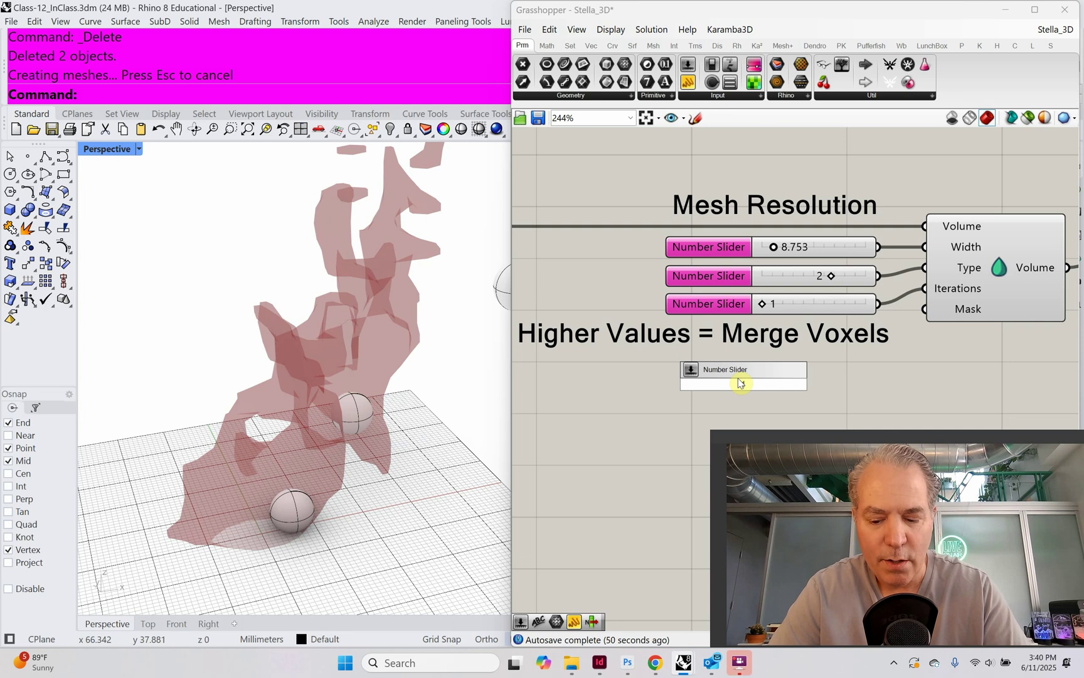
pyautogui.write('.000<')
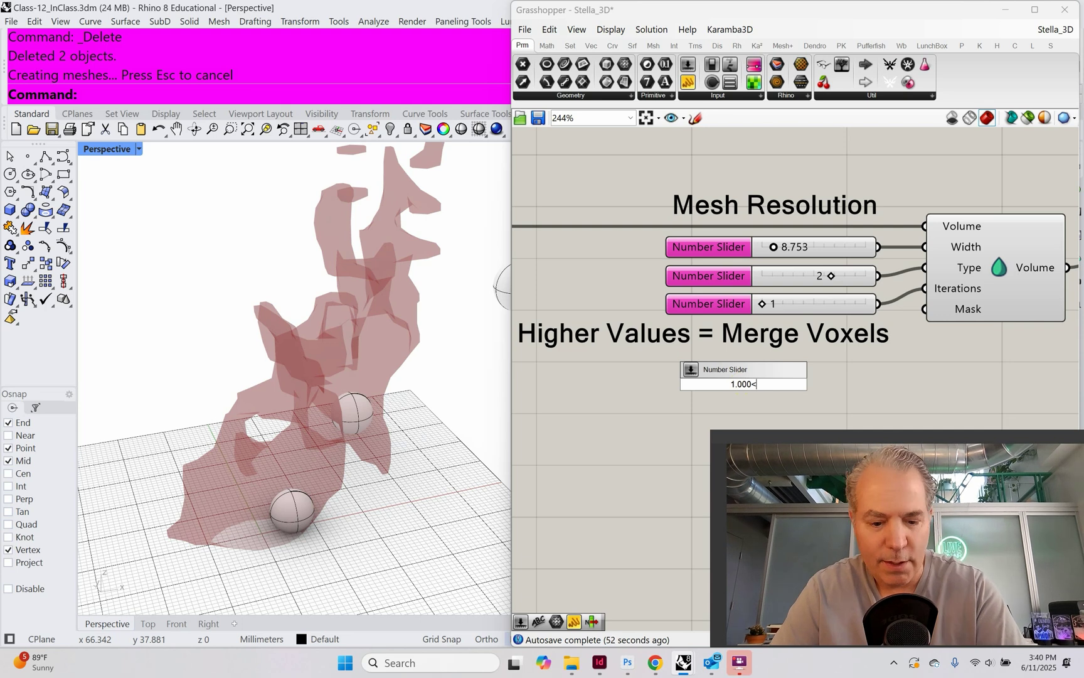
pyautogui.write('4.000')
pyautogui.press('Return')
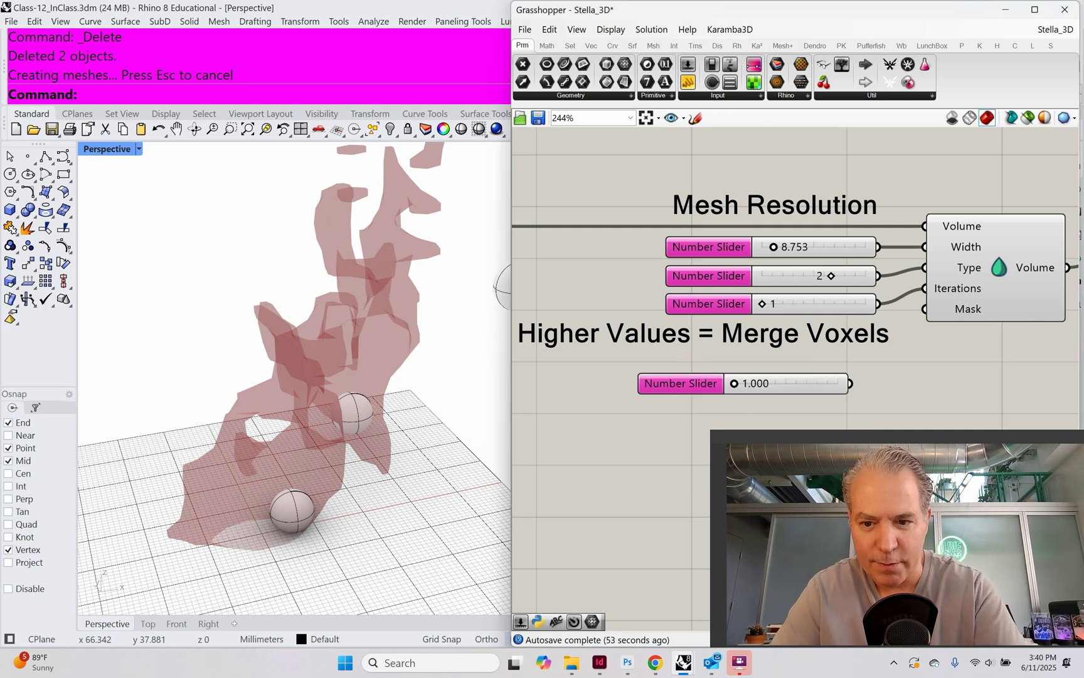
pyautogui.moveTo(852, 388); pyautogui.dragTo(933, 306)
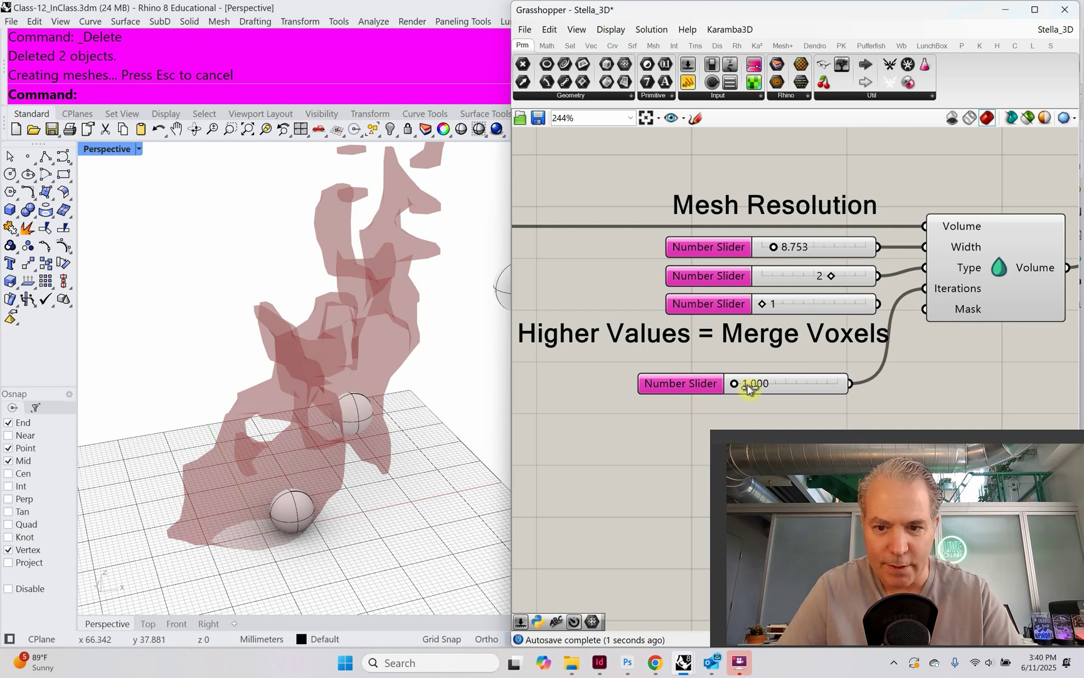
pyautogui.moveTo(735, 385); pyautogui.dragTo(709, 386)
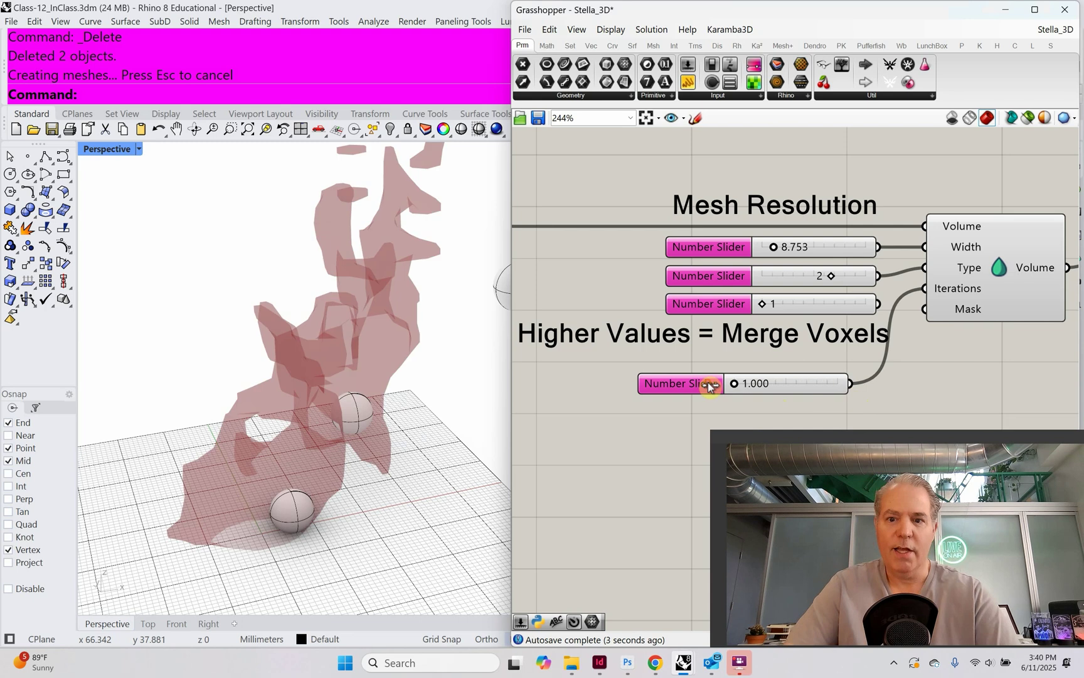
pyautogui.click(709, 384)
pyautogui.press('Delete')
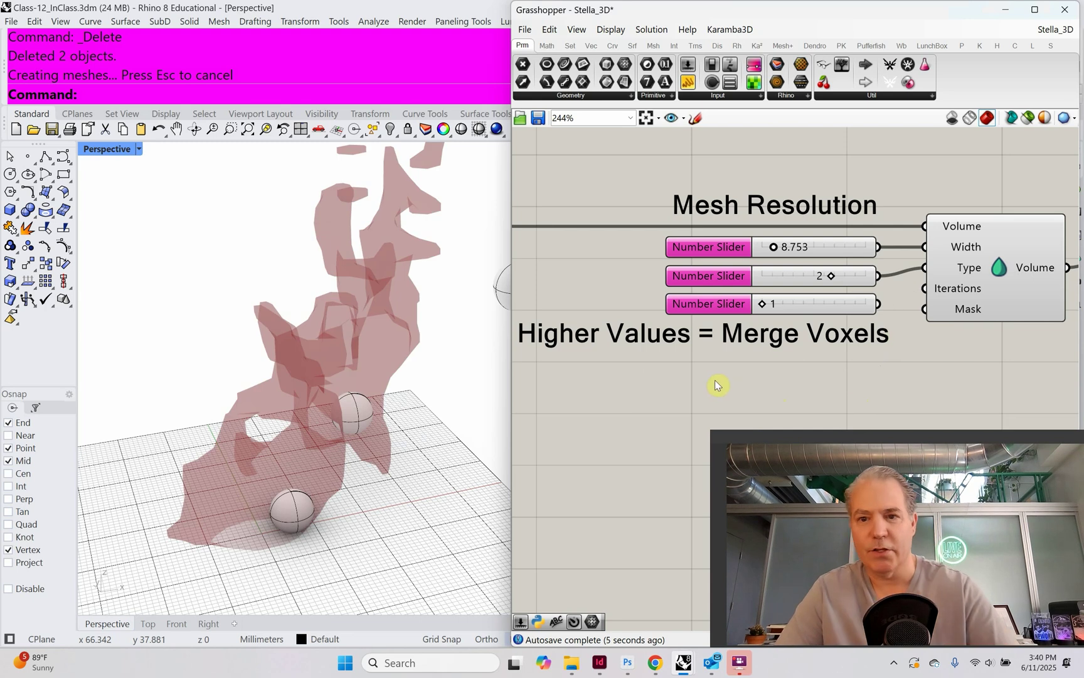
# - Pan and zoom the canvas to bring the Points To Volume components into view
pyautogui.moveTo(721, 382); pyautogui.dragTo(649, 370, button='right')
pyautogui.scroll(-3, 646, 376)
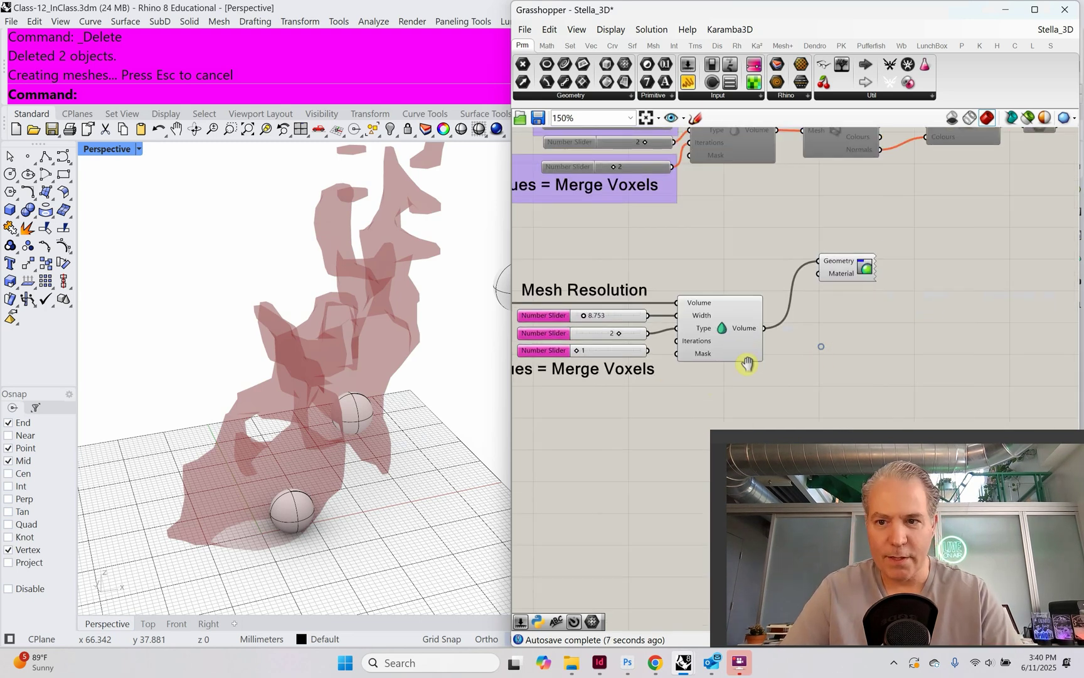
pyautogui.scroll(-2, 748, 365)
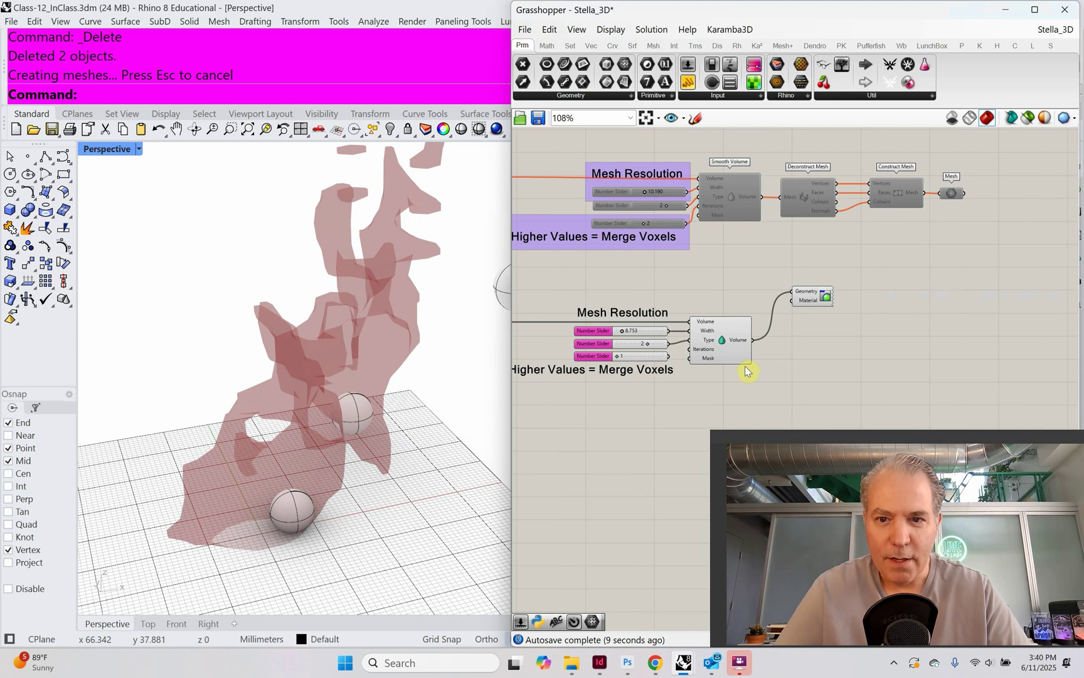
pyautogui.moveTo(745, 366); pyautogui.dragTo(872, 357, button='right')
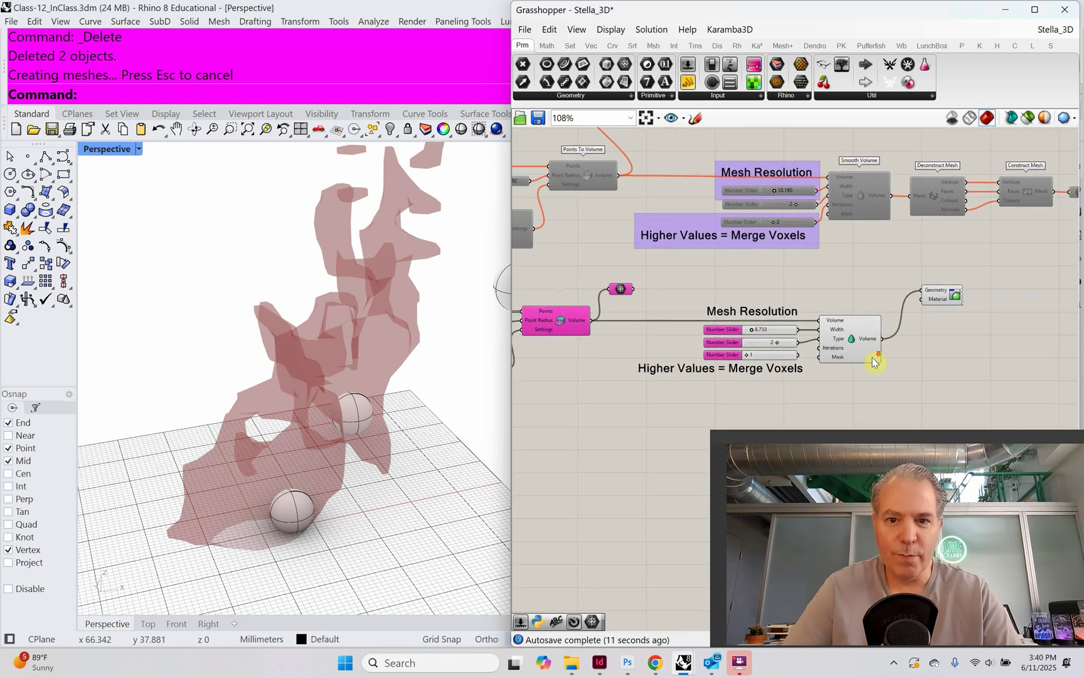
pyautogui.scroll(-3, 876, 358)
pyautogui.scroll(5, 629, 312)
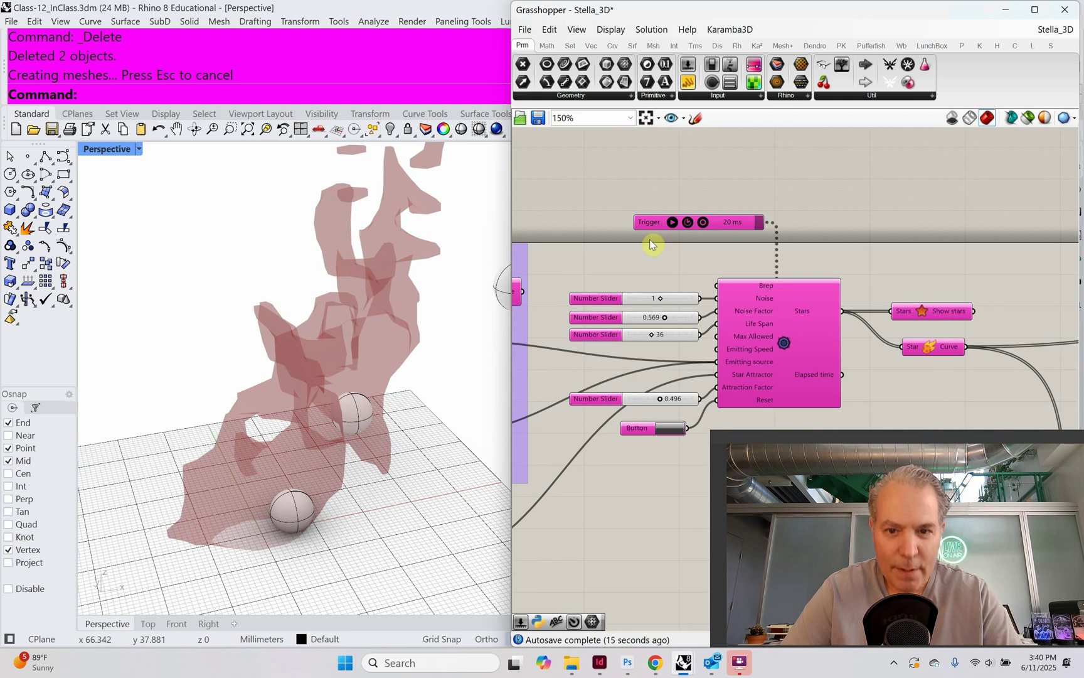
# - Start the timer so the mesh animates, then pan to the Mesh Resolution groups and smoothing component
pyautogui.click(671, 222)
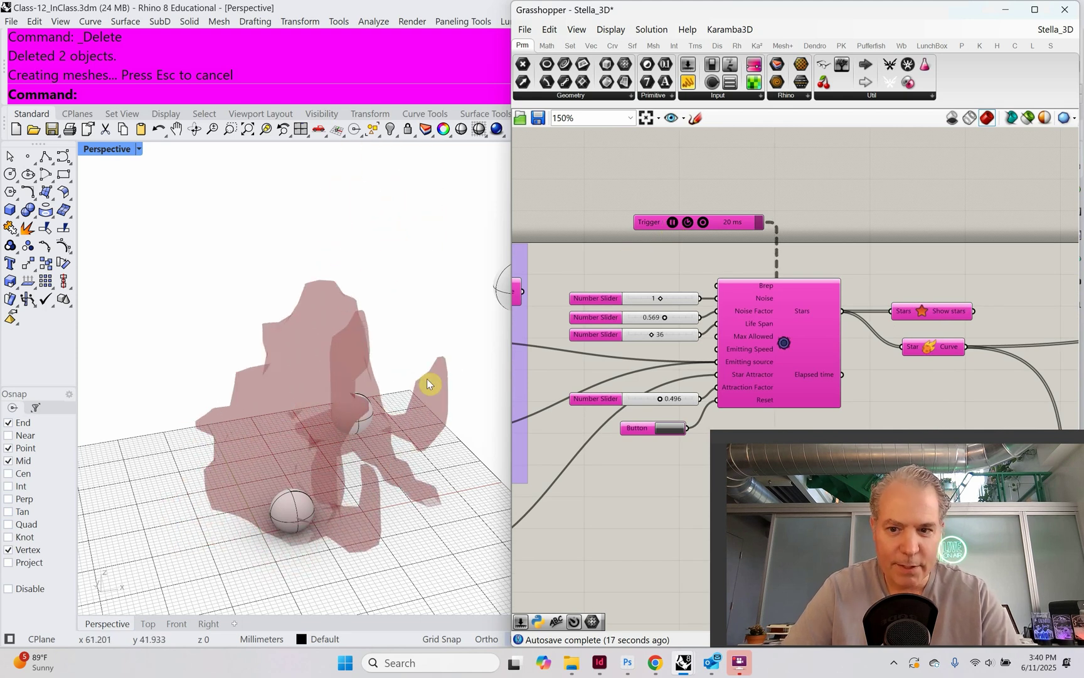
pyautogui.moveTo(869, 416); pyautogui.dragTo(742, 311, button='right')
pyautogui.scroll(-8, 742, 312)
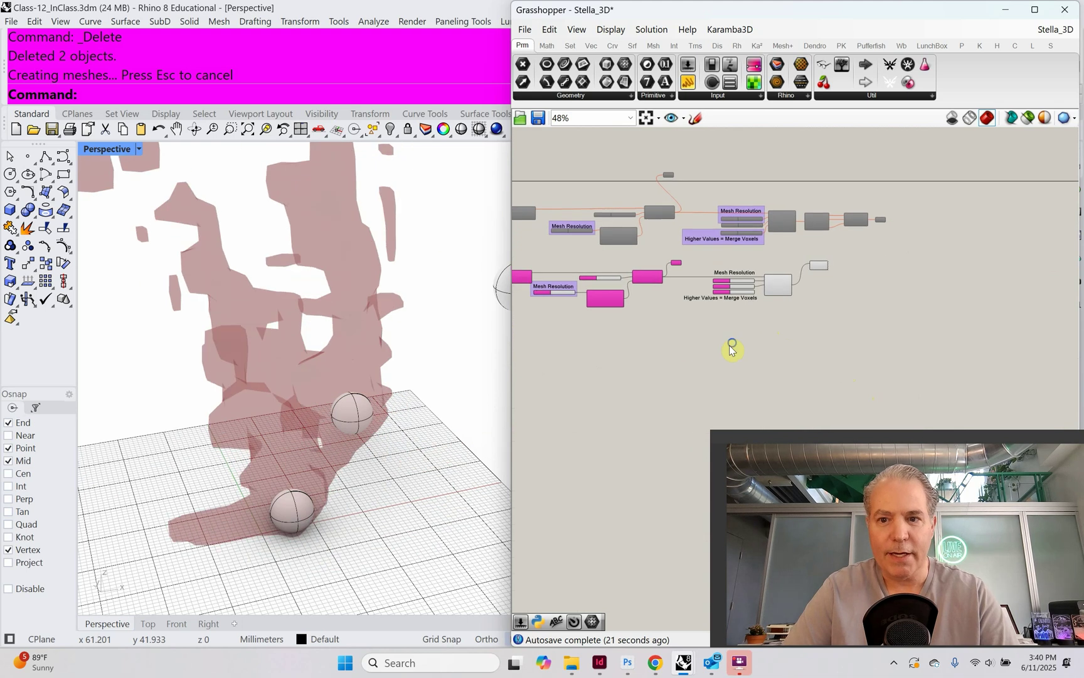
pyautogui.scroll(6, 818, 336)
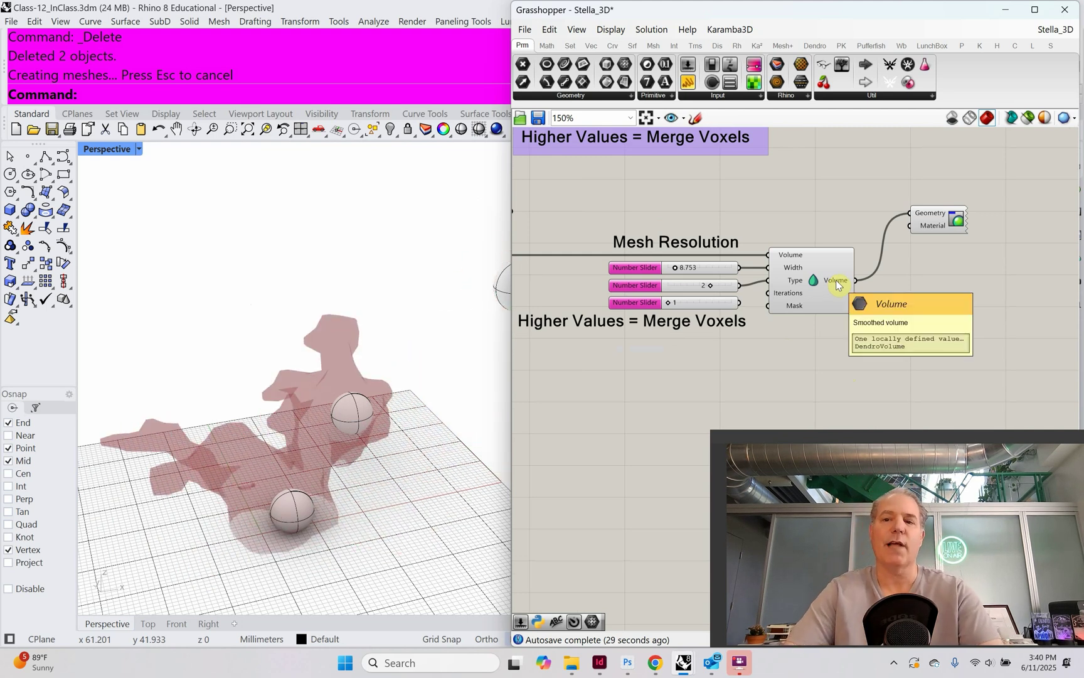
pyautogui.moveTo(845, 309); pyautogui.dragTo(704, 354, button='right')
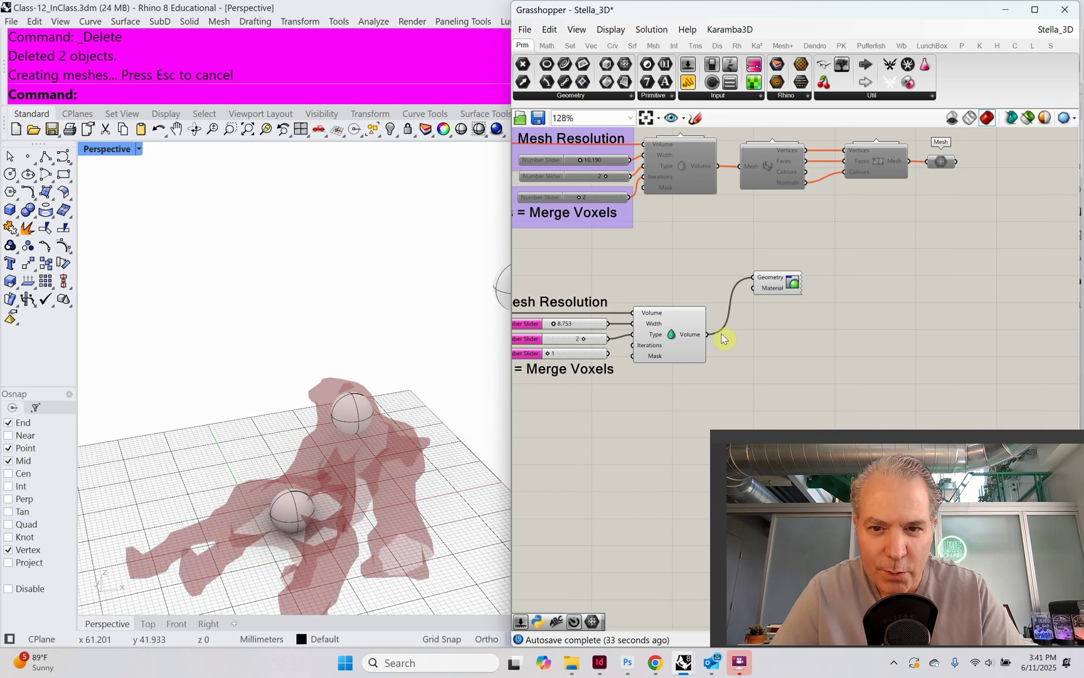
pyautogui.scroll(-2, 722, 257)
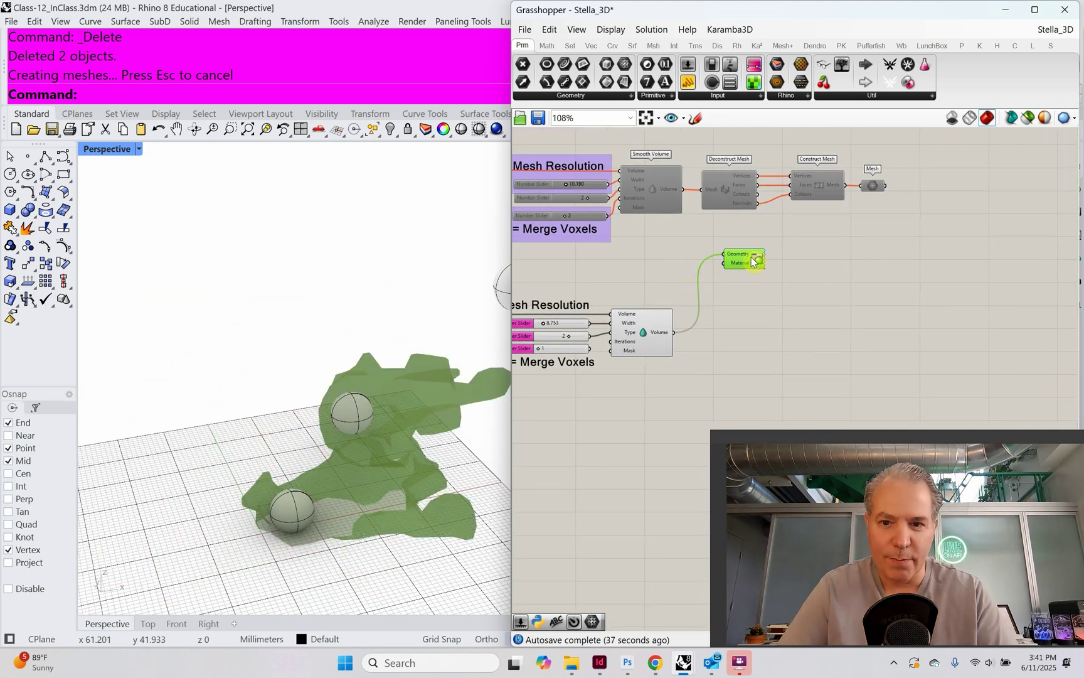
# - Add a Deconstruct Mesh component with the smoothed volume wired into its Mesh input
pyautogui.doubleClick(737, 330)
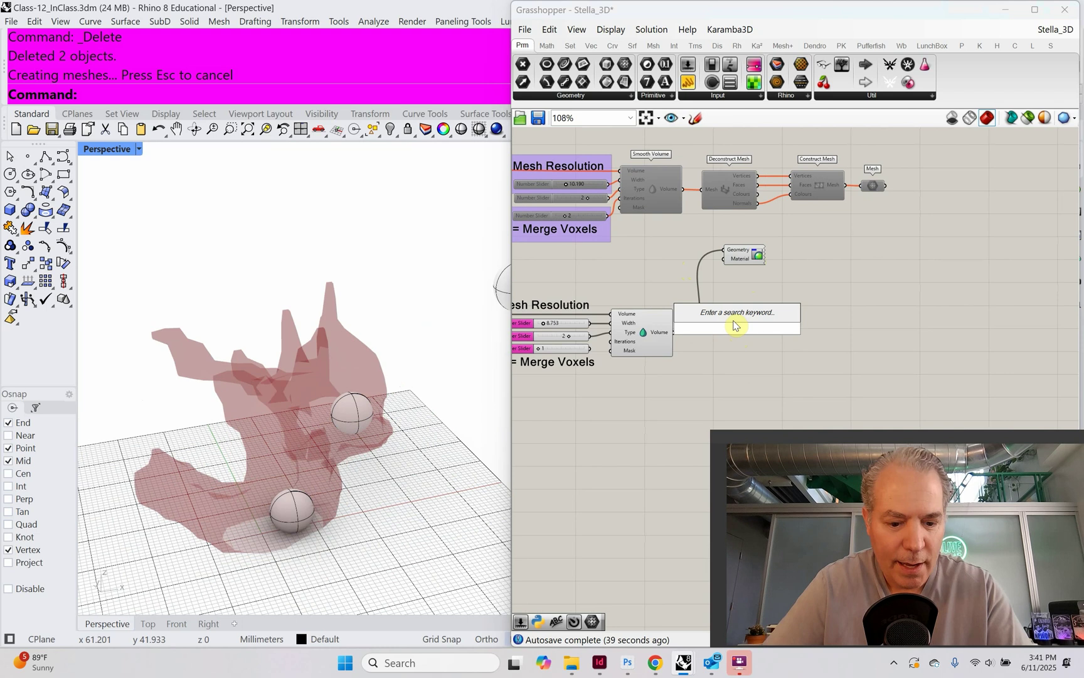
pyautogui.write('deconstru')
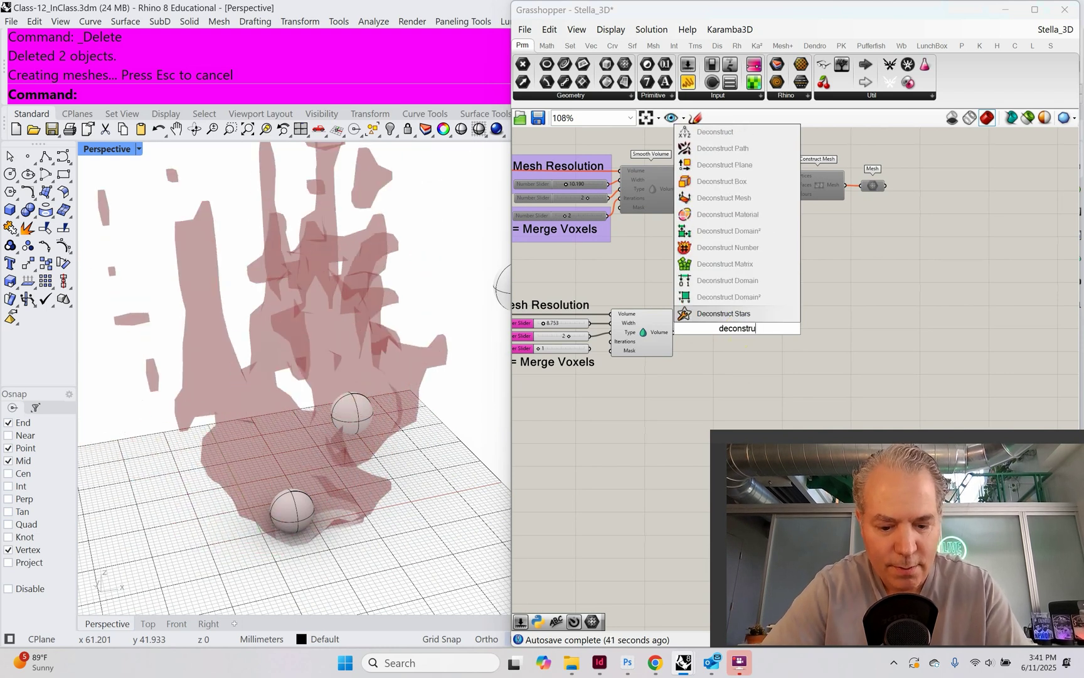
pyautogui.write('ct mesh')
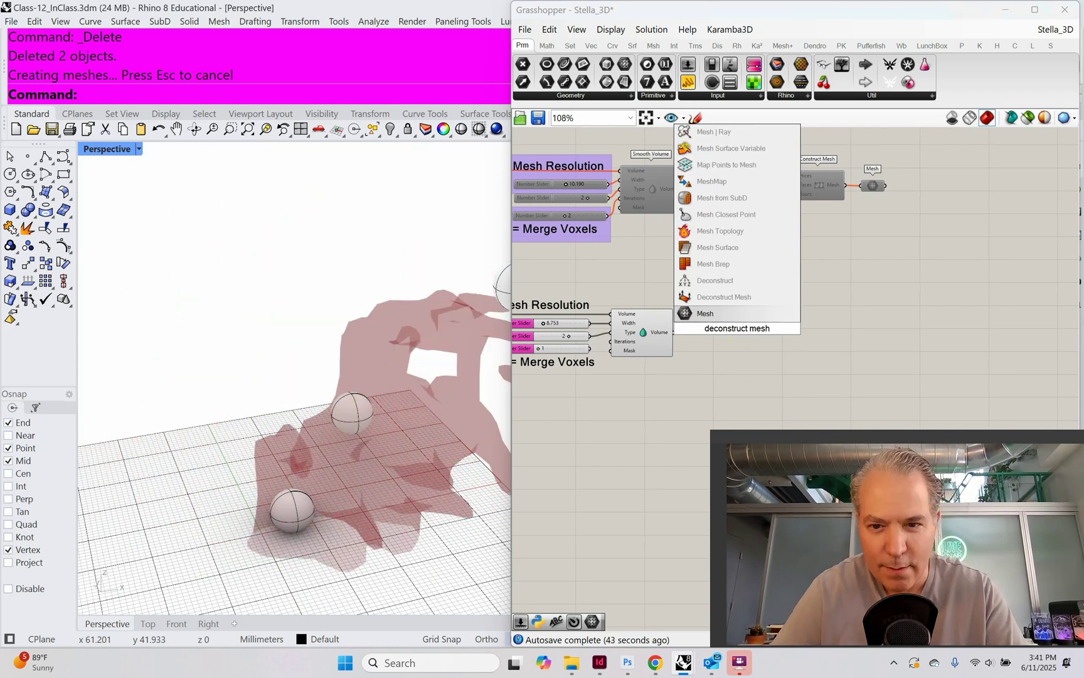
pyautogui.click(693, 299)
pyautogui.scroll(2, 684, 343)
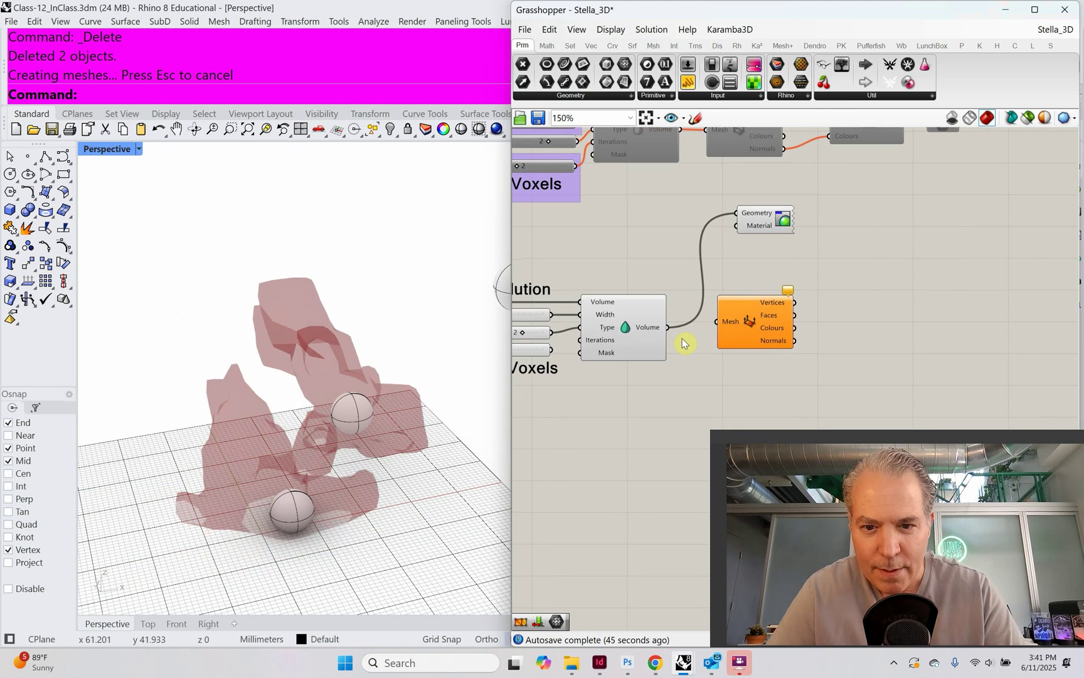
pyautogui.moveTo(669, 328); pyautogui.dragTo(771, 341)
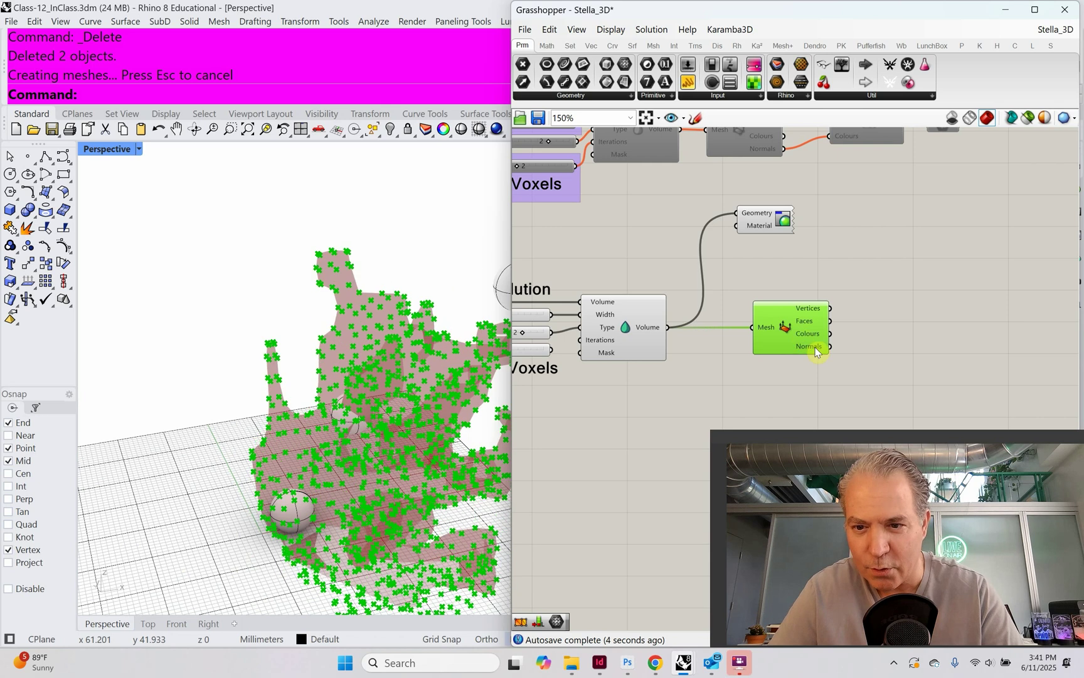
pyautogui.click(879, 323)
# - Add Construct Mesh fed by Deconstruct Mesh's vertices and faces, with normals as vertex colours
pyautogui.doubleClick(880, 324)
pyautogui.write('co')
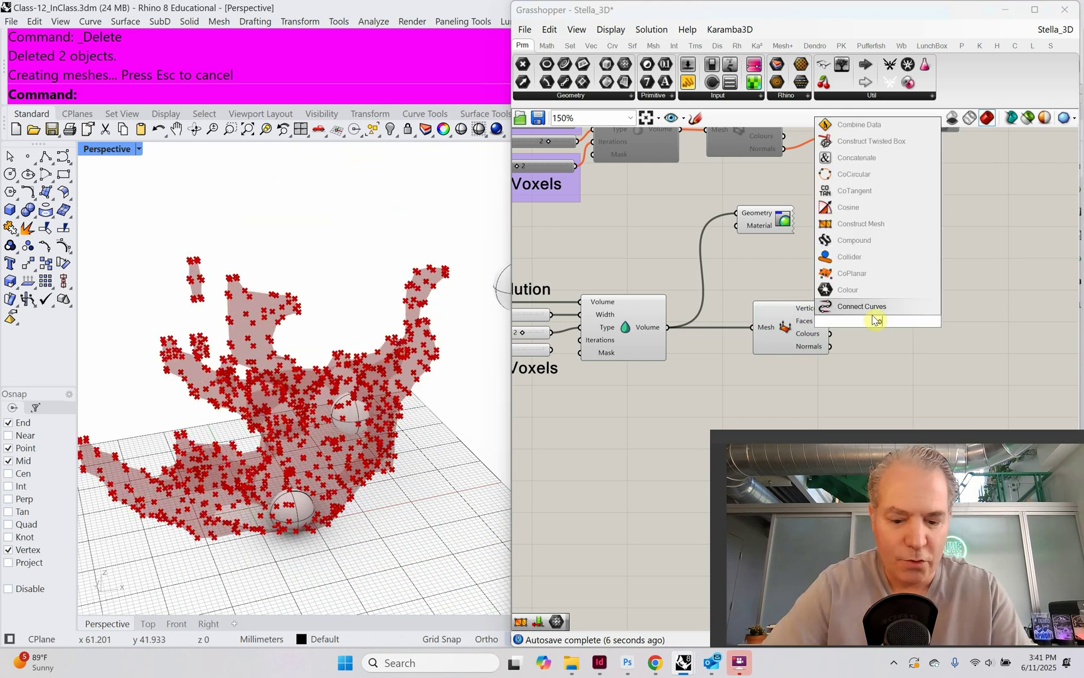
pyautogui.write('nstruct mesh')
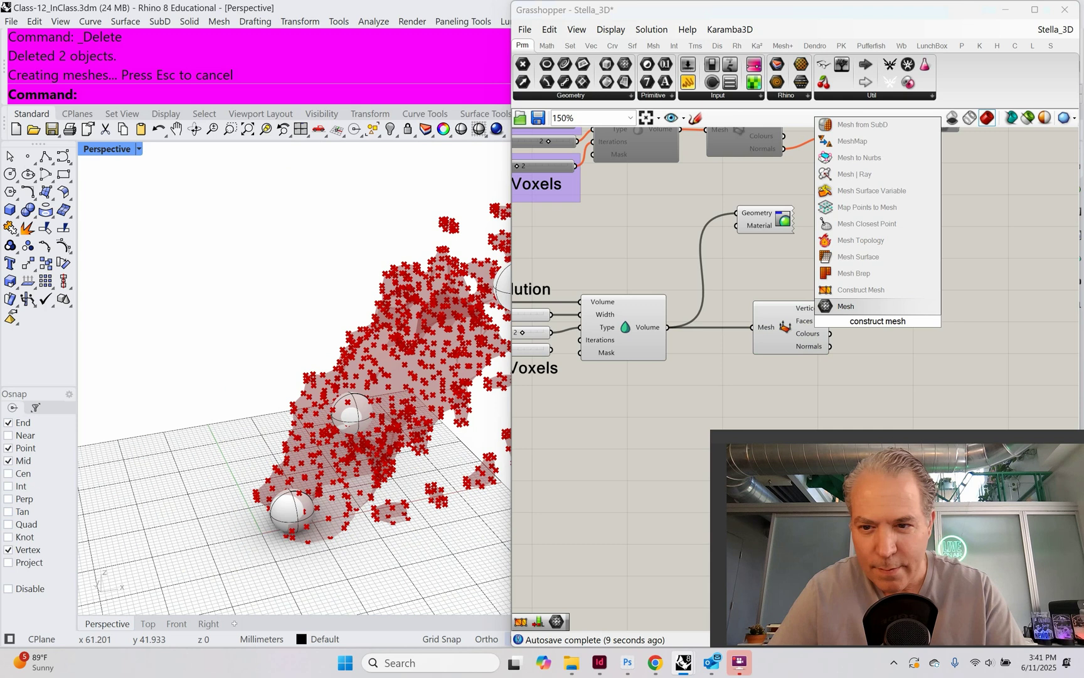
pyautogui.press('Up')
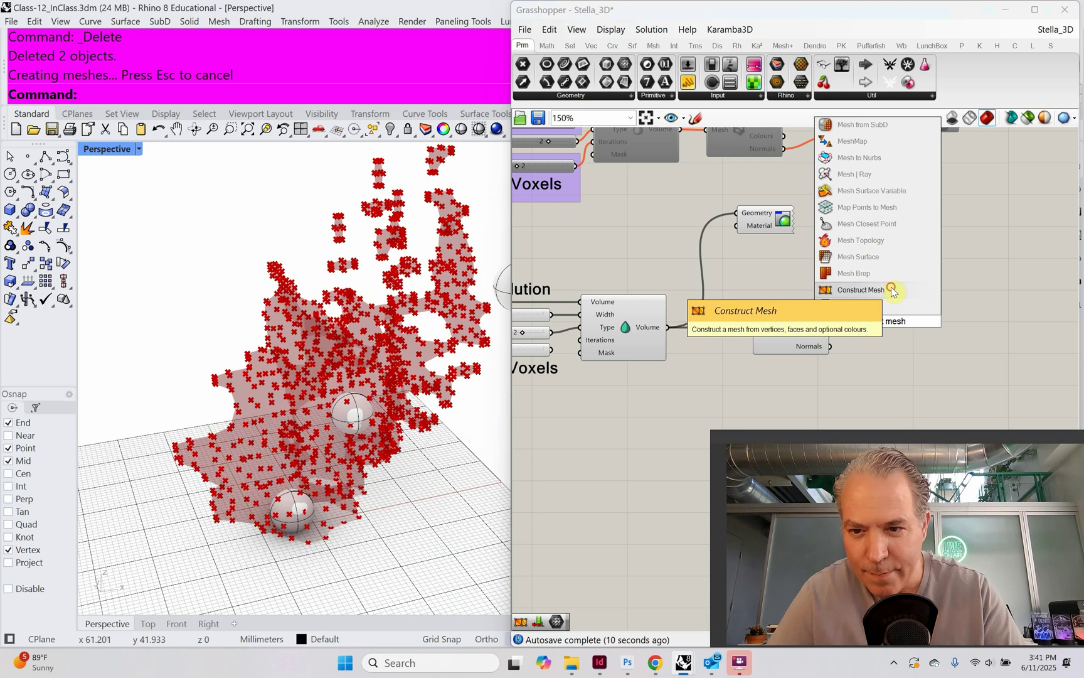
pyautogui.press('Return')
pyautogui.moveTo(887, 323); pyautogui.dragTo(924, 324)
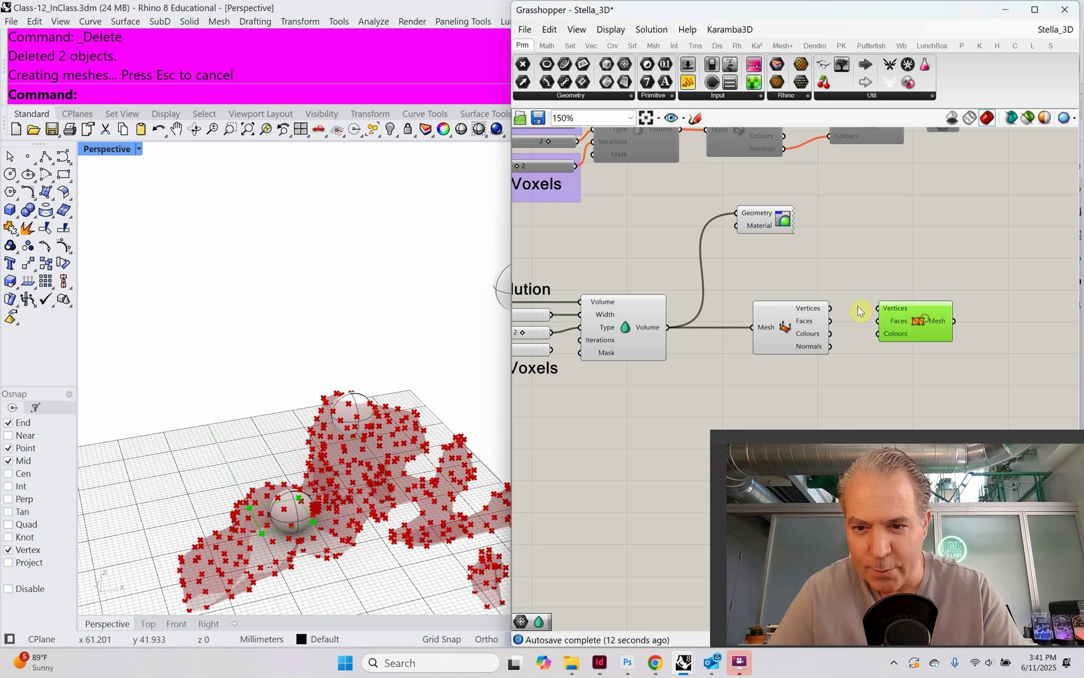
pyautogui.moveTo(832, 308); pyautogui.dragTo(877, 308)
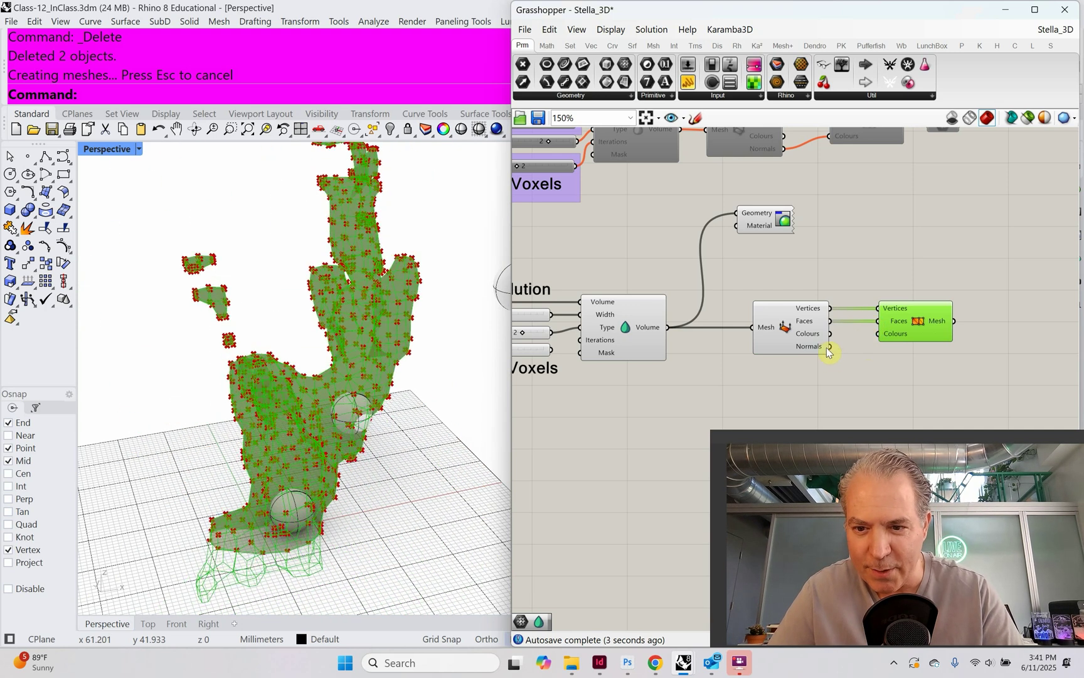
pyautogui.moveTo(829, 346); pyautogui.dragTo(878, 333)
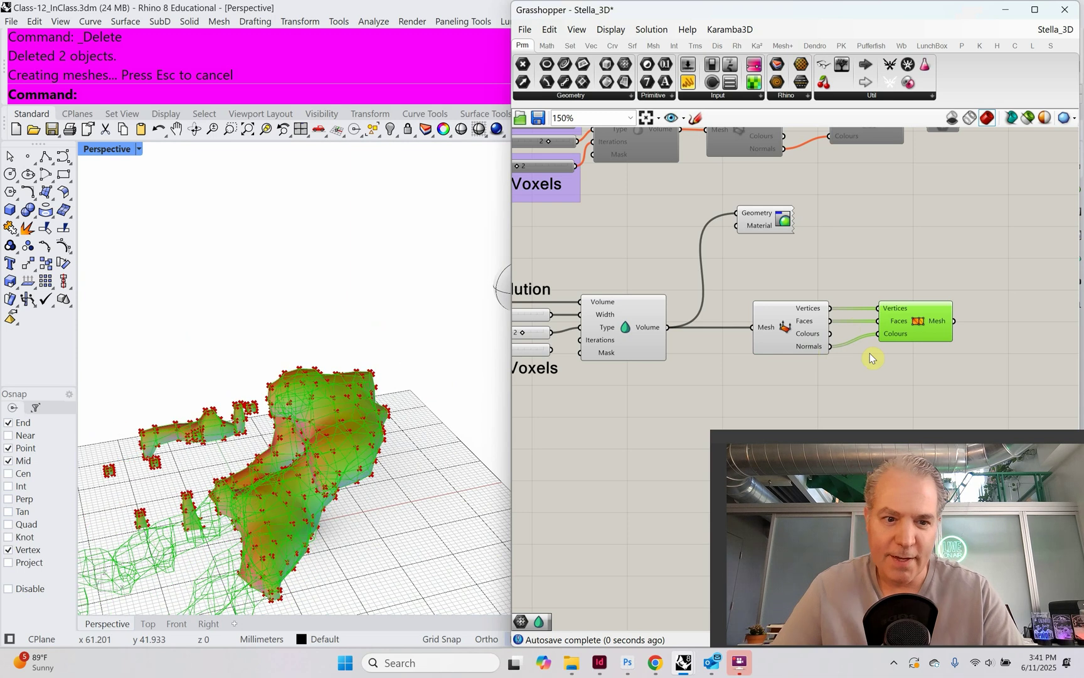
pyautogui.moveTo(915, 337); pyautogui.dragTo(938, 333)
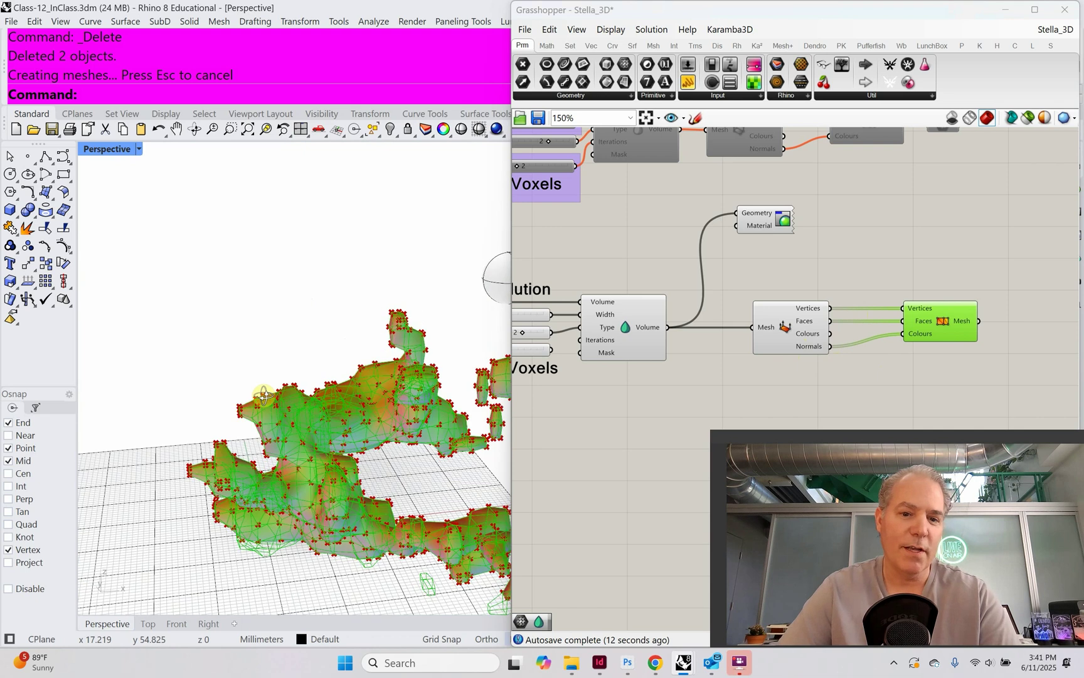
# - Orbit the Rhino view to inspect the green-red mesh and pan the canvas to the Trigger
pyautogui.moveTo(264, 395)
pyautogui.mouseDown(button='right')
pyautogui.moveTo(265, 384)
pyautogui.moveTo(281, 388)
pyautogui.moveTo(274, 406)
pyautogui.mouseUp(button='right')
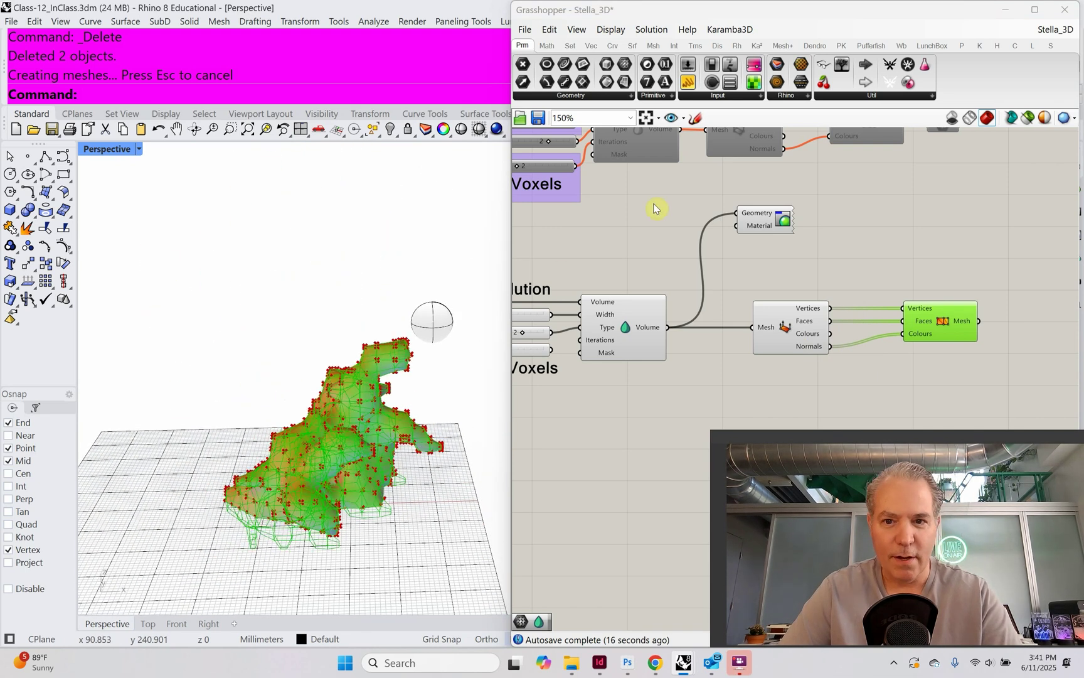
pyautogui.moveTo(653, 234); pyautogui.dragTo(912, 331, button='right')
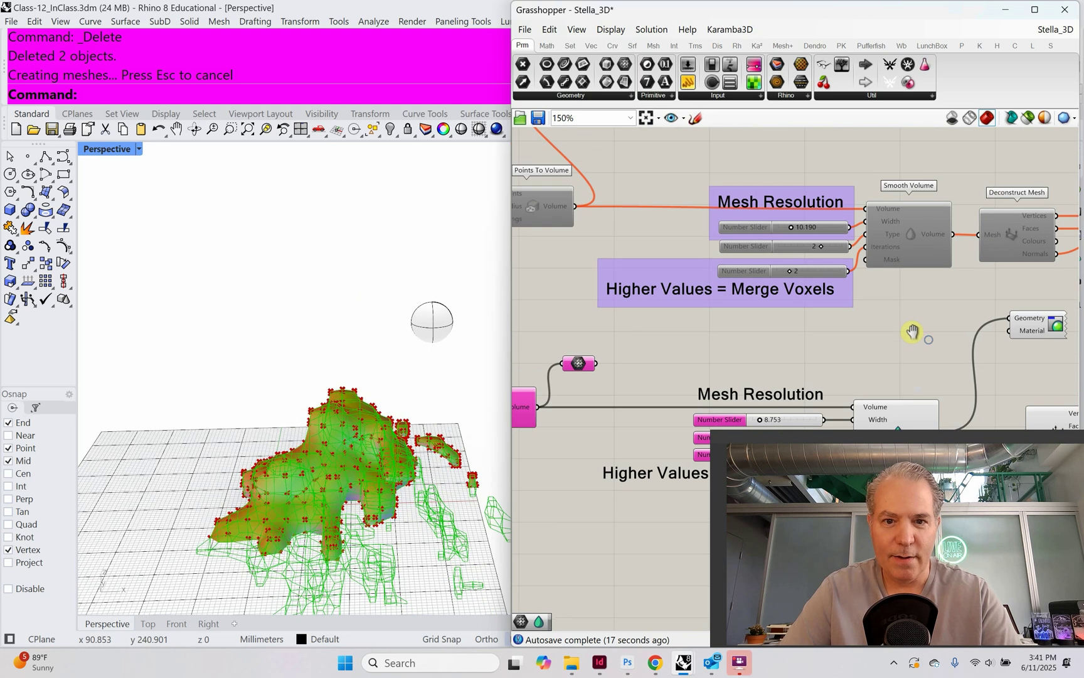
pyautogui.moveTo(615, 280); pyautogui.dragTo(640, 199, button='right')
# - Pause the Trigger's timed updates and return the canvas to the mesh components
pyautogui.click(640, 200)
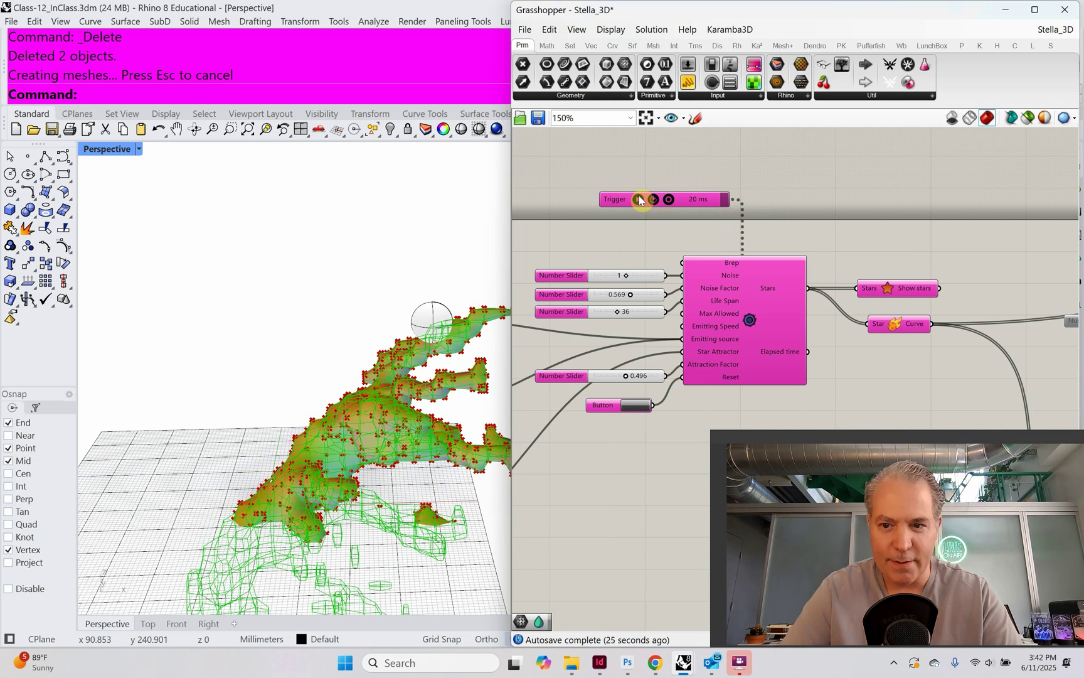
pyautogui.moveTo(843, 342); pyautogui.dragTo(684, 270, button='right')
pyautogui.scroll(-10, 684, 270)
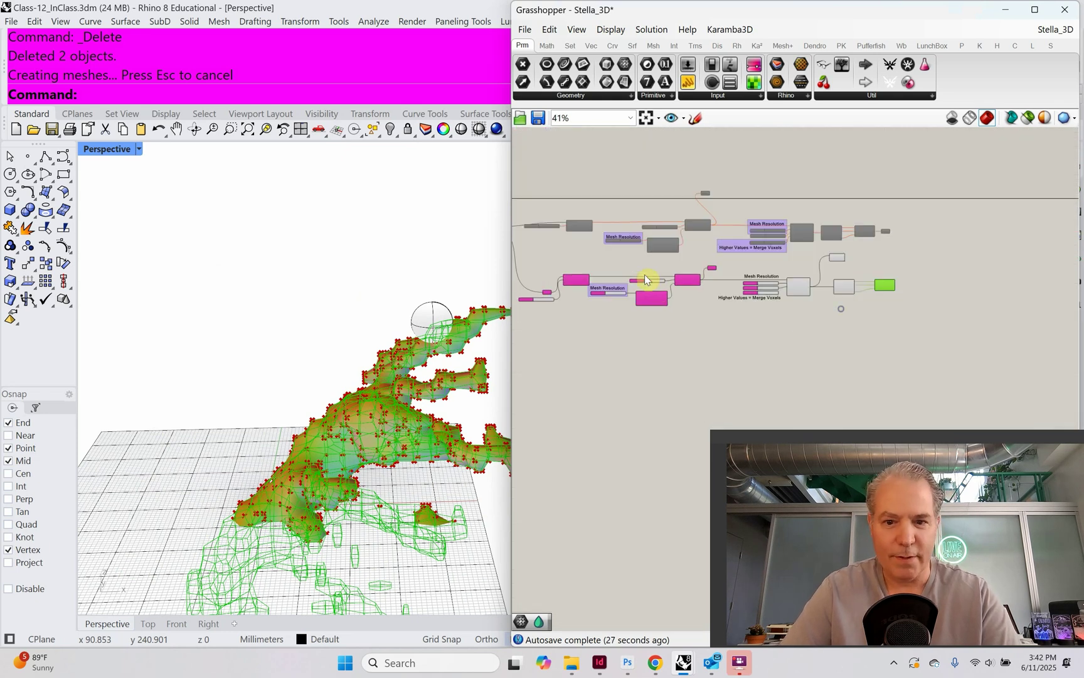
pyautogui.scroll(11, 847, 297)
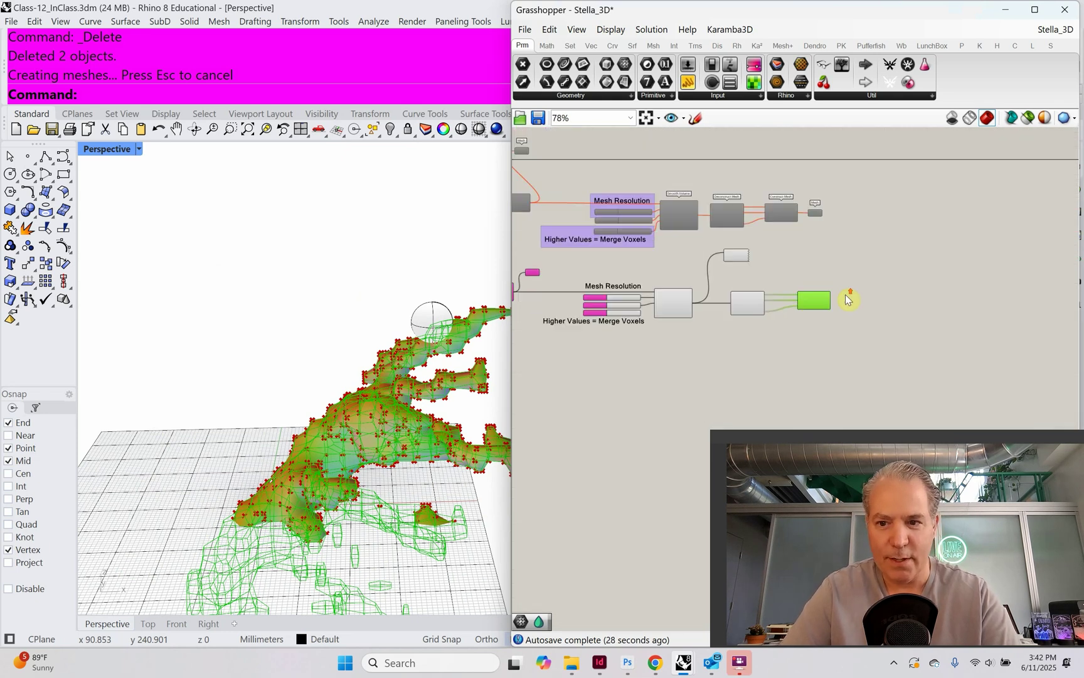
# - Collect Construct Mesh's output in a Mesh parameter and bake it onto the Default layer
pyautogui.doubleClick(875, 311)
pyautogui.write('mwsh')
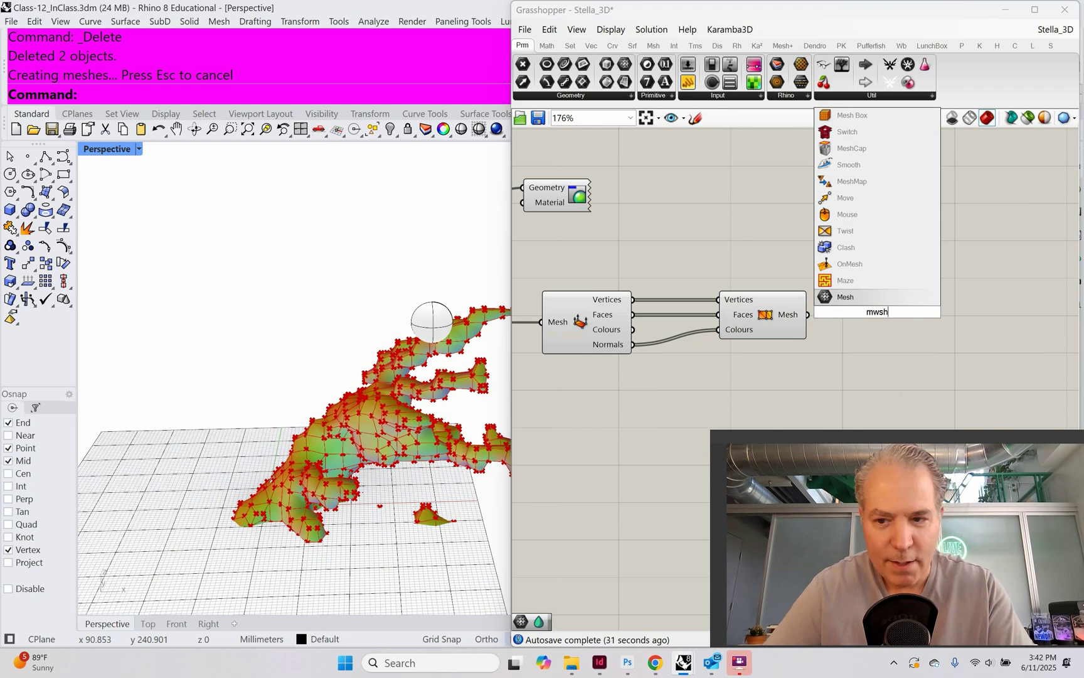
pyautogui.click(864, 298)
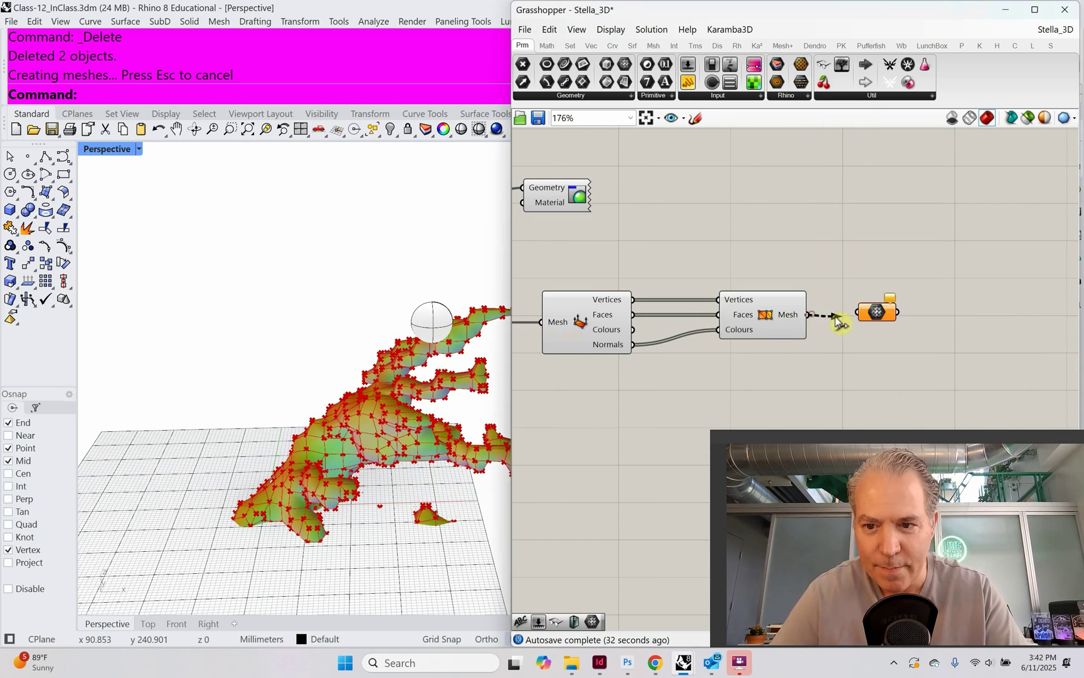
pyautogui.moveTo(854, 319); pyautogui.dragTo(879, 323)
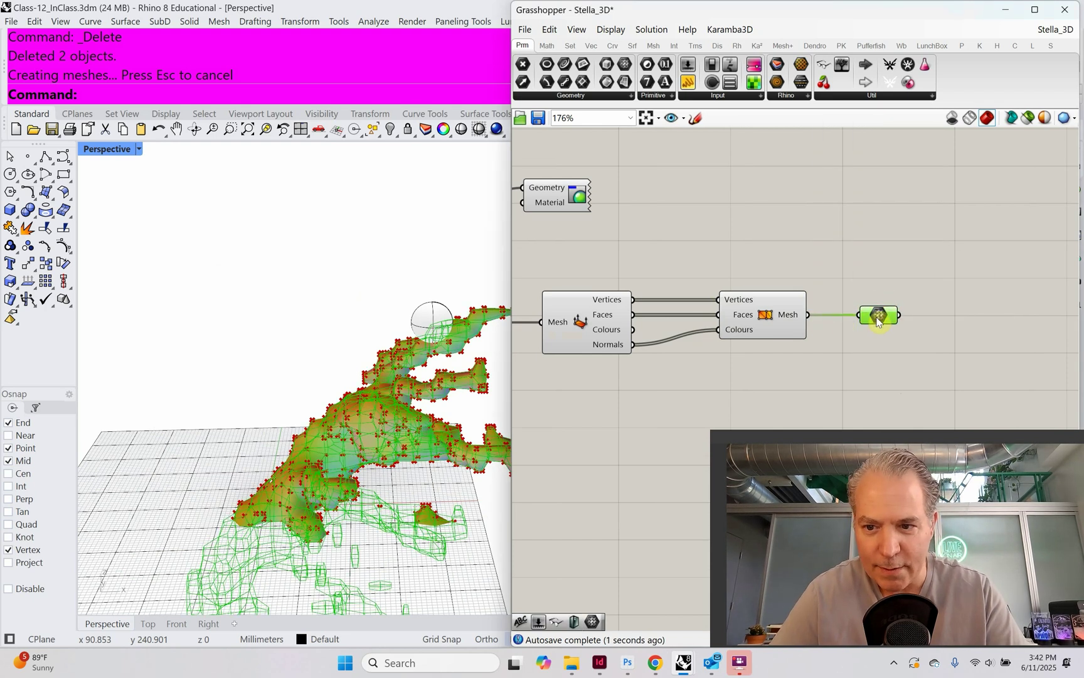
pyautogui.rightClick(877, 321)
pyautogui.click(906, 370)
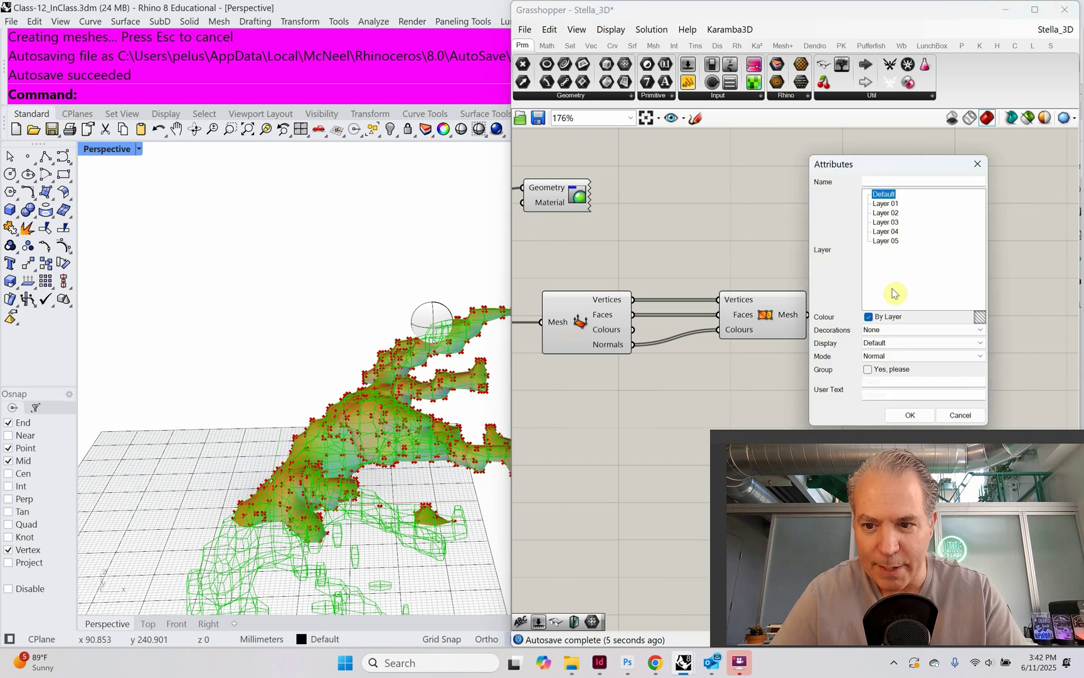
pyautogui.click(914, 413)
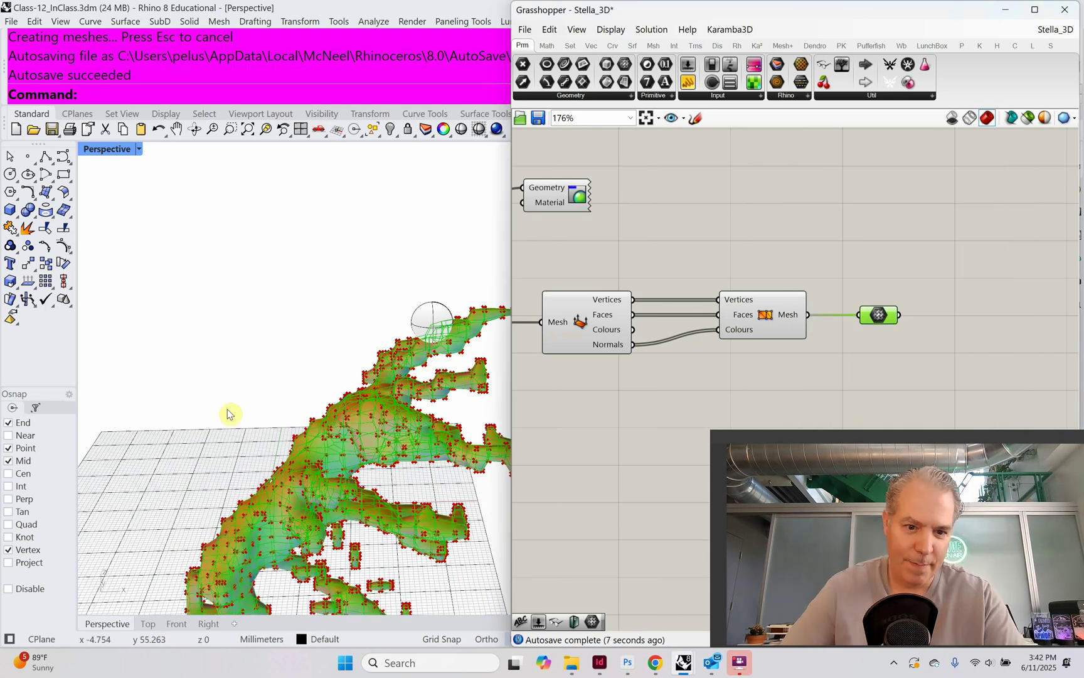
# - Orbit the Rhino viewport to view the baked coloured mesh from different angles
pyautogui.moveTo(228, 412); pyautogui.dragTo(208, 500, button='right')
pyautogui.scroll(3, 214, 454)
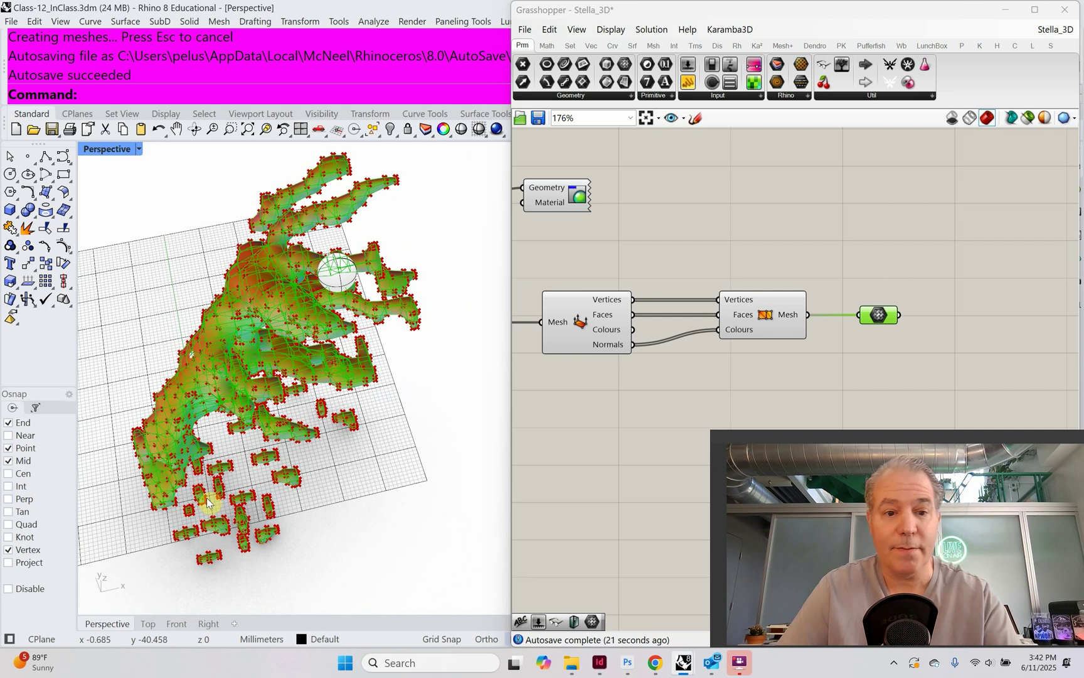
pyautogui.moveTo(209, 526); pyautogui.dragTo(346, 452, button='right')
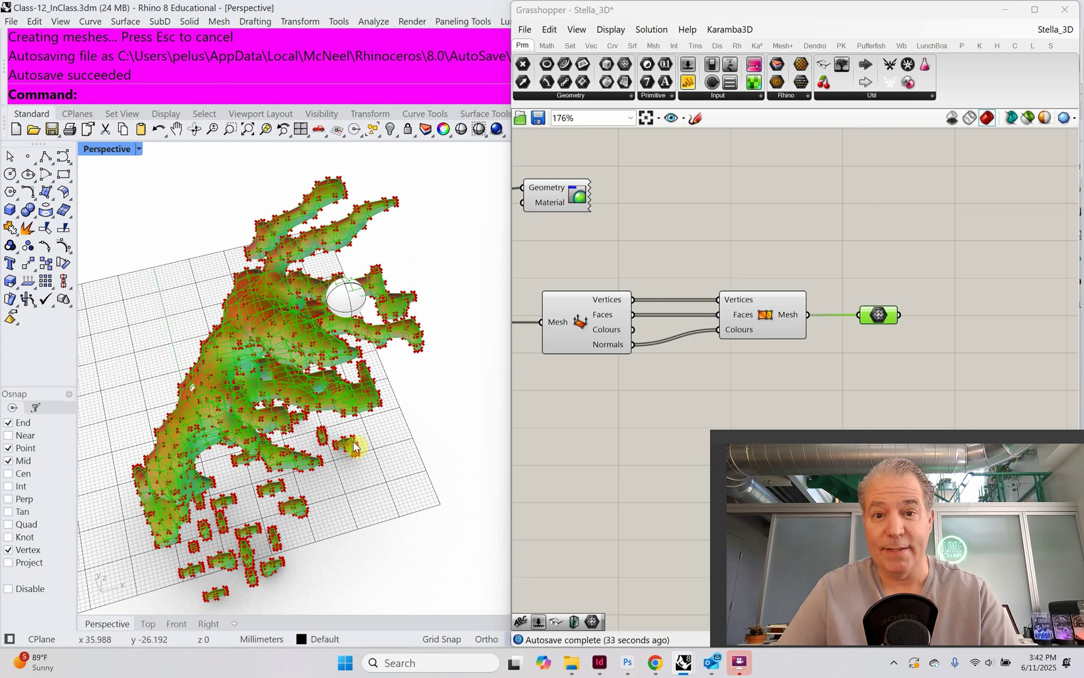